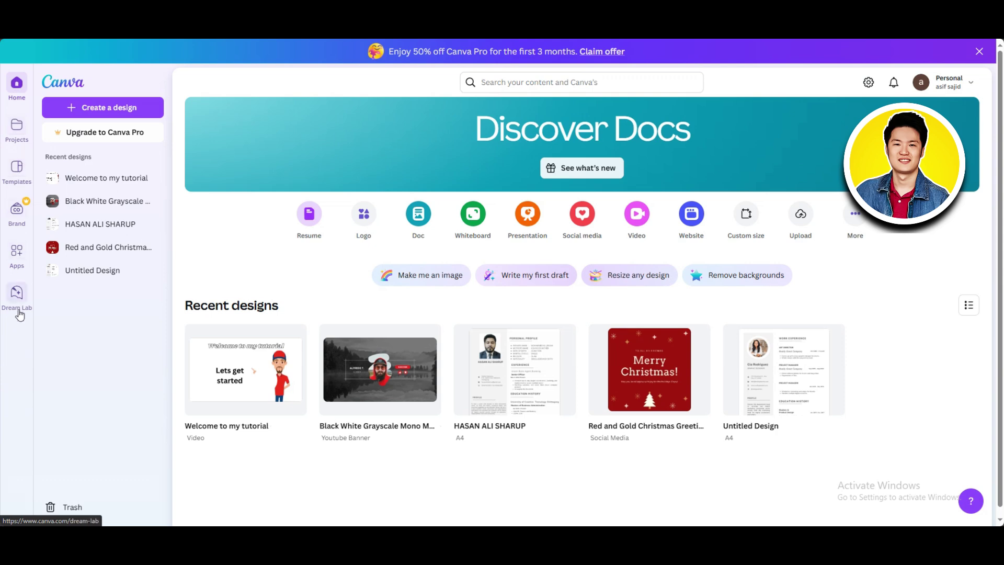
# Search the Canva template library for "portfolio"
pyautogui.click(19, 166)
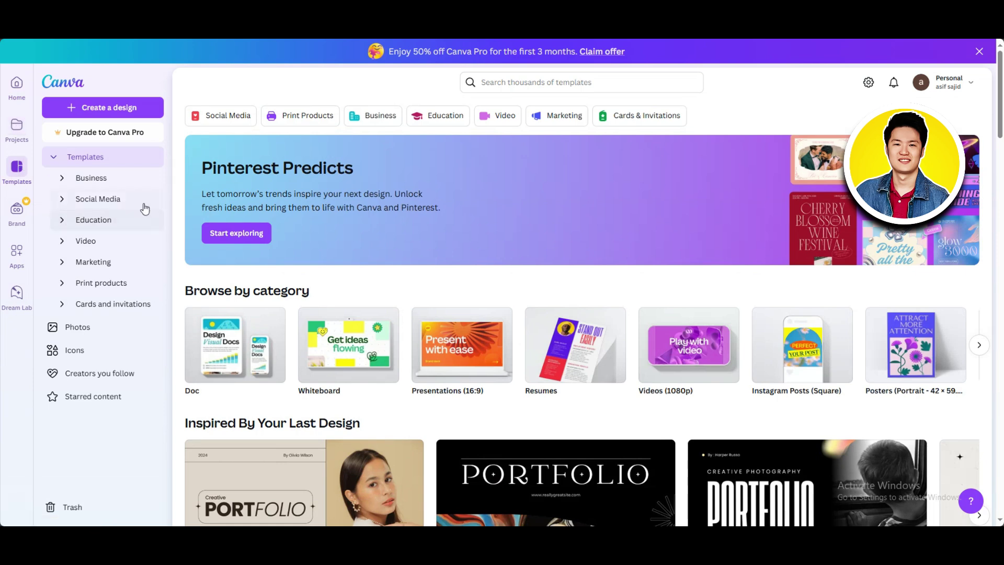
pyautogui.click(512, 87)
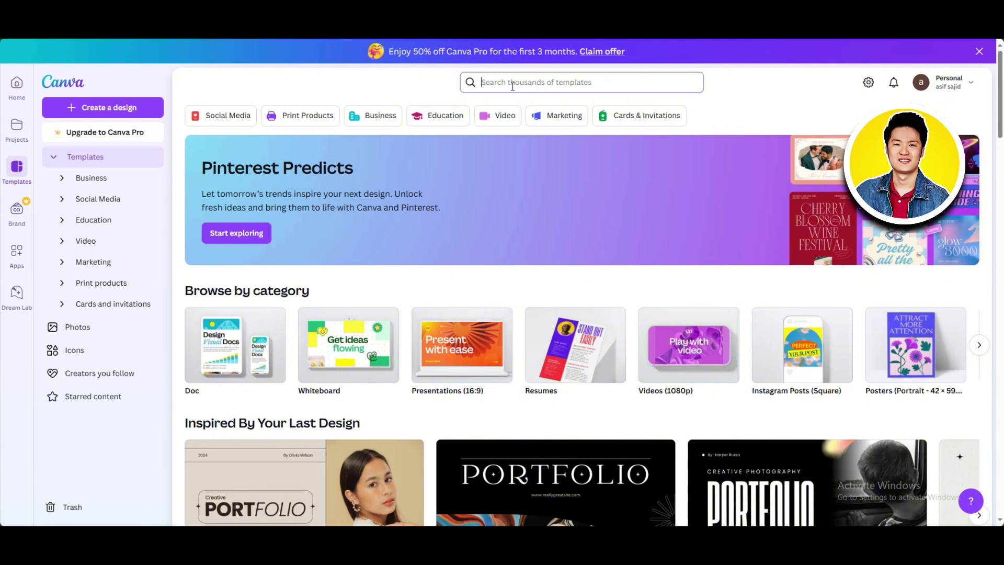
pyautogui.write('po')
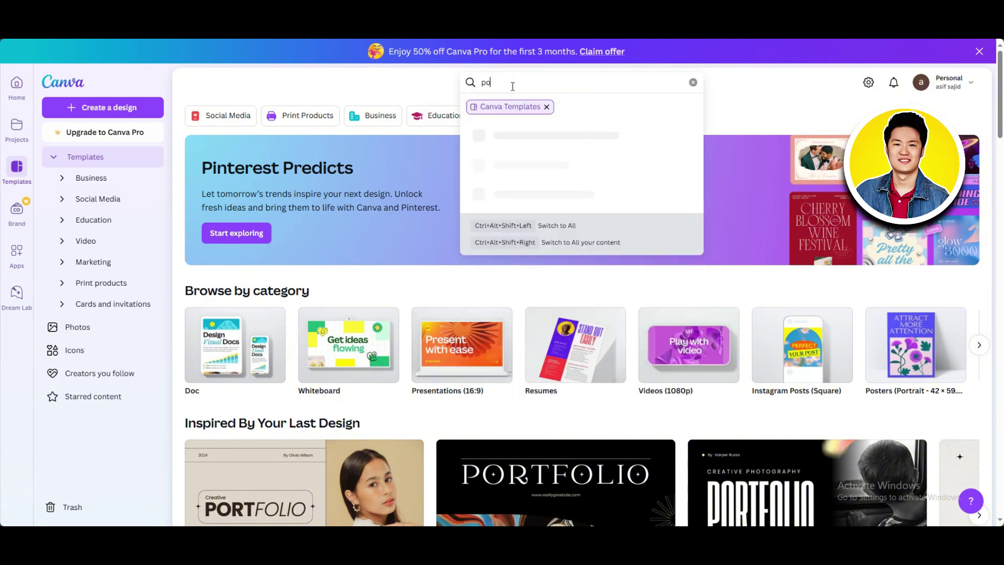
pyautogui.write('rtfoli')
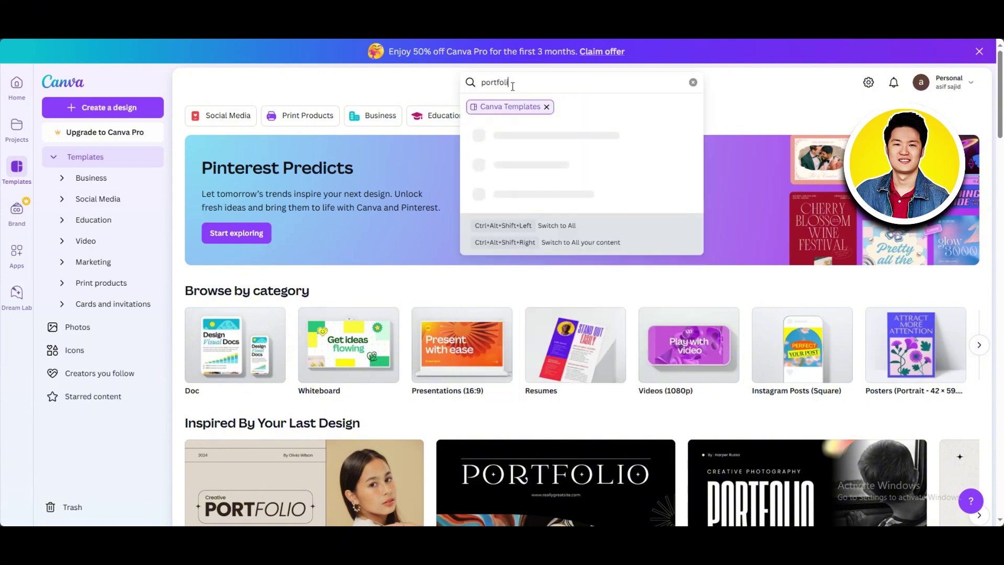
pyautogui.write('o')
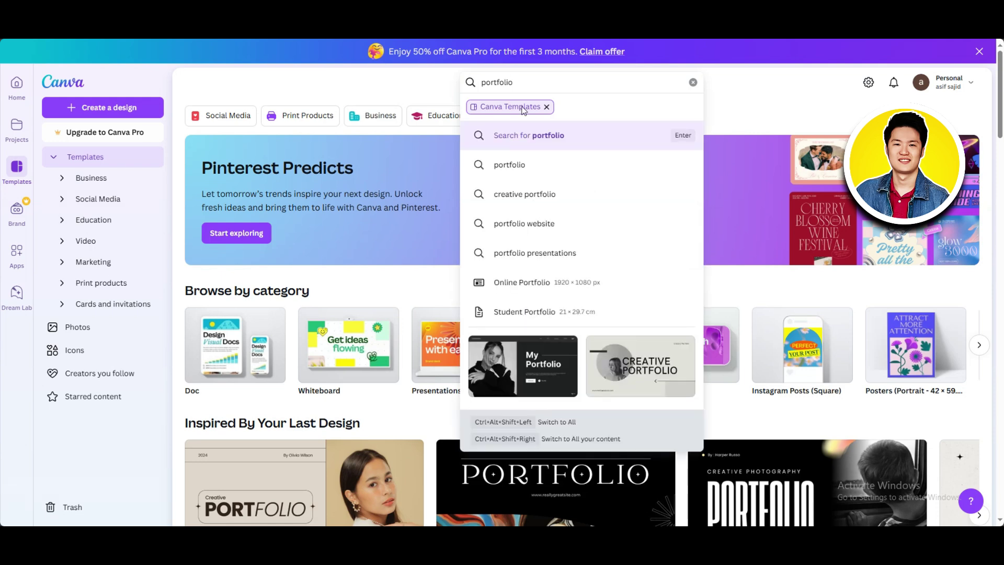
pyautogui.click(544, 136)
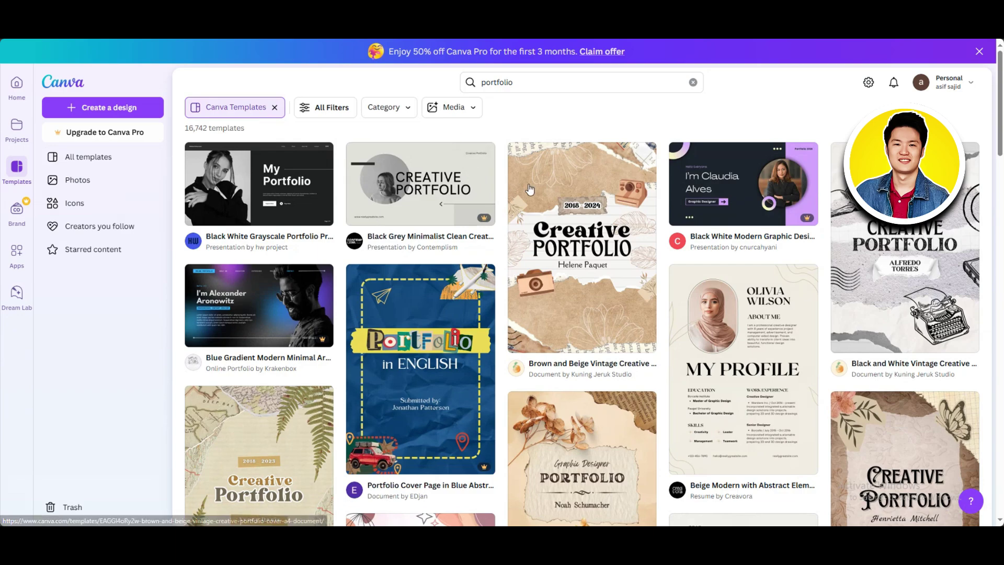
# Browse the portfolio templates and open the preview of the Black White Grayscale Portfolio Presentation
pyautogui.scroll(-10, 530, 190)
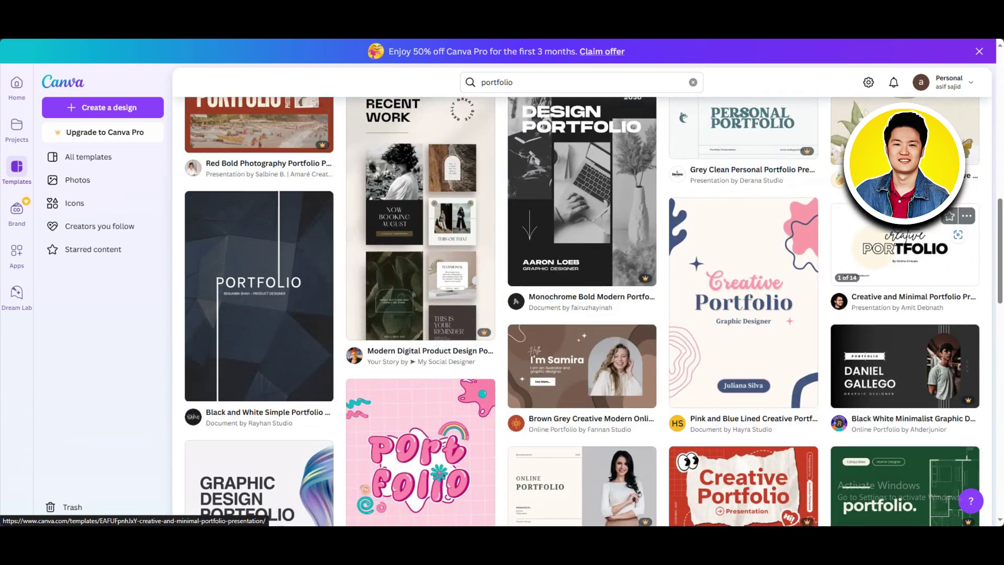
pyautogui.scroll(-10, 525, 311)
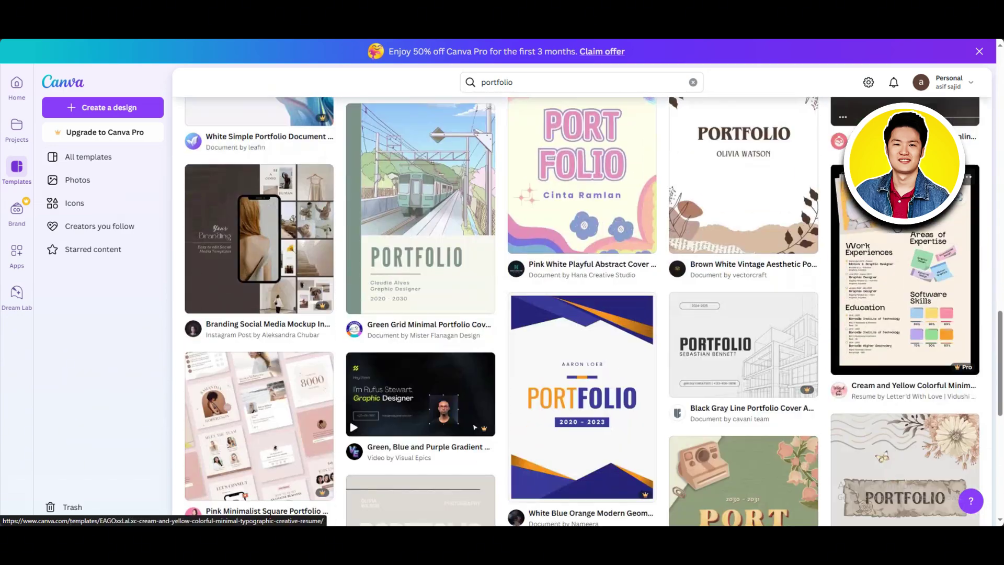
pyautogui.scroll(-4, 474, 428)
pyautogui.scroll(8, 770, 290)
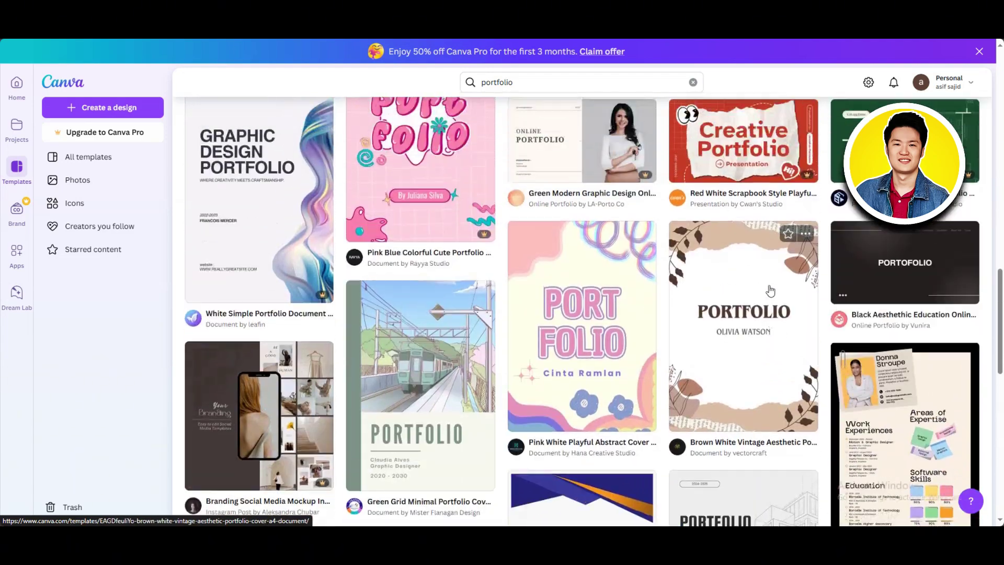
pyautogui.scroll(15, 770, 290)
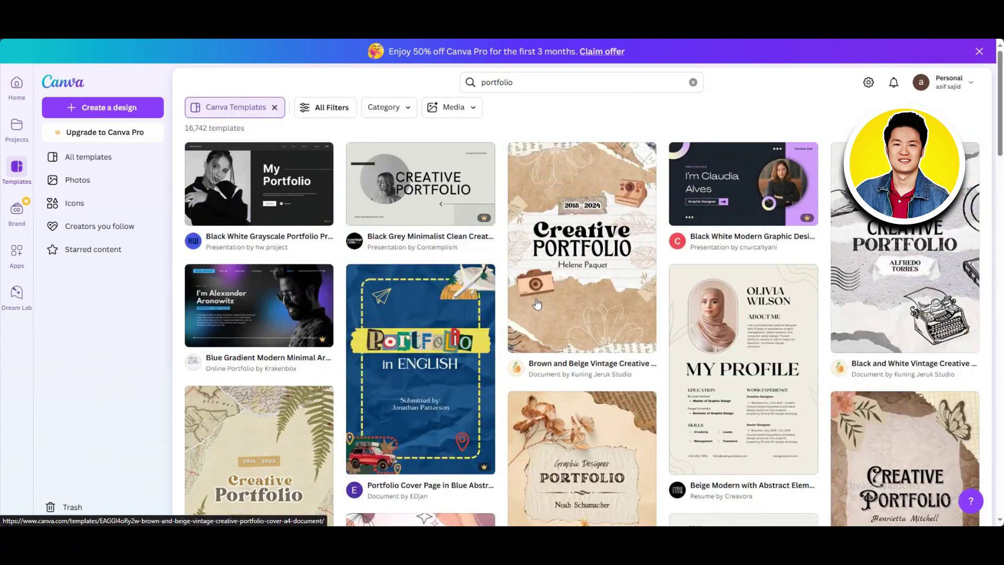
pyautogui.click(261, 200)
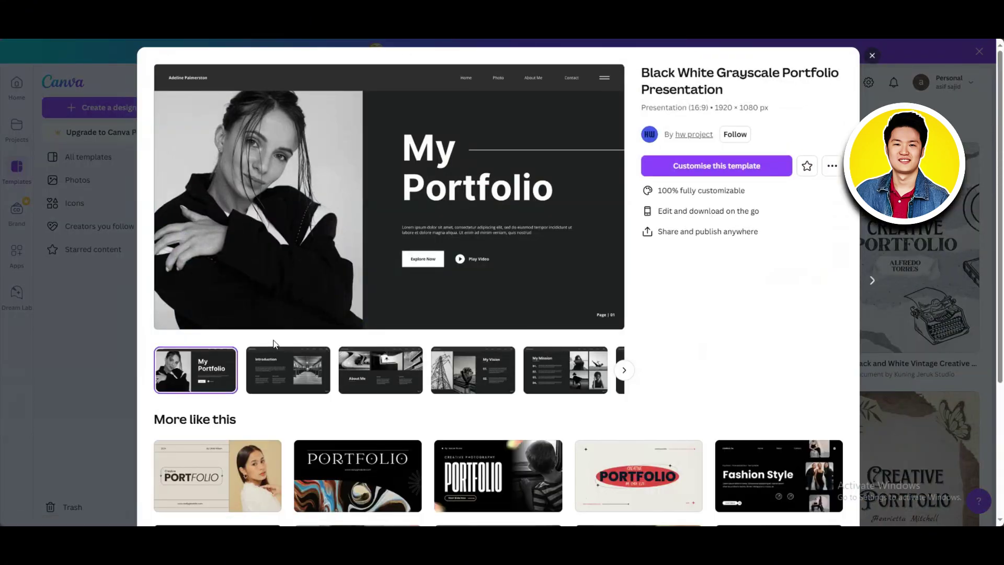
# Preview the template's first five pages and start customising the Black White Grayscale Portfolio Presentation
pyautogui.click(289, 370)
pyautogui.click(388, 374)
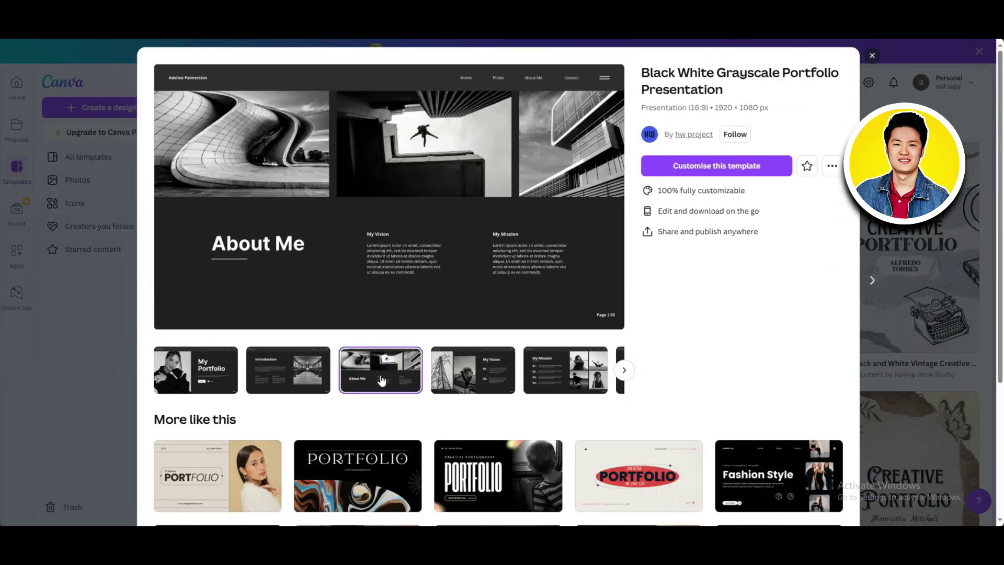
pyautogui.click(467, 378)
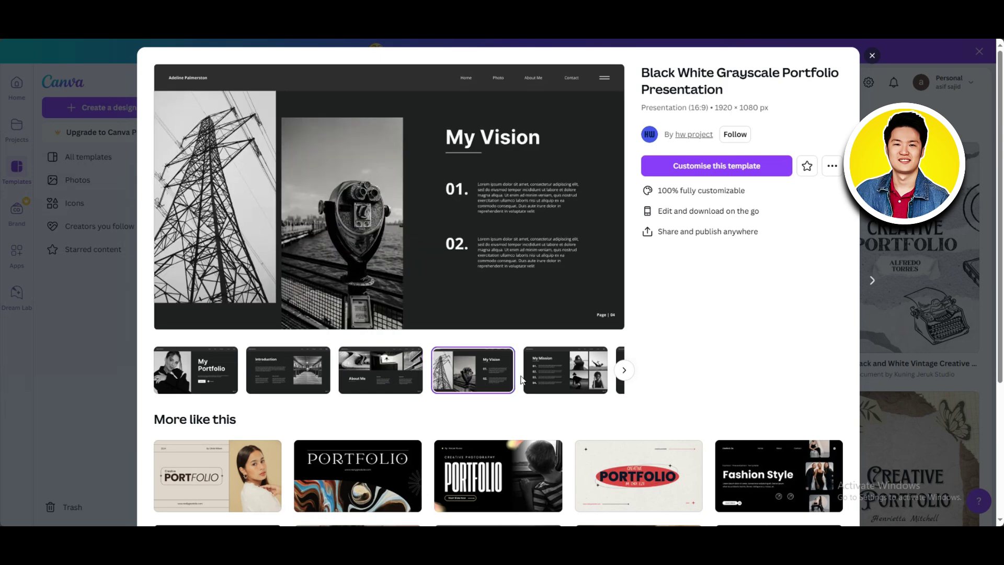
pyautogui.click(552, 378)
pyautogui.click(178, 363)
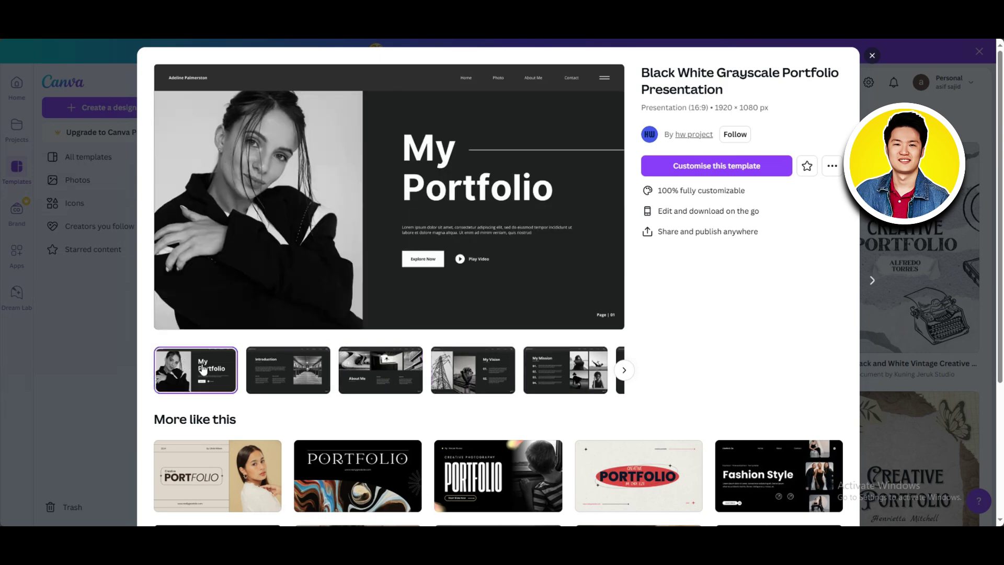
pyautogui.click(712, 167)
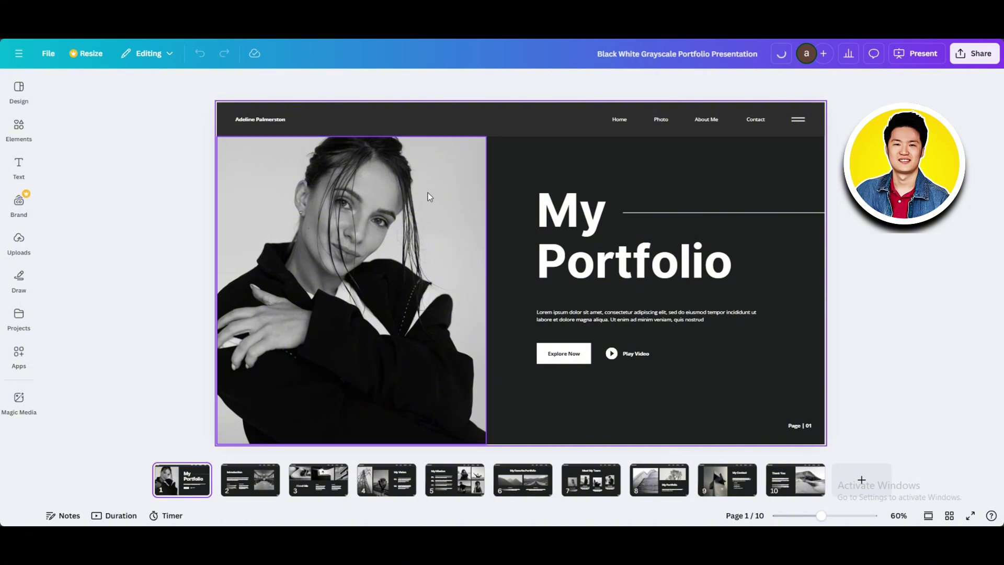
# Try underlining the "My Portfolio" heading on page 1, and remove the underline again
pyautogui.click(355, 177)
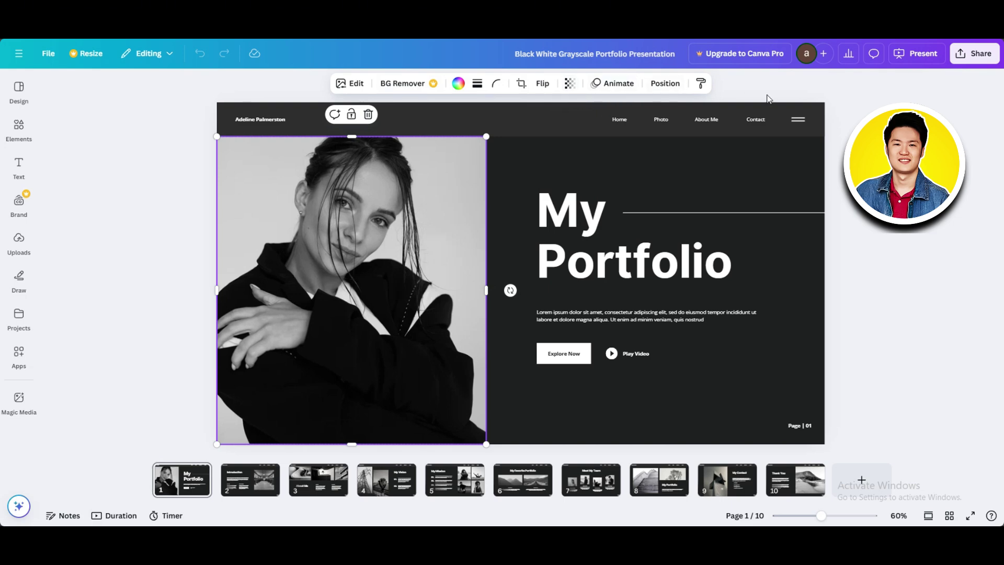
pyautogui.click(604, 267)
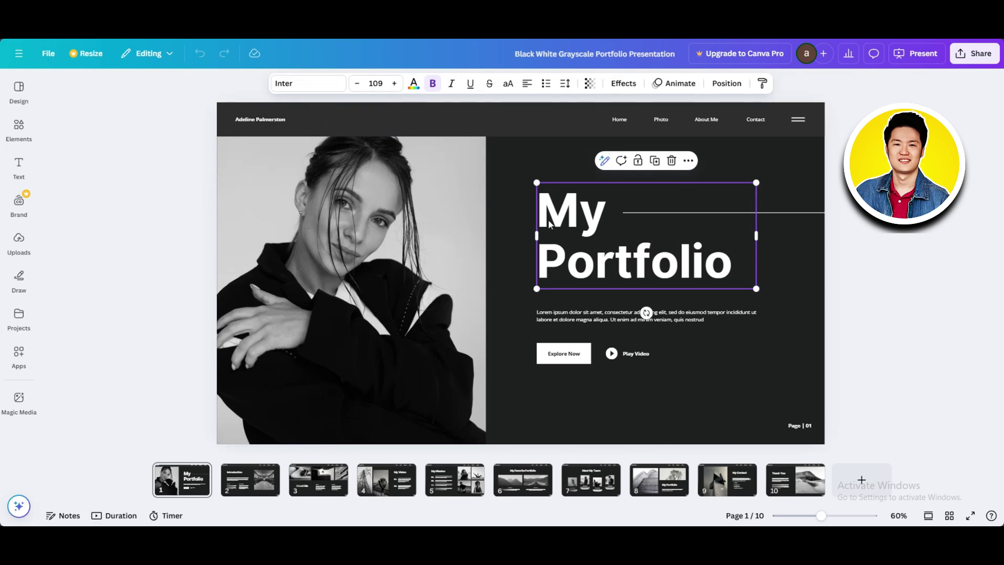
pyautogui.click(470, 88)
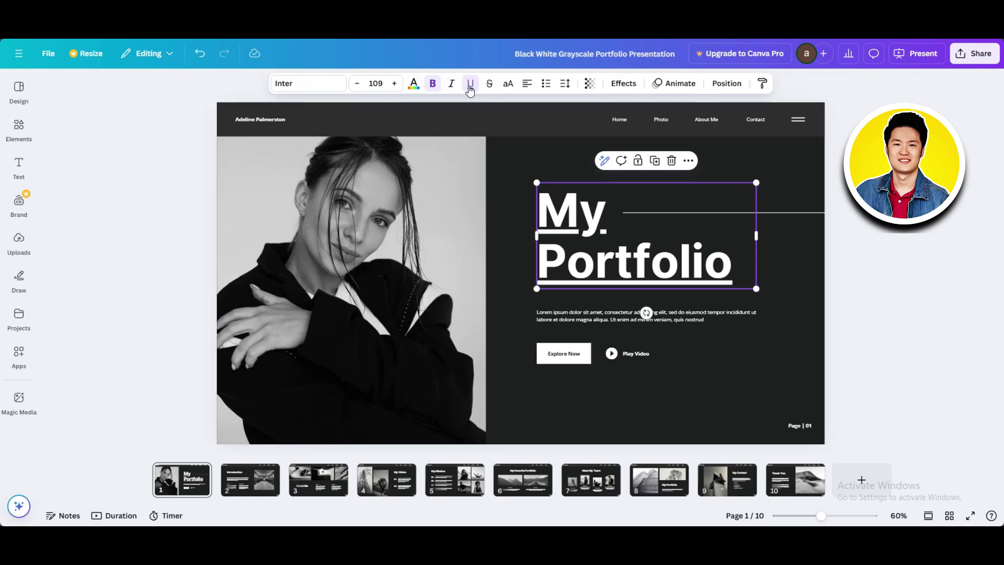
pyautogui.click(470, 88)
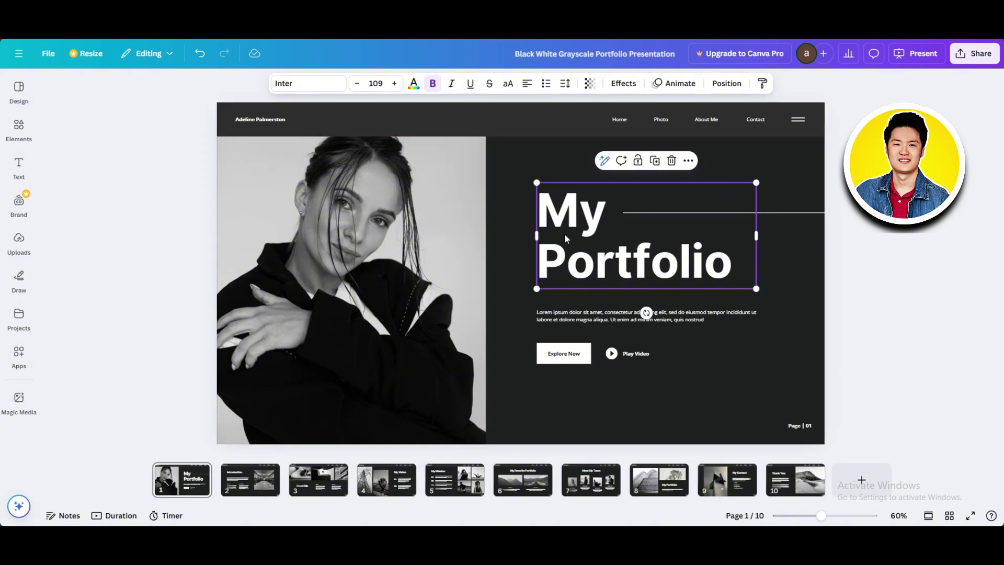
pyautogui.click(576, 354)
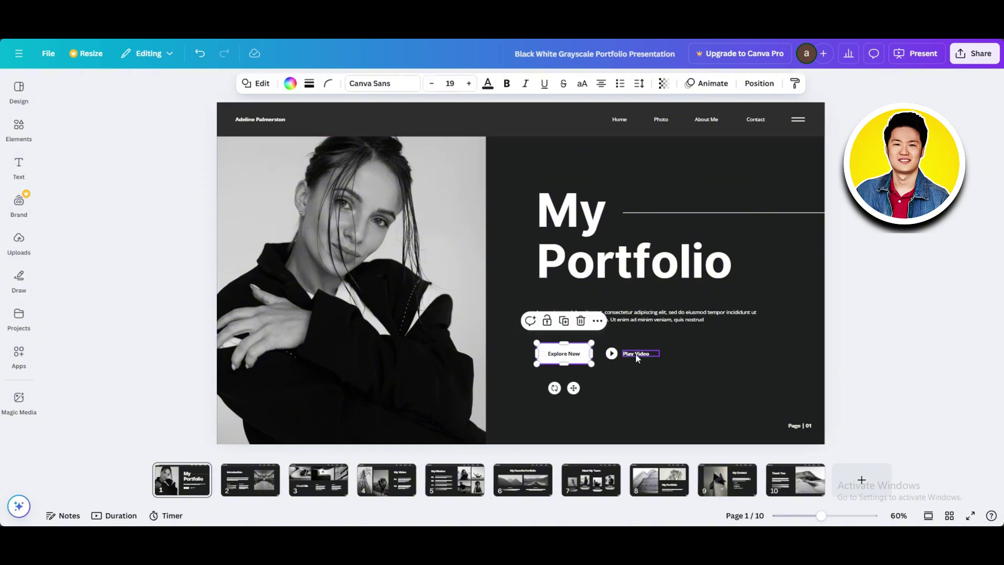
# Set the background of page 1 to the custom solid dark blue #113380
pyautogui.click(568, 154)
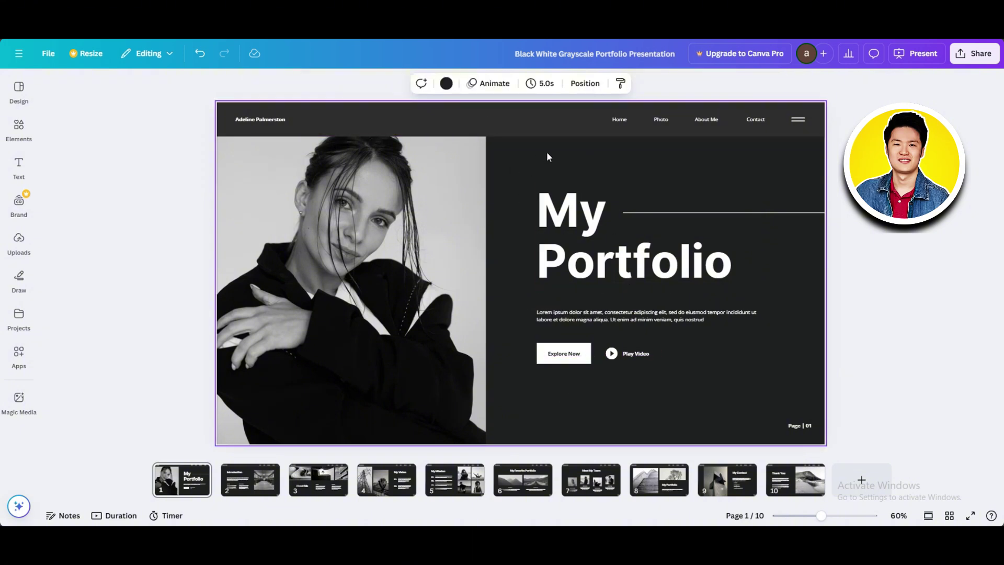
pyautogui.click(446, 83)
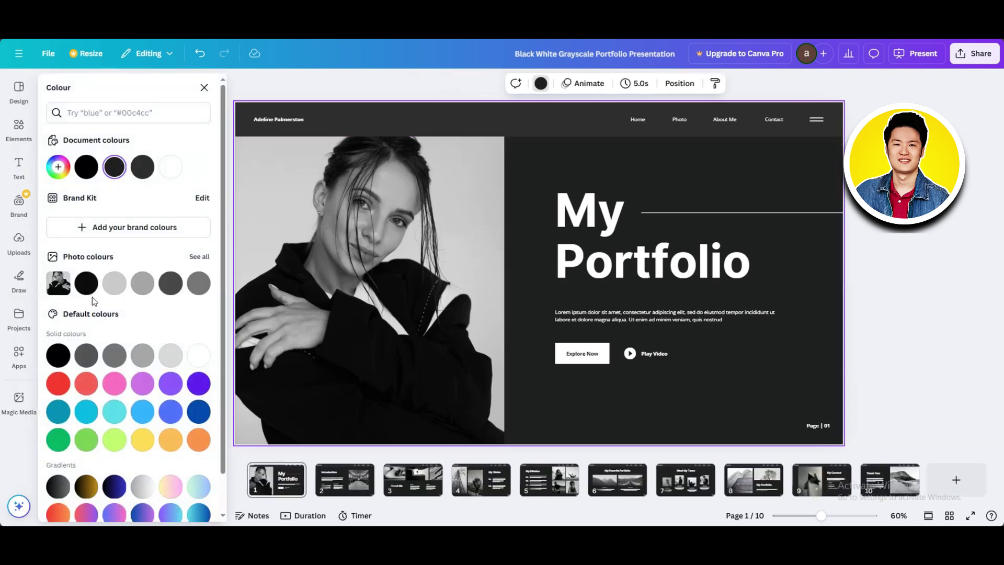
pyautogui.click(58, 167)
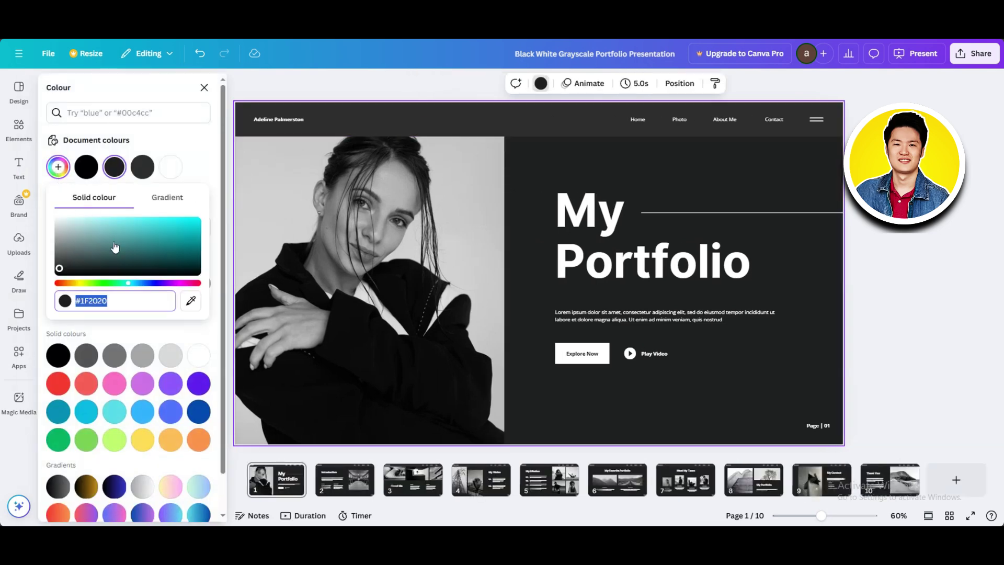
pyautogui.moveTo(128, 283); pyautogui.dragTo(181, 246)
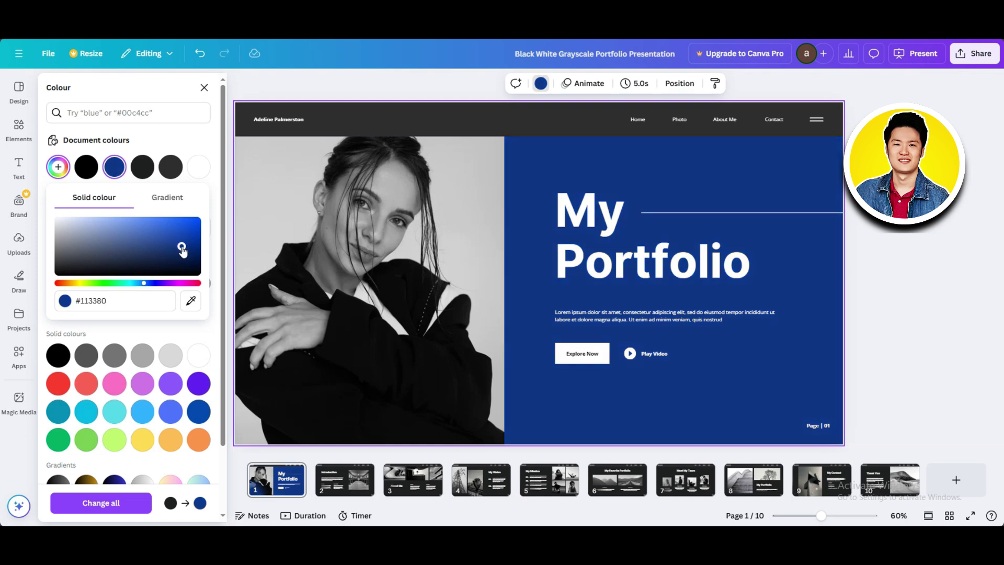
pyautogui.click(214, 257)
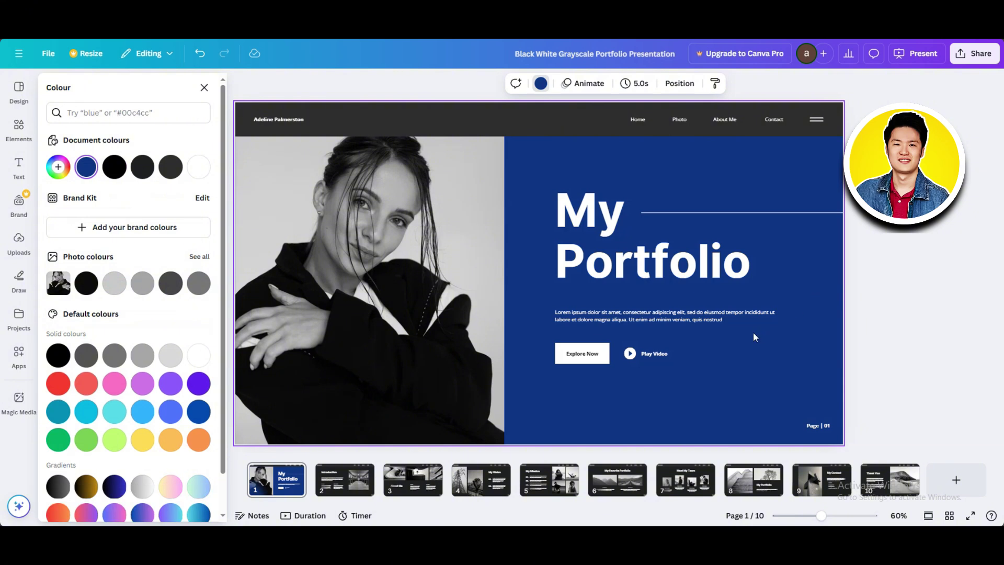
# Replace the "My Vision" subheading on the About Me page with "Graphics Designer"
pyautogui.scroll(-3, 729, 346)
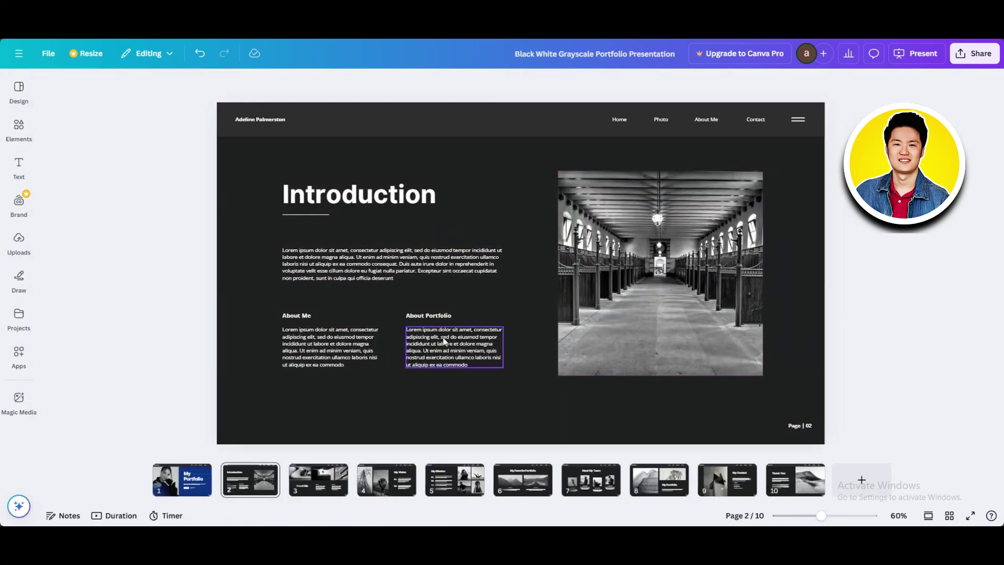
pyautogui.scroll(-3, 444, 341)
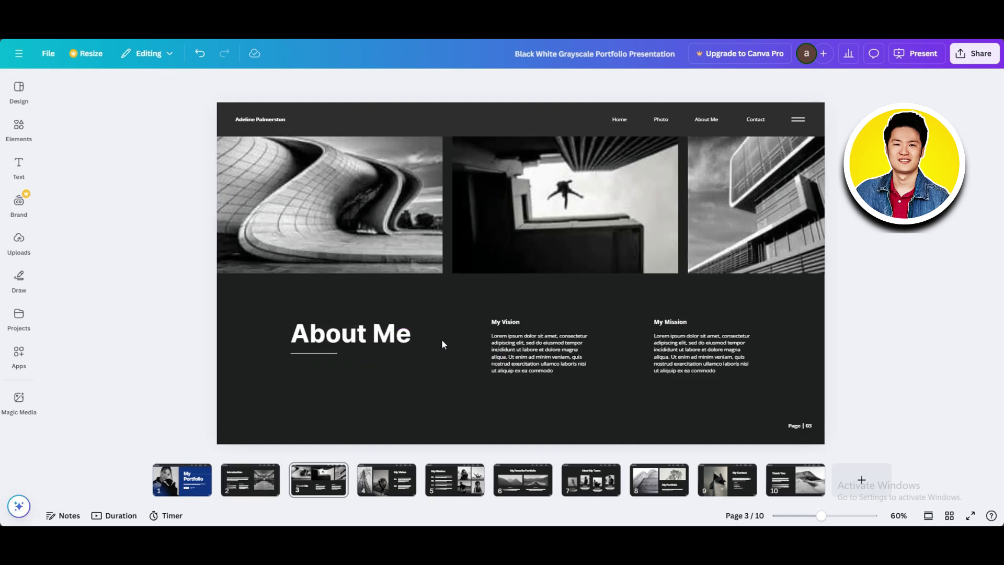
pyautogui.click(509, 323)
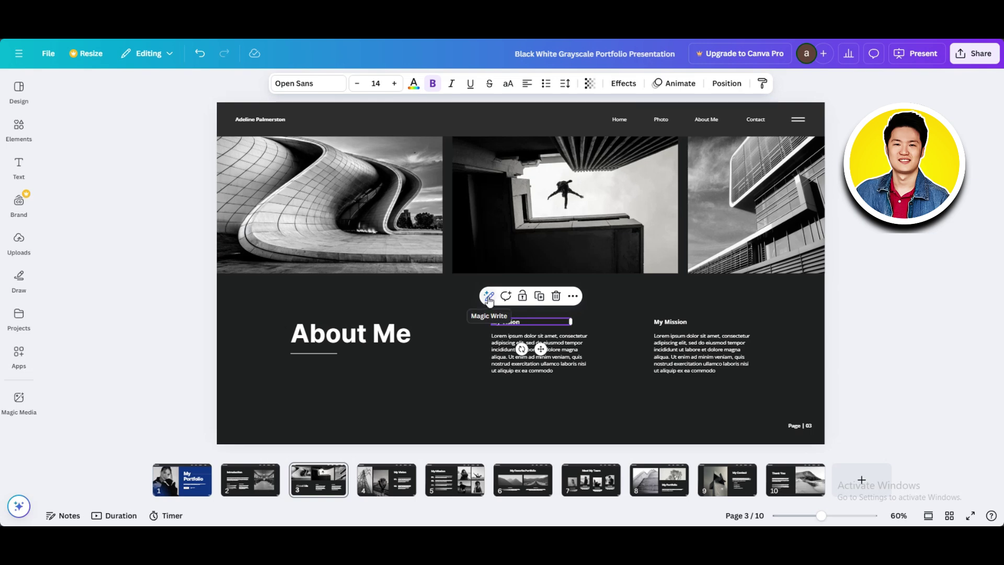
pyautogui.click(18, 167)
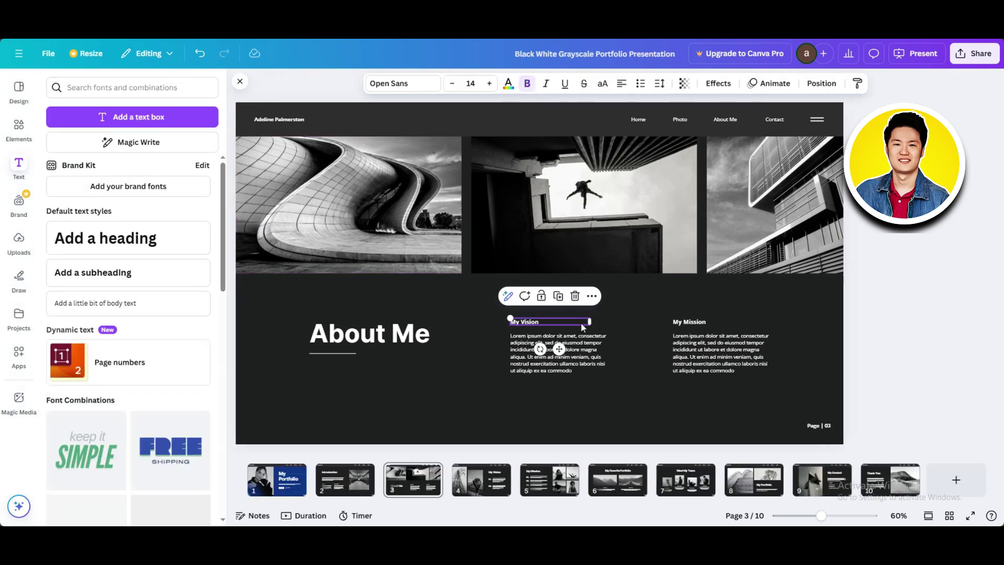
pyautogui.doubleClick(536, 324)
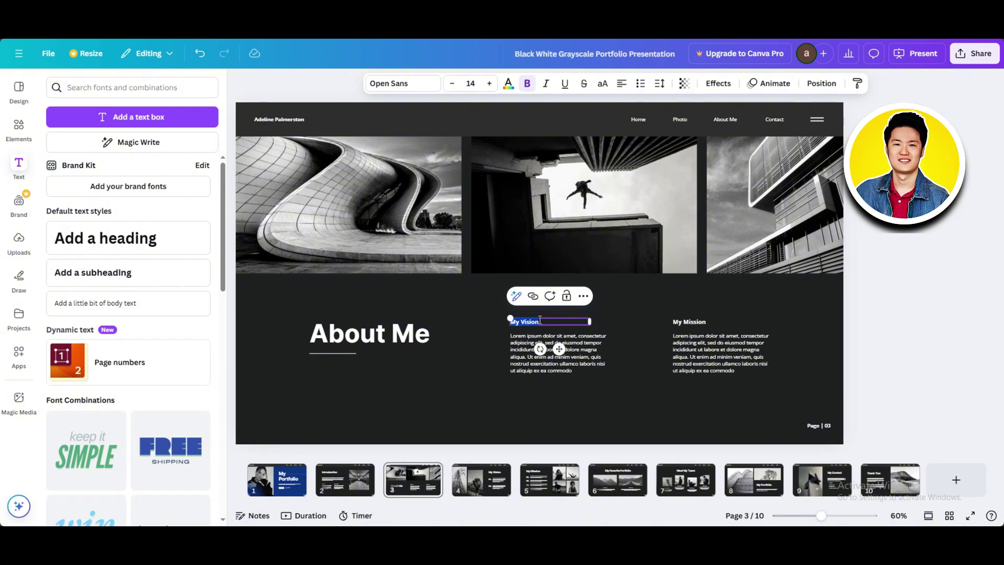
pyautogui.write('Graphics Designer')
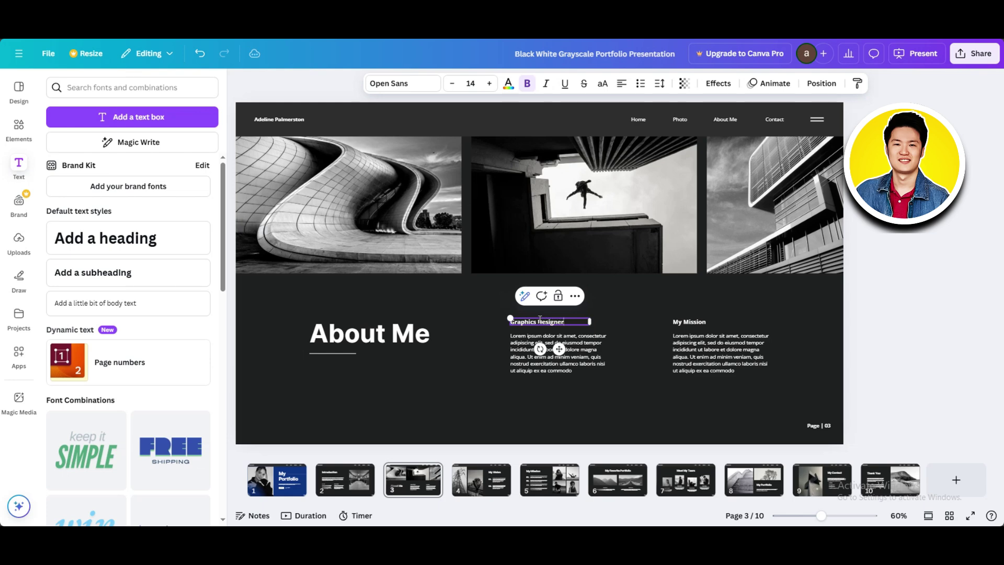
pyautogui.click(679, 322)
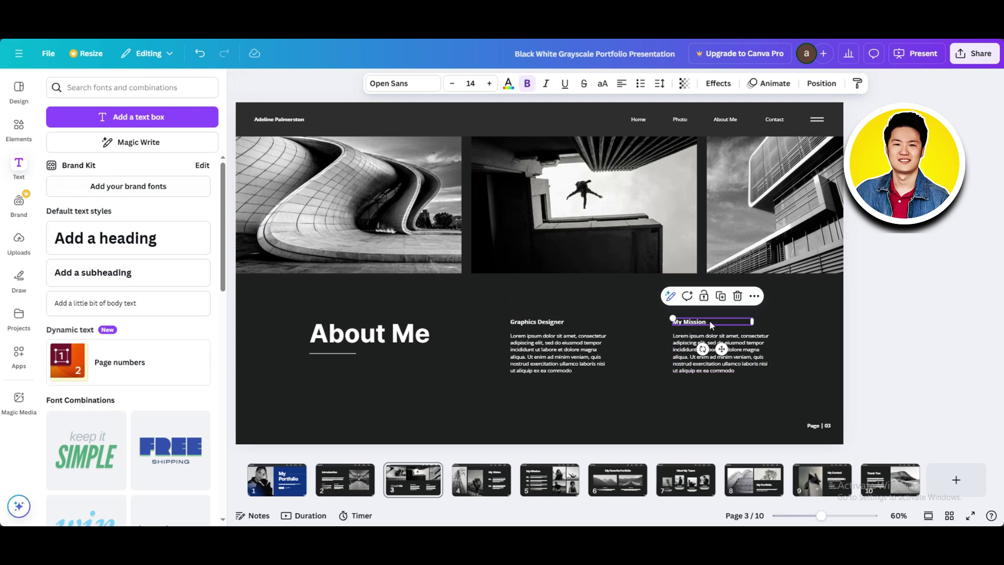
pyautogui.moveTo(704, 325); pyautogui.dragTo(680, 325)
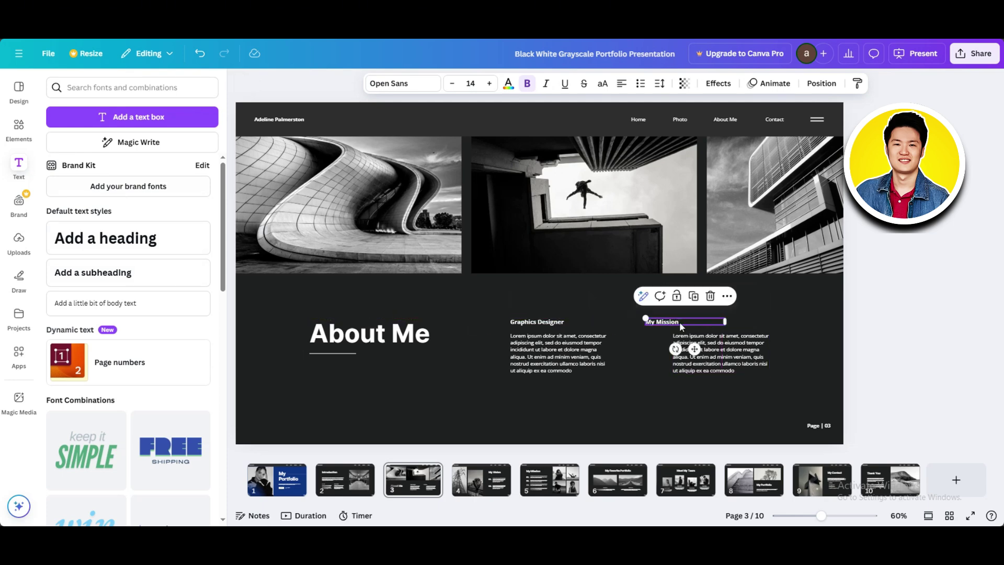
pyautogui.hotkey('ctrl', 'z')
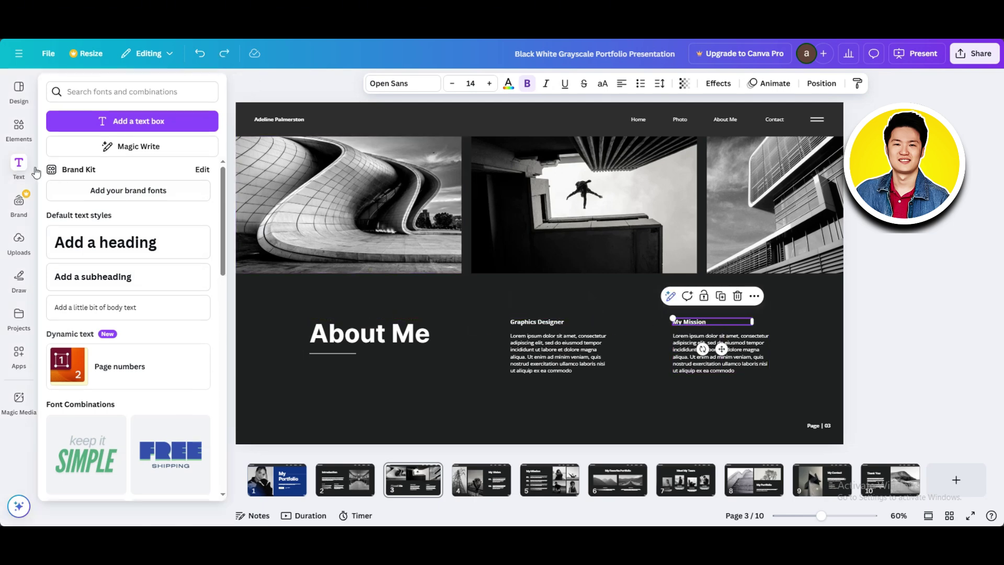
# Replace the "My Mission" subheading on the About Me page with "Video Editor"
pyautogui.click(34, 169)
pyautogui.doubleClick(678, 320)
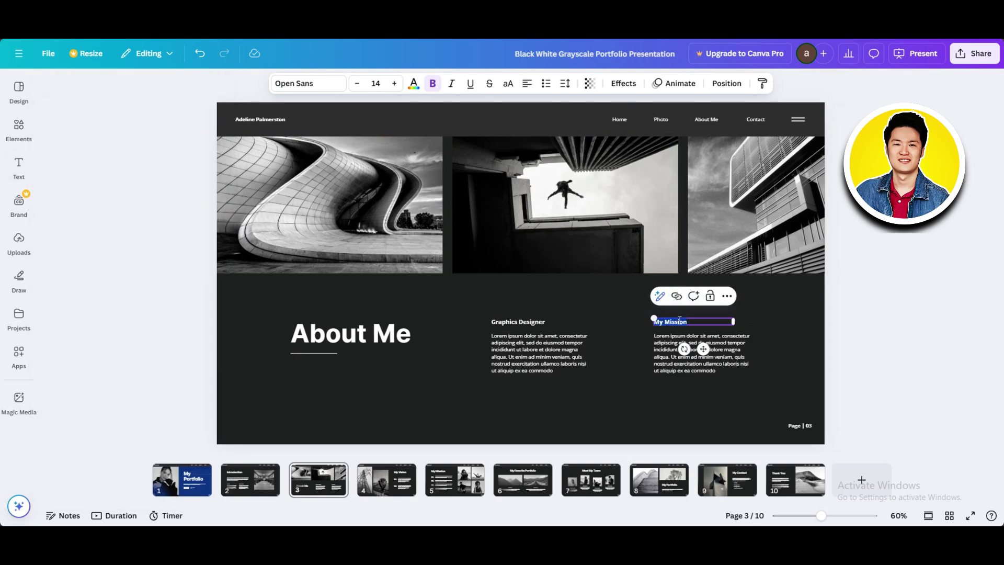
pyautogui.press('BackSpace')
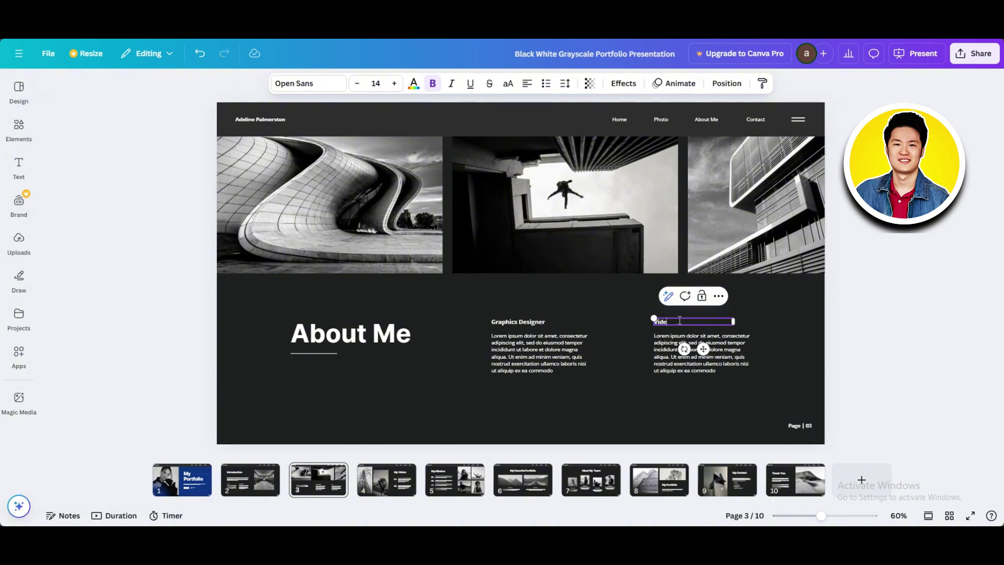
pyautogui.write('Video Editor')
pyautogui.click(796, 318)
pyautogui.click(555, 352)
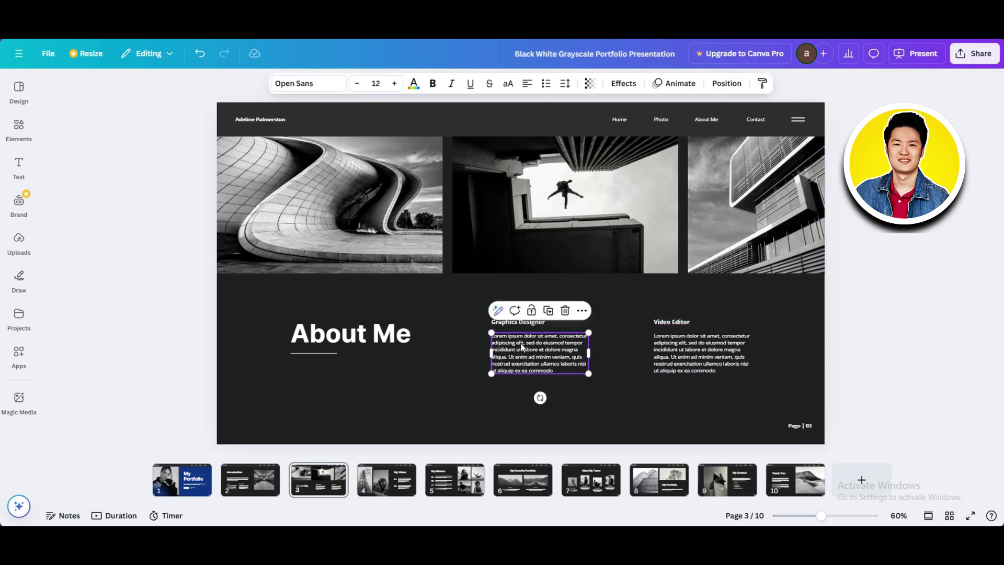
pyautogui.click(701, 353)
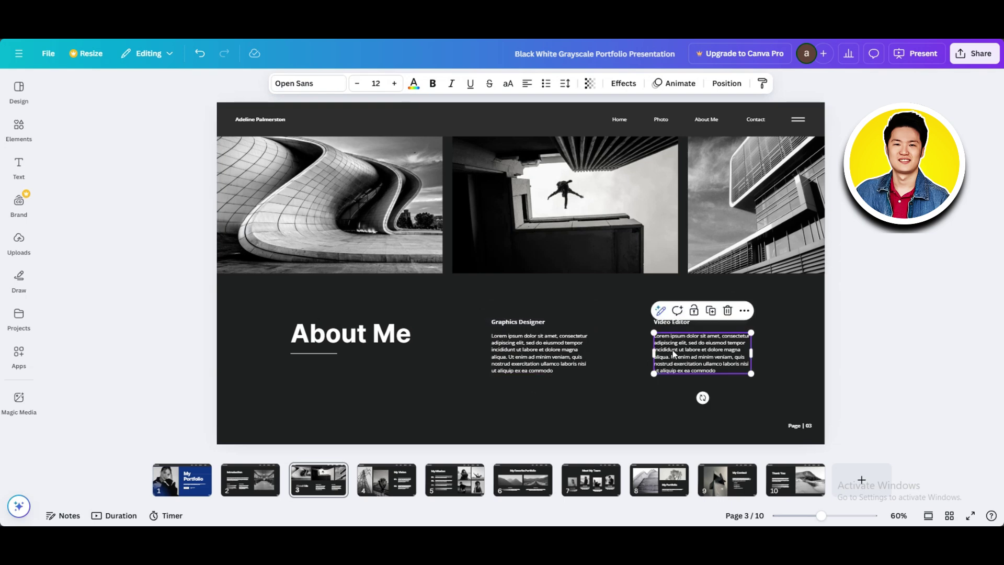
# Go to the My Vision page, select its pylon photo and browse the elements library
pyautogui.scroll(-2, 497, 360)
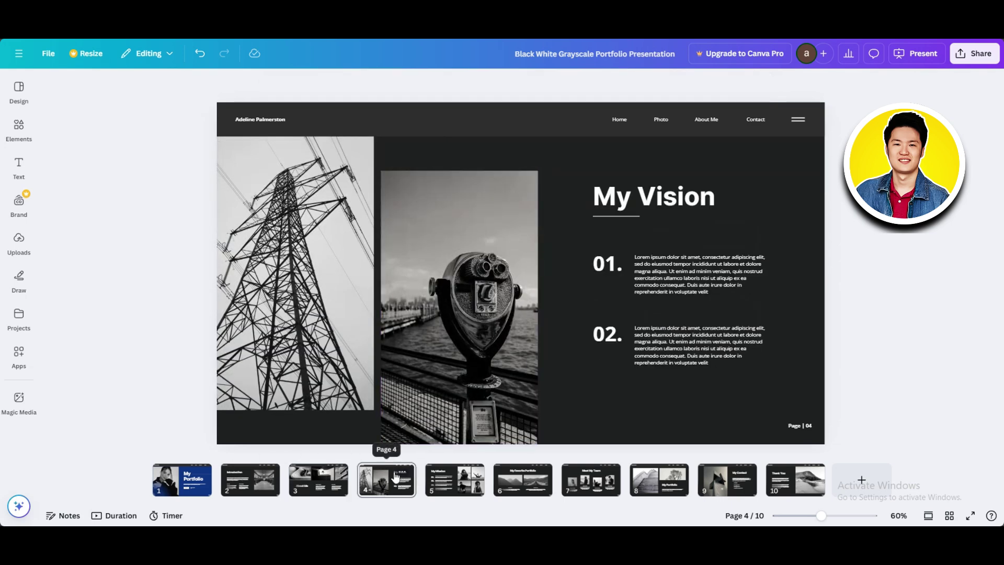
pyautogui.scroll(-1, 450, 308)
pyautogui.scroll(1, 419, 272)
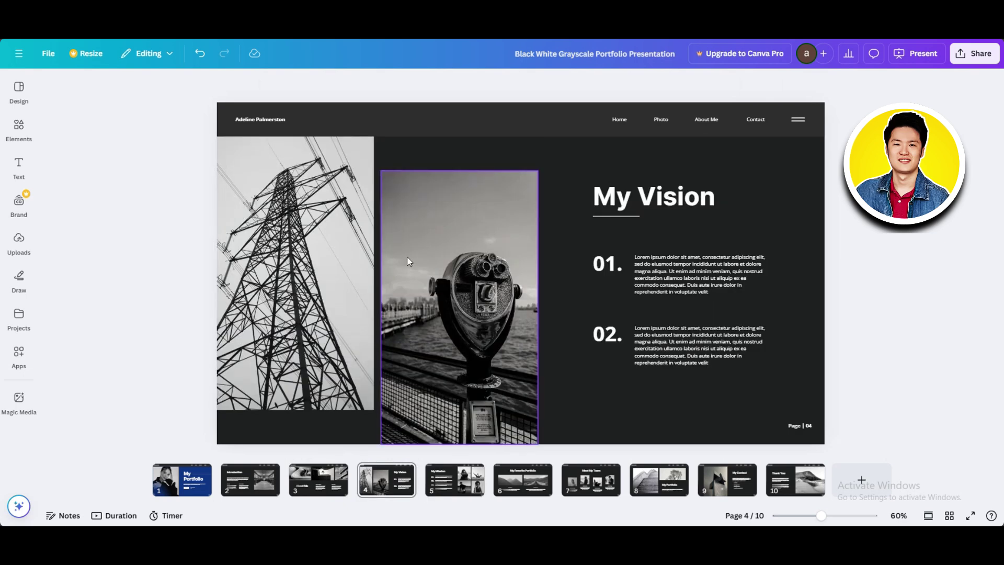
pyautogui.click(293, 268)
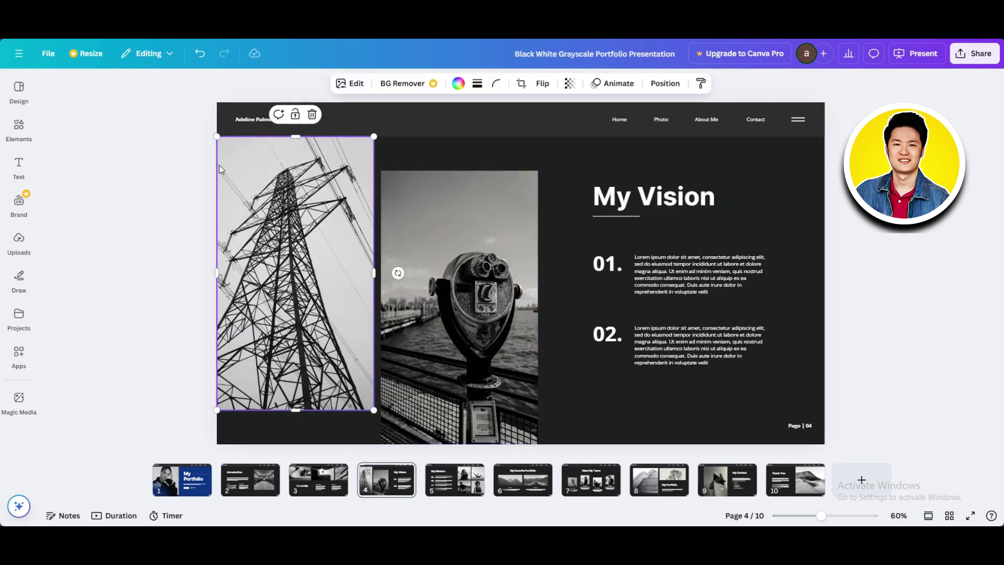
pyautogui.click(19, 128)
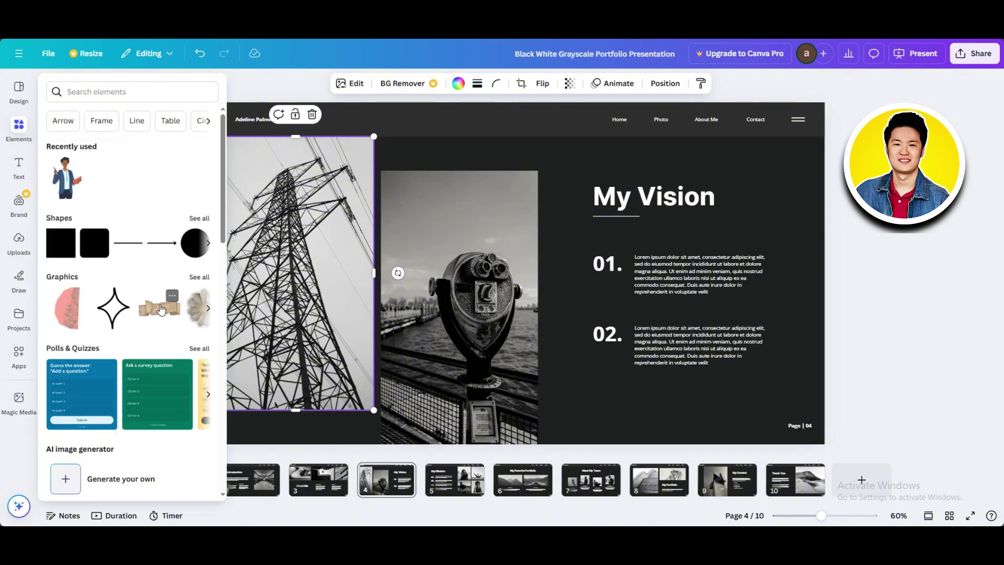
pyautogui.scroll(-3, 161, 309)
pyautogui.scroll(2, 130, 287)
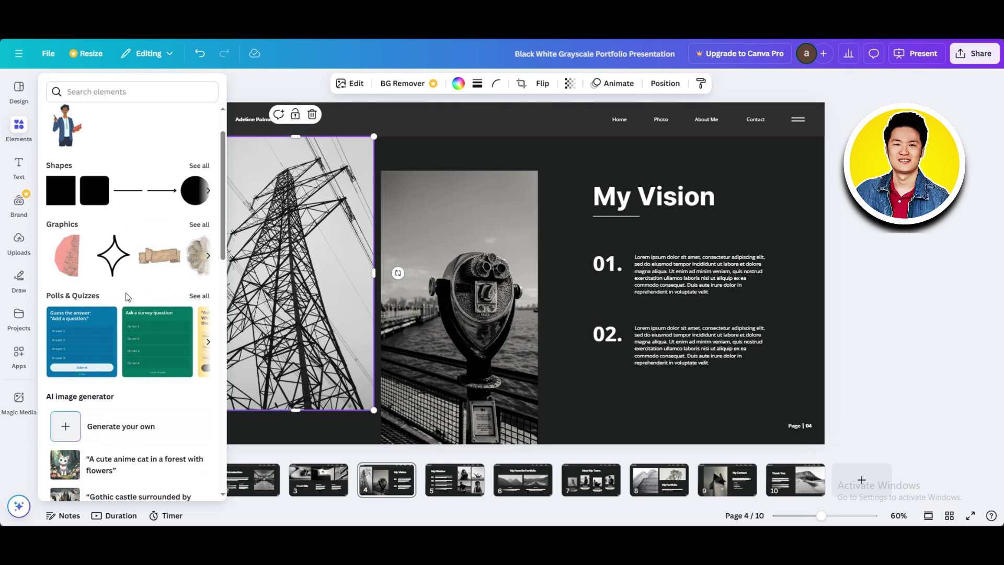
# Upload the image 924085-classic-muscle-cars-wallpaper-2048x1152-720p from the Others (F:) drive
pyautogui.click(18, 240)
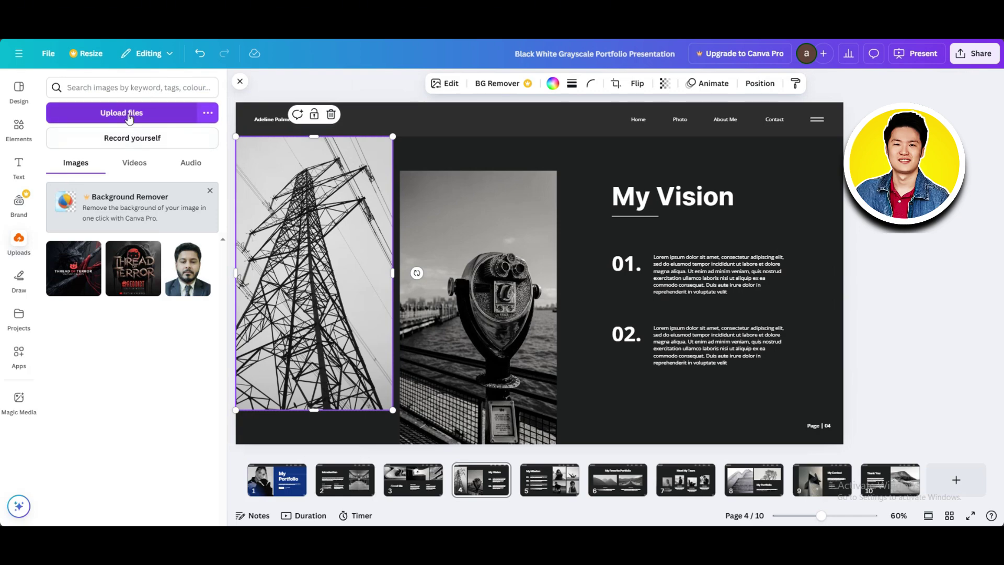
pyautogui.click(129, 114)
pyautogui.scroll(-10, 232, 283)
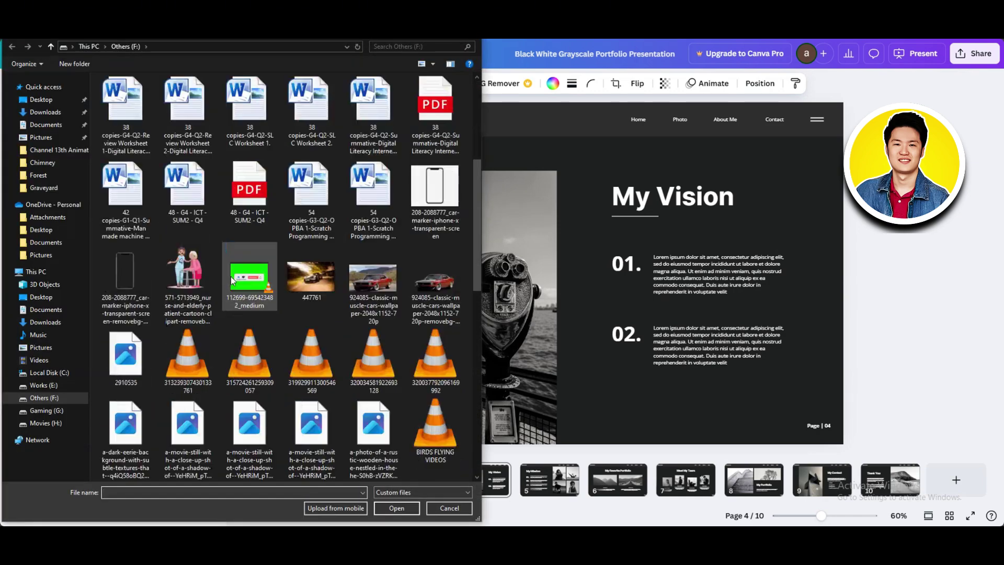
pyautogui.scroll(10, 232, 283)
pyautogui.scroll(-8, 233, 293)
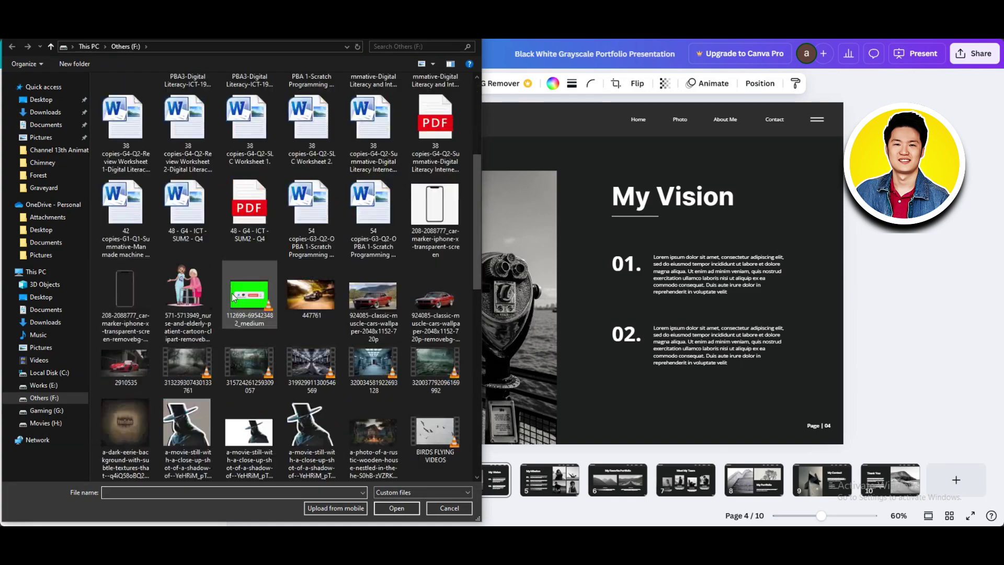
pyautogui.scroll(3, 233, 298)
pyautogui.scroll(-4, 233, 299)
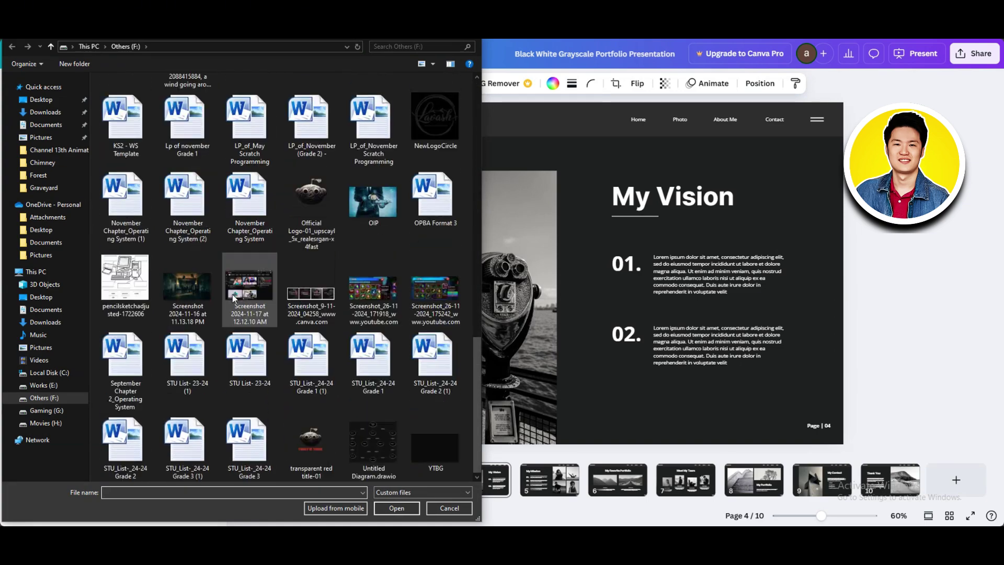
pyautogui.scroll(15, 234, 299)
pyautogui.scroll(-5, 234, 299)
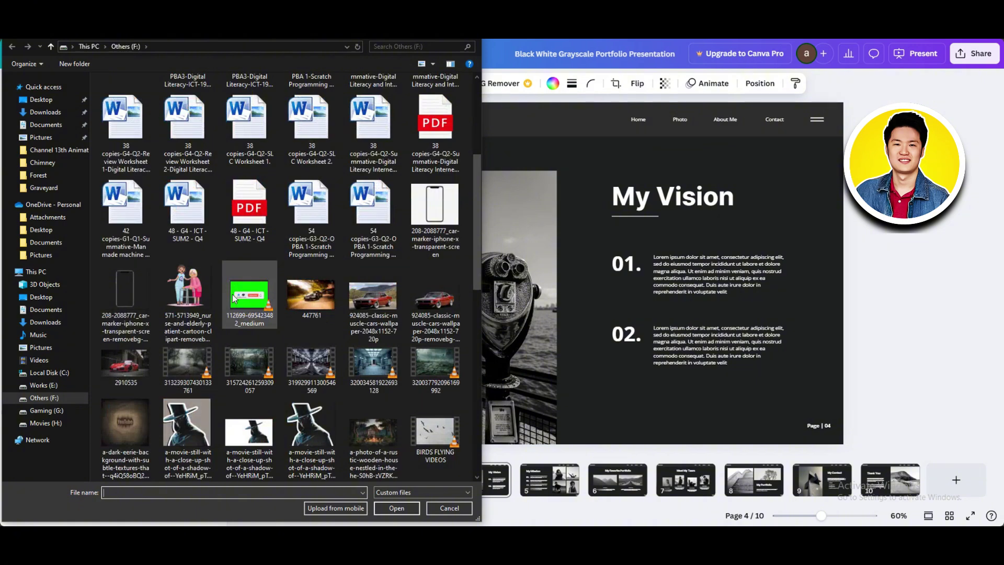
pyautogui.click(372, 301)
pyautogui.click(413, 508)
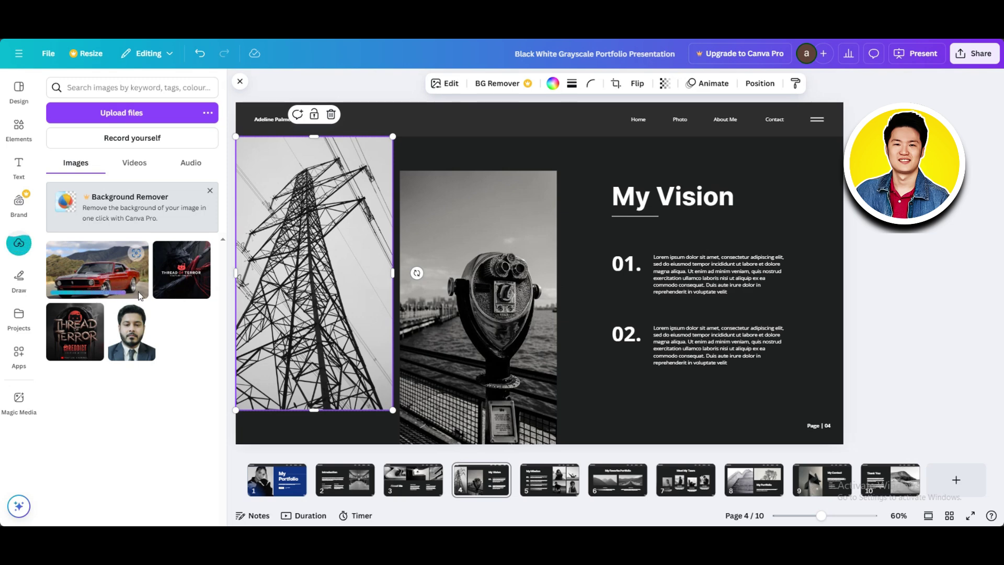
# Add the uploaded red car photo to page 4 and enlarge it to the page's lower-right corner and the header bar
pyautogui.click(102, 275)
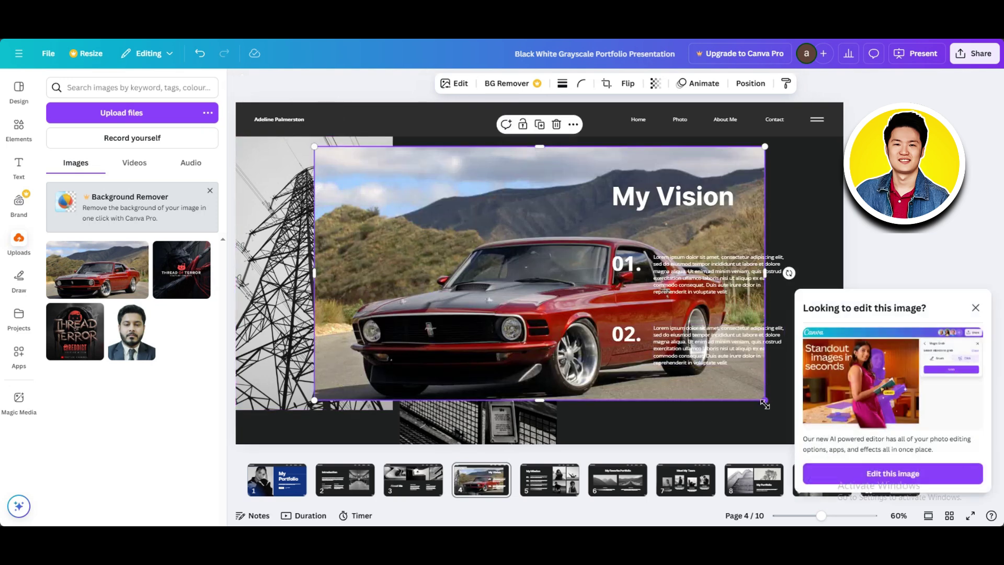
pyautogui.moveTo(768, 403); pyautogui.dragTo(844, 444)
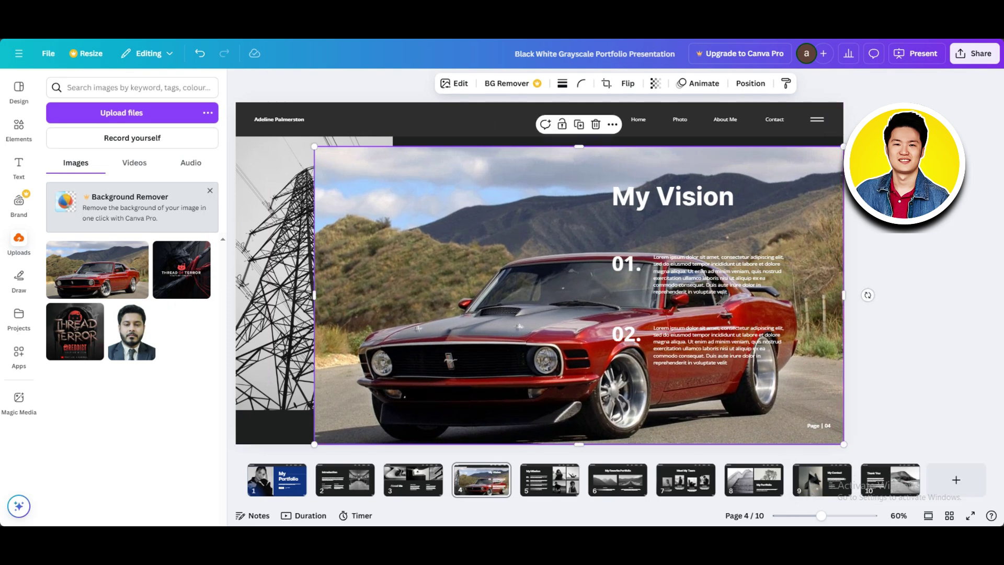
pyautogui.moveTo(844, 147); pyautogui.dragTo(843, 147)
pyautogui.moveTo(586, 151); pyautogui.dragTo(584, 140)
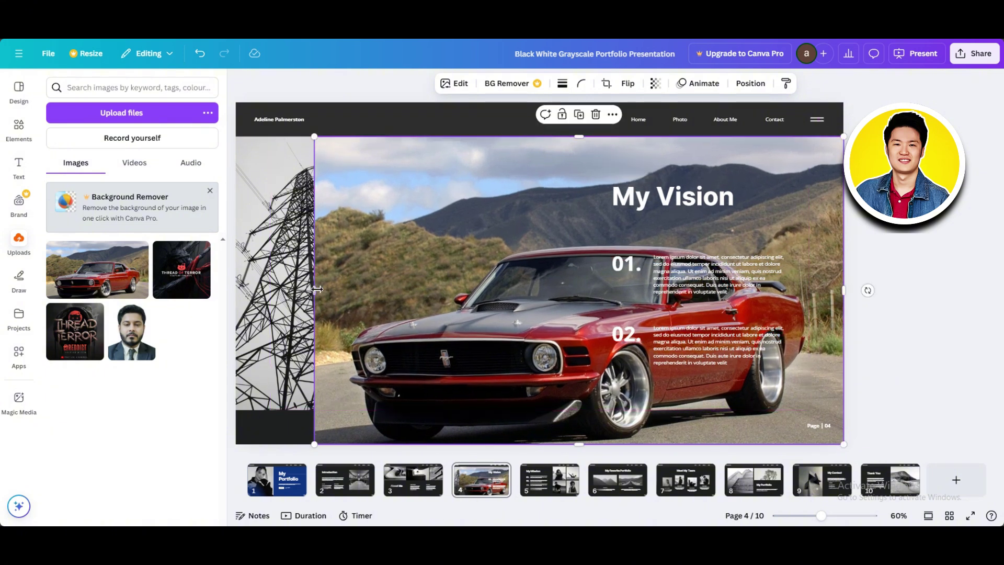
# Crop the car photo's left side to the My Vision text column, widen it to about 962 px and shift it slightly left
pyautogui.moveTo(318, 289); pyautogui.dragTo(577, 290)
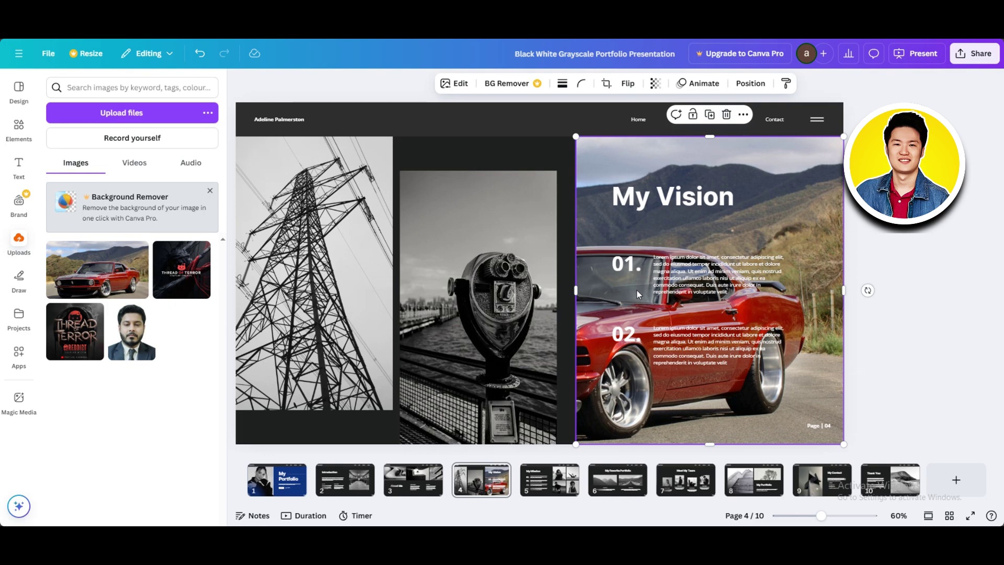
pyautogui.moveTo(636, 289)
pyautogui.mouseDown()
pyautogui.moveTo(658, 290)
pyautogui.moveTo(637, 288)
pyautogui.mouseUp()
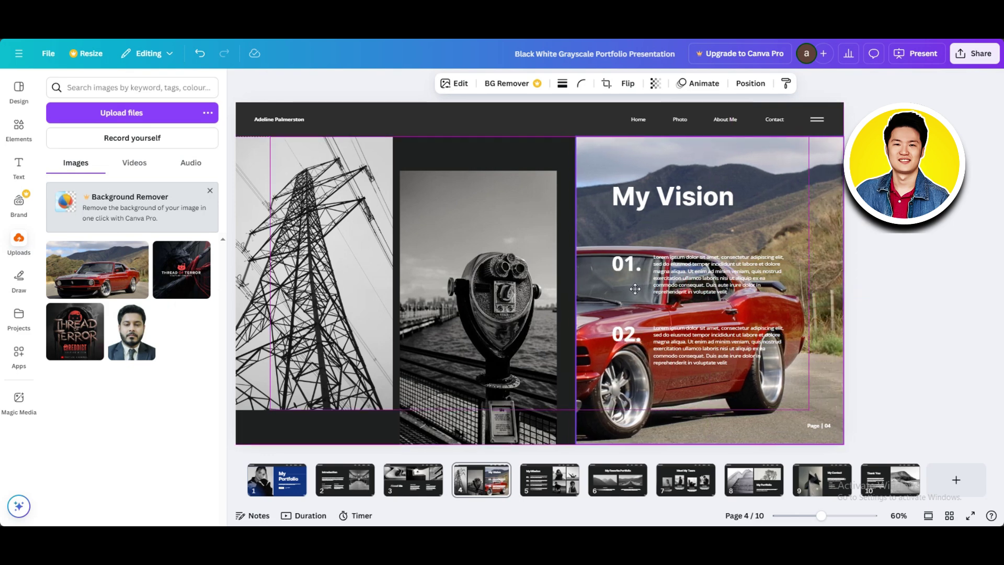
pyautogui.moveTo(844, 290); pyautogui.dragTo(881, 292)
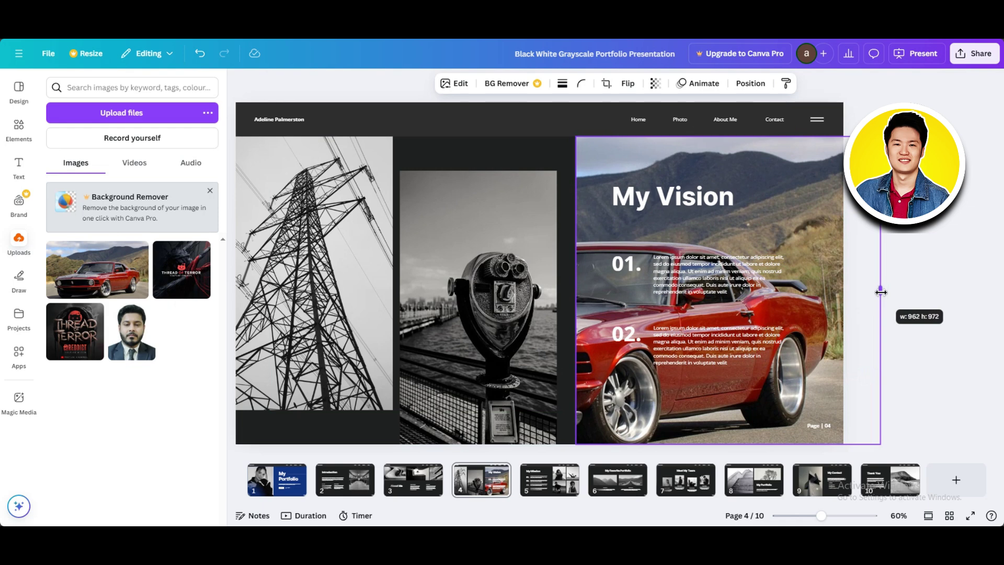
pyautogui.click(760, 259)
pyautogui.moveTo(759, 259)
pyautogui.mouseDown()
pyautogui.moveTo(777, 267)
pyautogui.moveTo(759, 266)
pyautogui.mouseUp()
pyautogui.click(768, 194)
pyautogui.moveTo(767, 194)
pyautogui.mouseDown()
pyautogui.moveTo(782, 194)
pyautogui.moveTo(762, 192)
pyautogui.mouseUp()
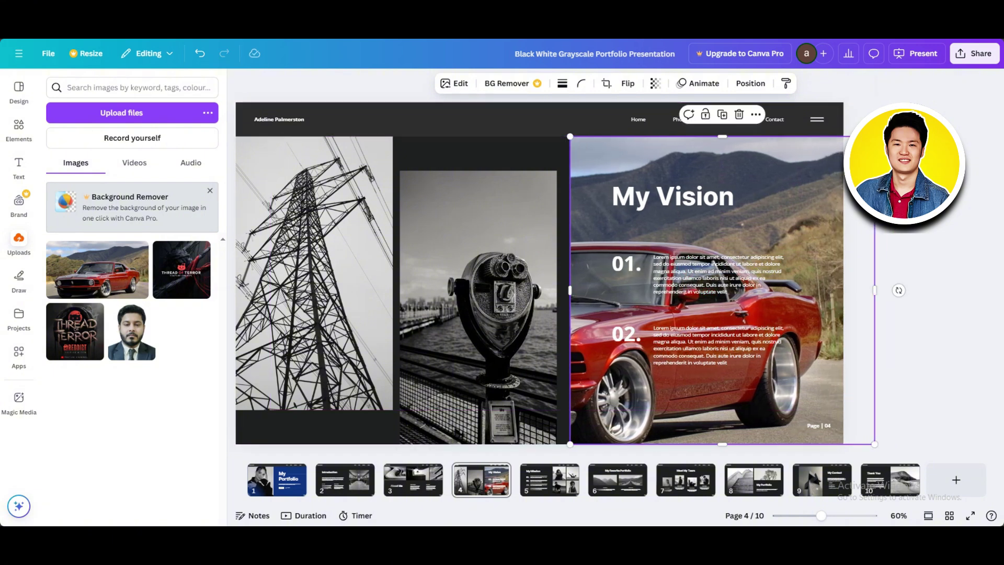
pyautogui.click(907, 311)
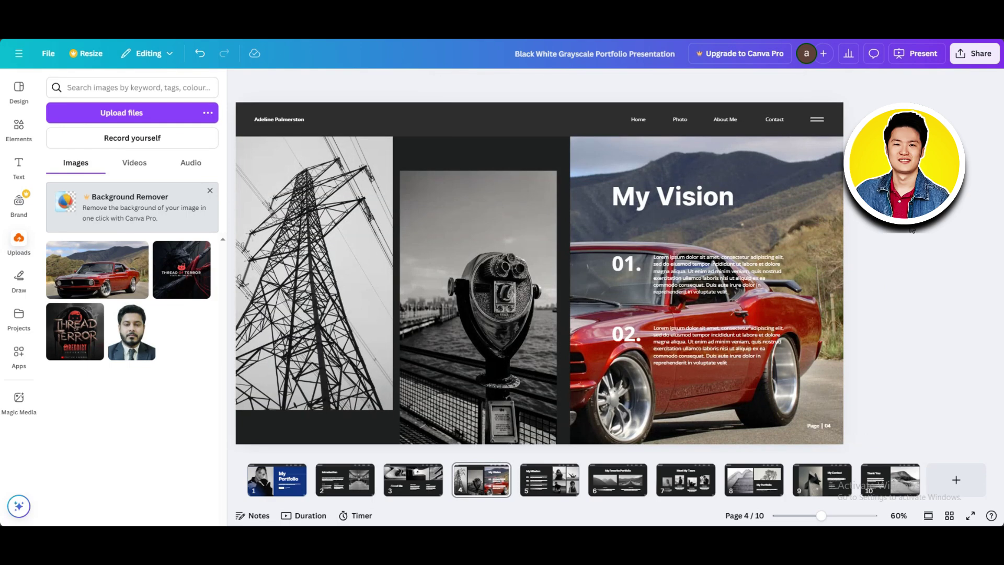
pyautogui.click(475, 321)
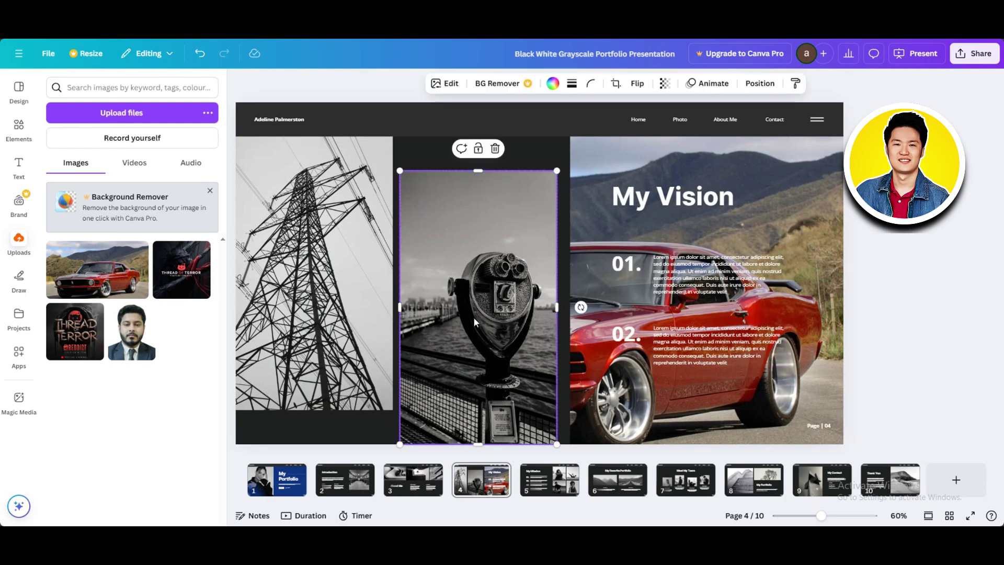
pyautogui.rightClick(472, 230)
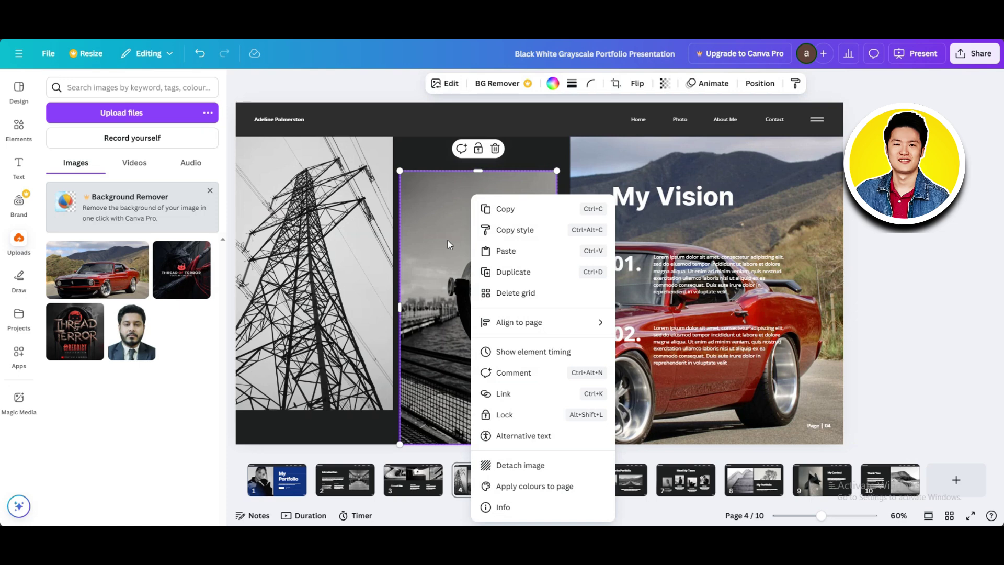
pyautogui.click(447, 240)
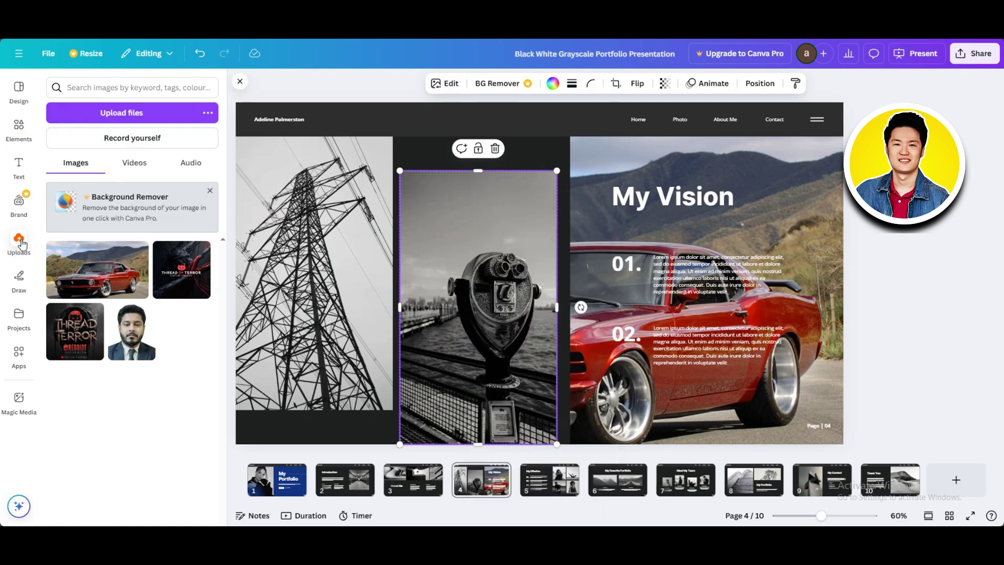
# Browse the featured graphics and add the green and orange maple leaf to page 4
pyautogui.click(19, 127)
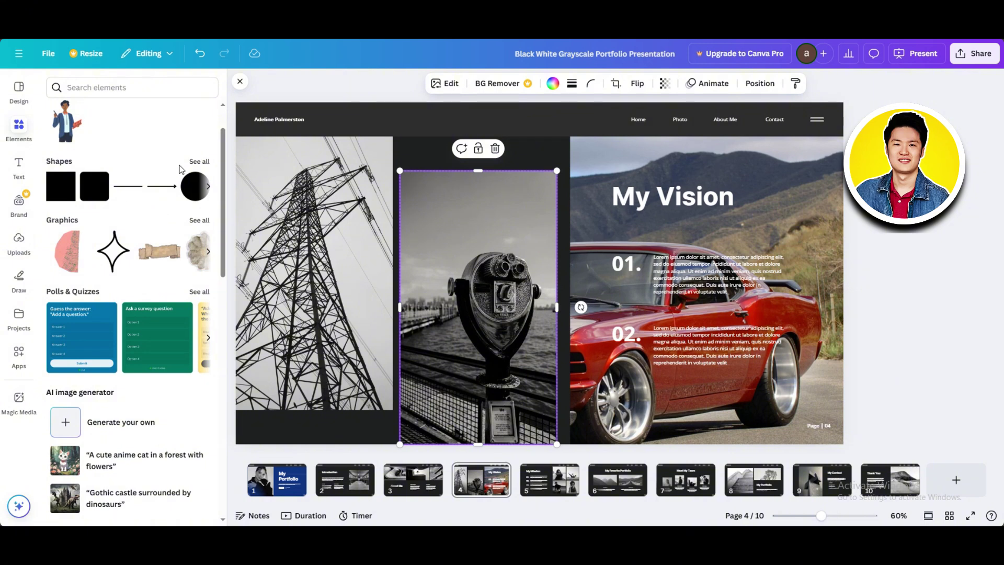
pyautogui.click(200, 220)
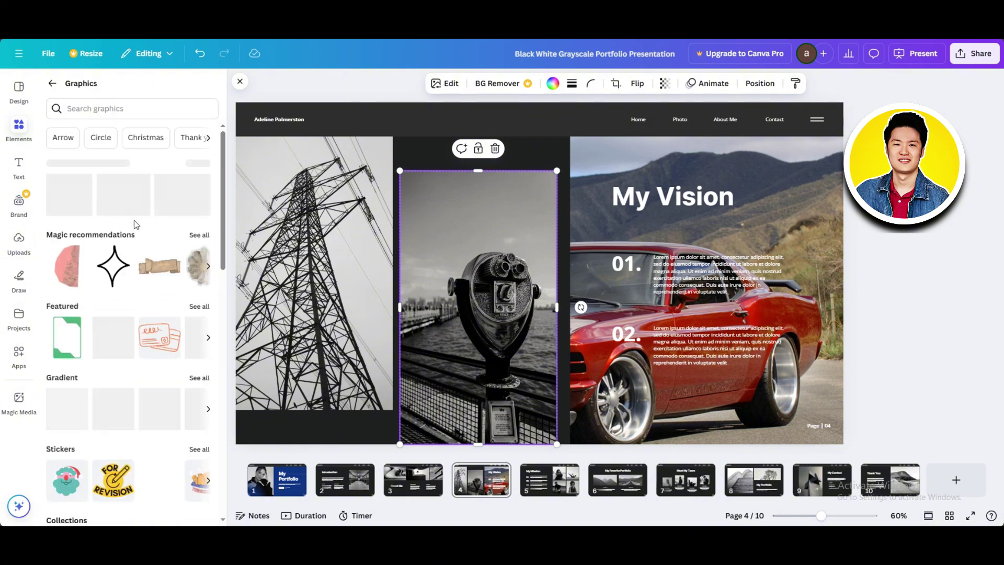
pyautogui.scroll(-2, 147, 283)
pyautogui.scroll(-3, 147, 283)
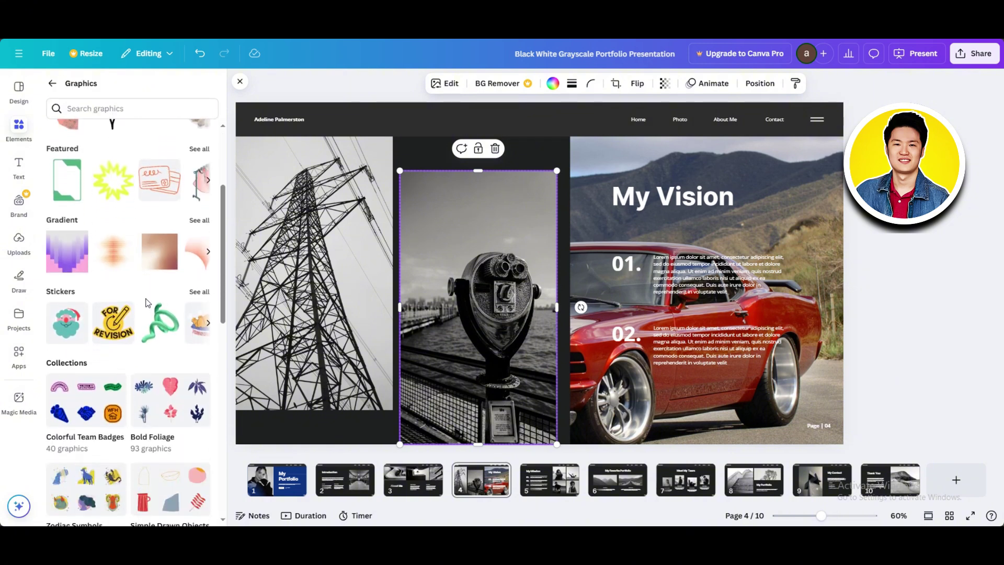
pyautogui.scroll(-2, 167, 314)
pyautogui.scroll(7, 176, 266)
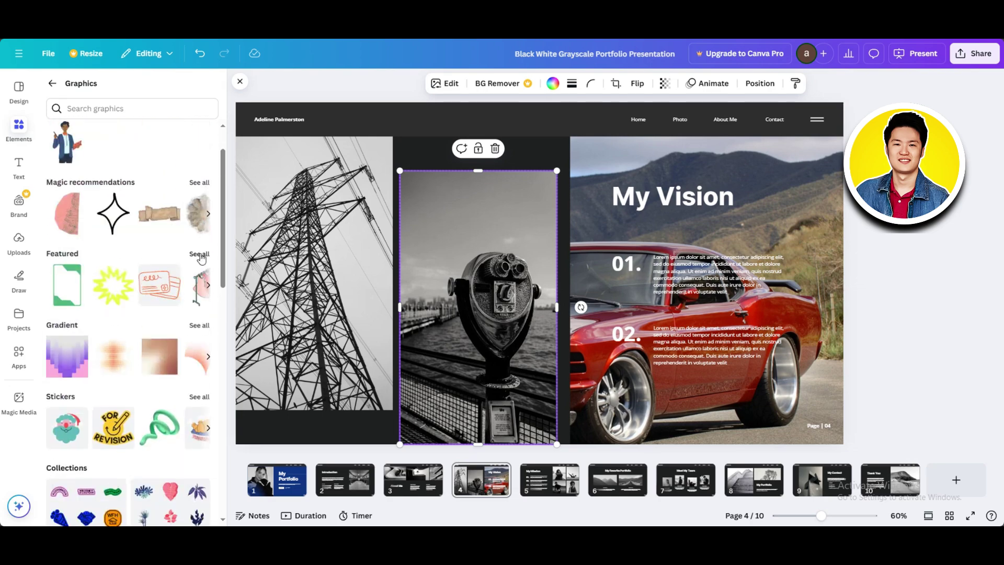
pyautogui.click(197, 252)
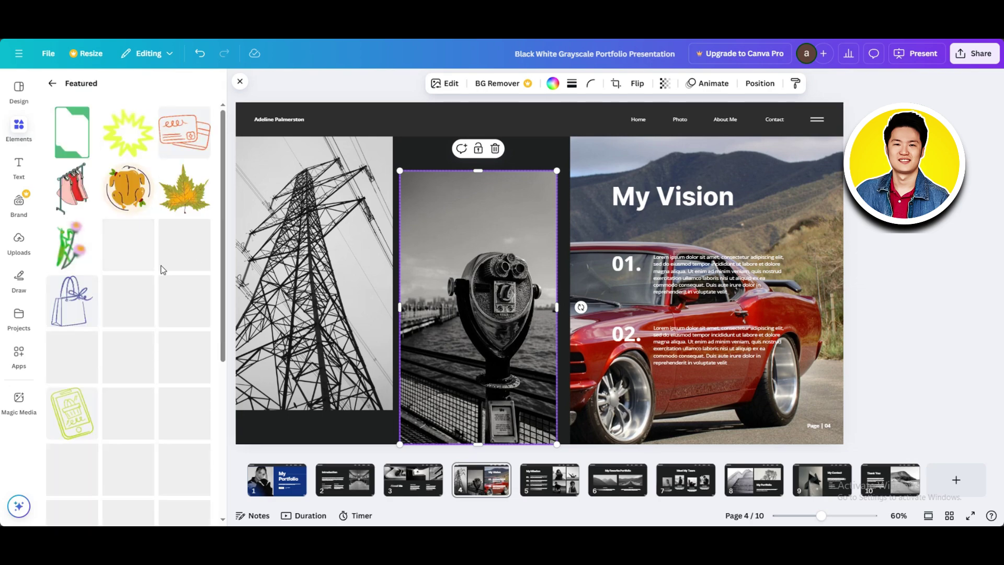
pyautogui.click(184, 188)
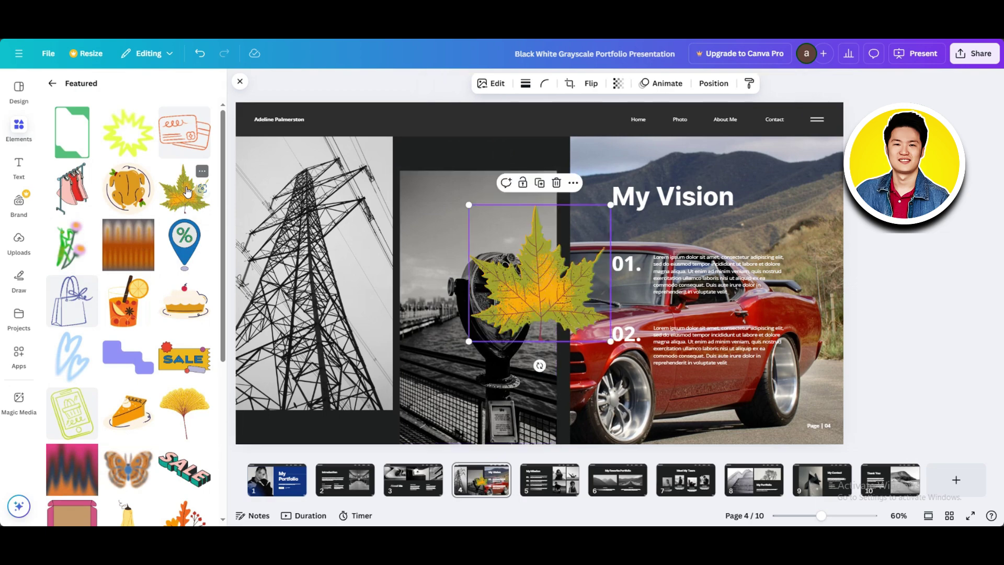
# Delete the binocular viewer photo from the middle frame on page 4 and move the maple leaf over that frame
pyautogui.click(434, 316)
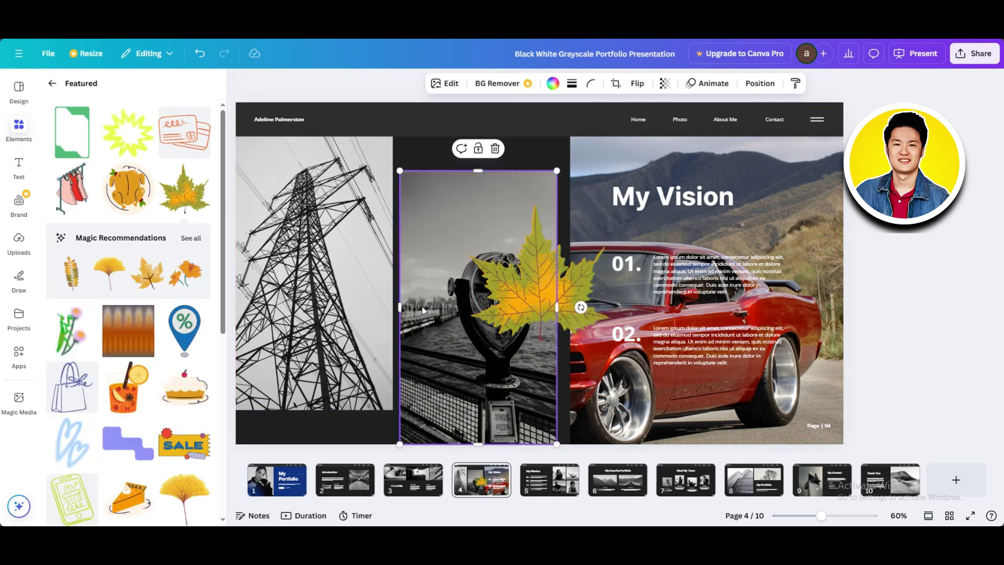
pyautogui.press('Delete')
pyautogui.click(526, 301)
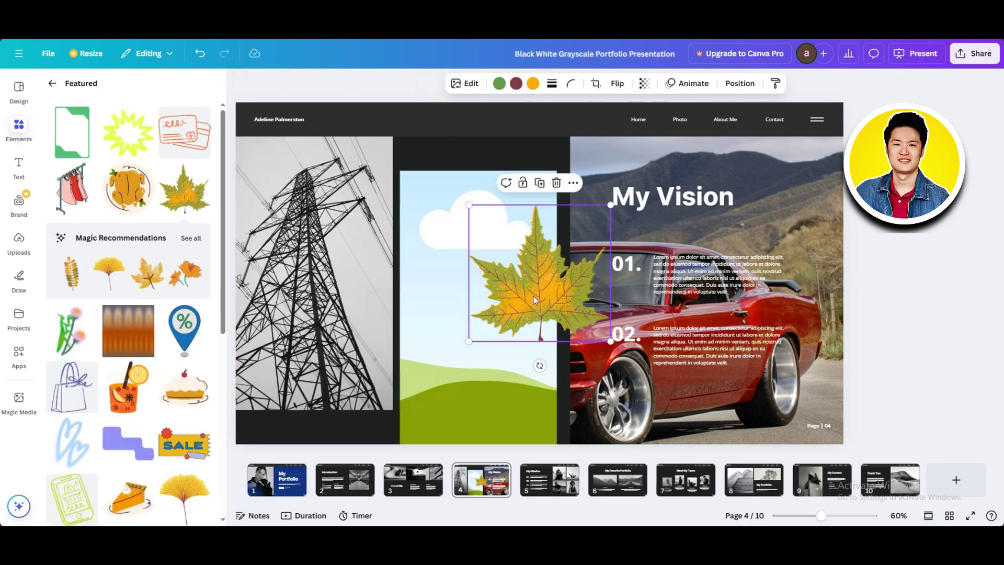
pyautogui.moveTo(532, 296); pyautogui.dragTo(482, 296)
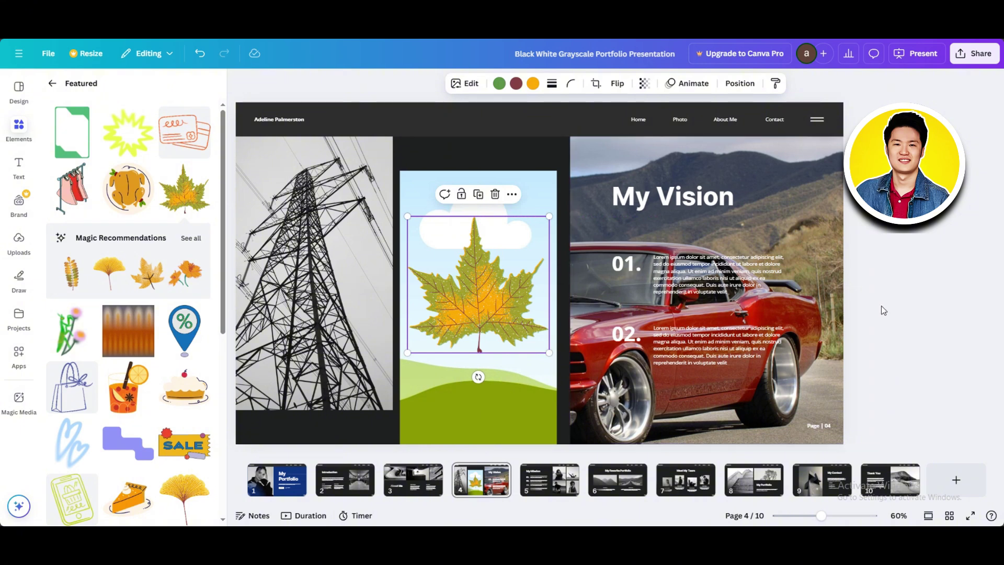
pyautogui.click(888, 308)
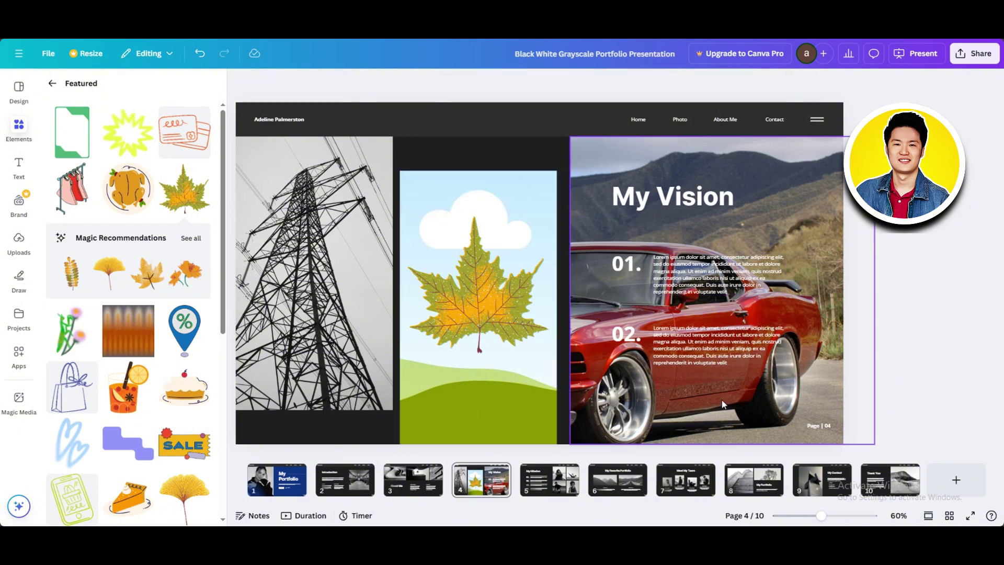
pyautogui.click(698, 198)
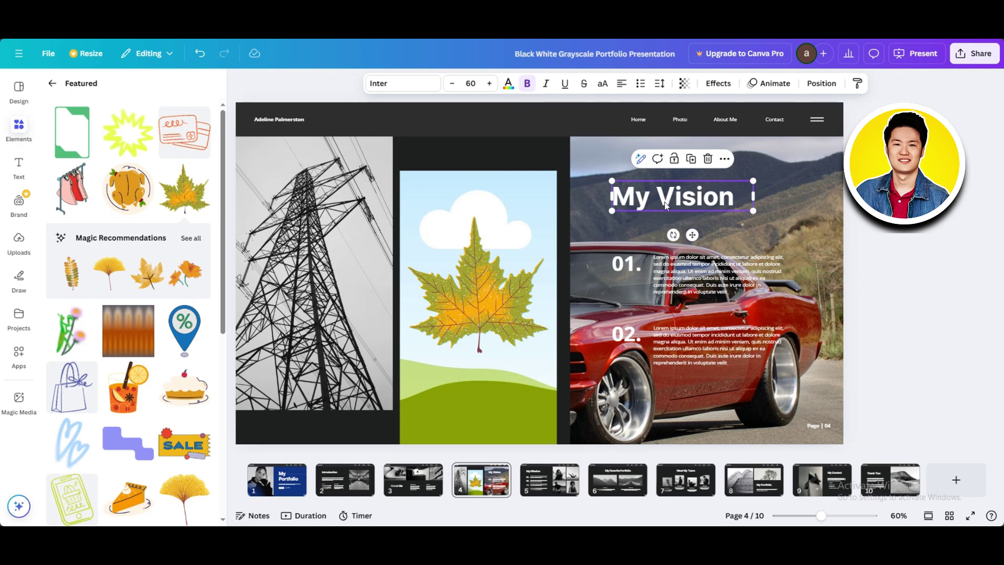
pyautogui.moveTo(666, 204); pyautogui.dragTo(682, 202)
pyautogui.hotkey('ctrl', 'z')
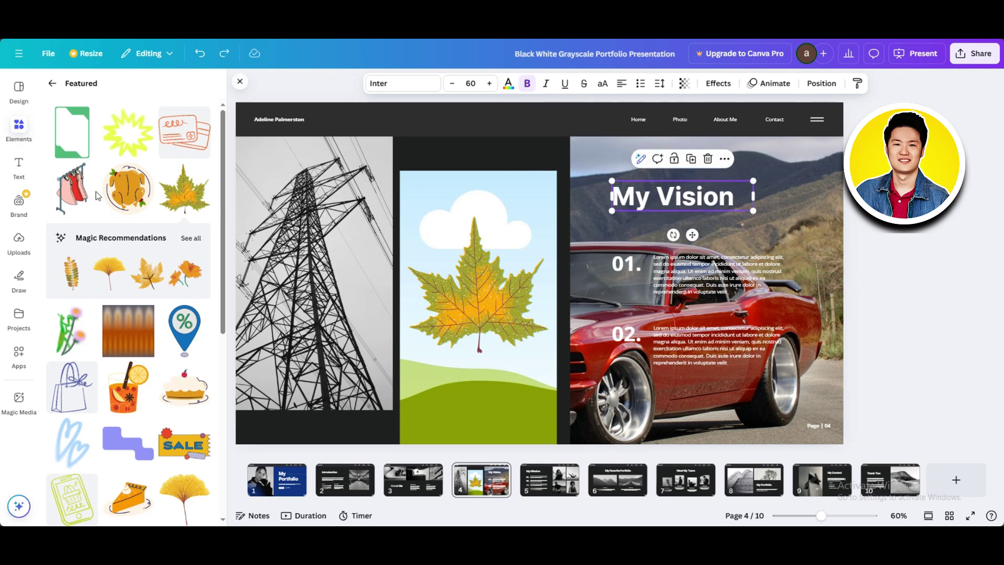
# Change the page 4 heading from "My Vision" to "My Designing"
pyautogui.click(21, 164)
pyautogui.doubleClick(673, 196)
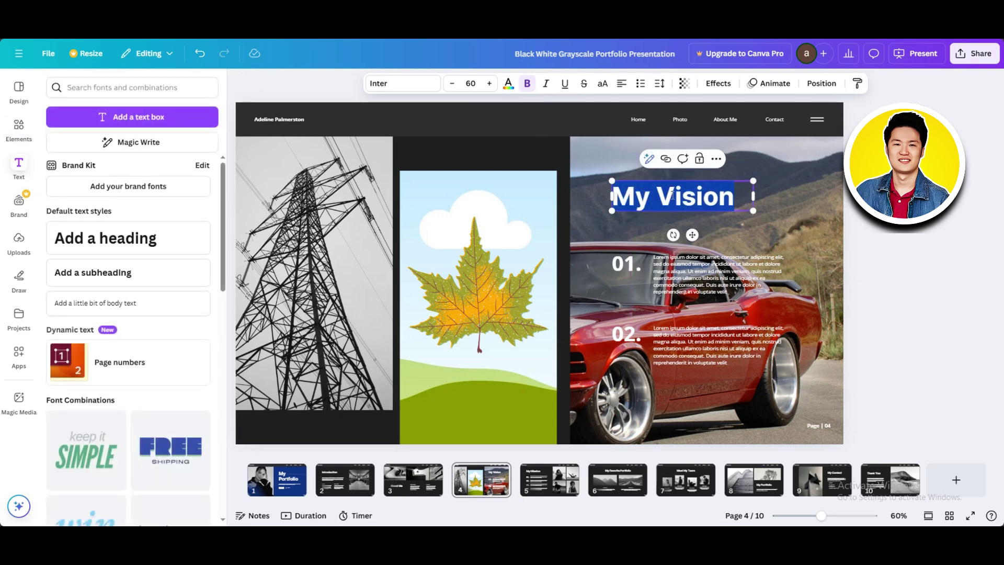
pyautogui.click(672, 196)
pyautogui.moveTo(664, 197); pyautogui.dragTo(734, 197)
pyautogui.write('Desi')
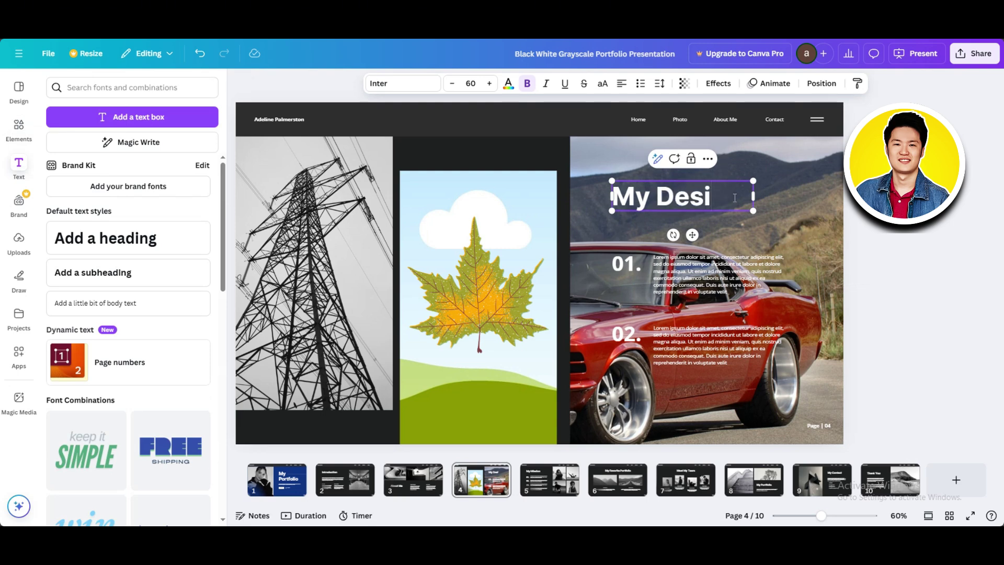
pyautogui.write('gning')
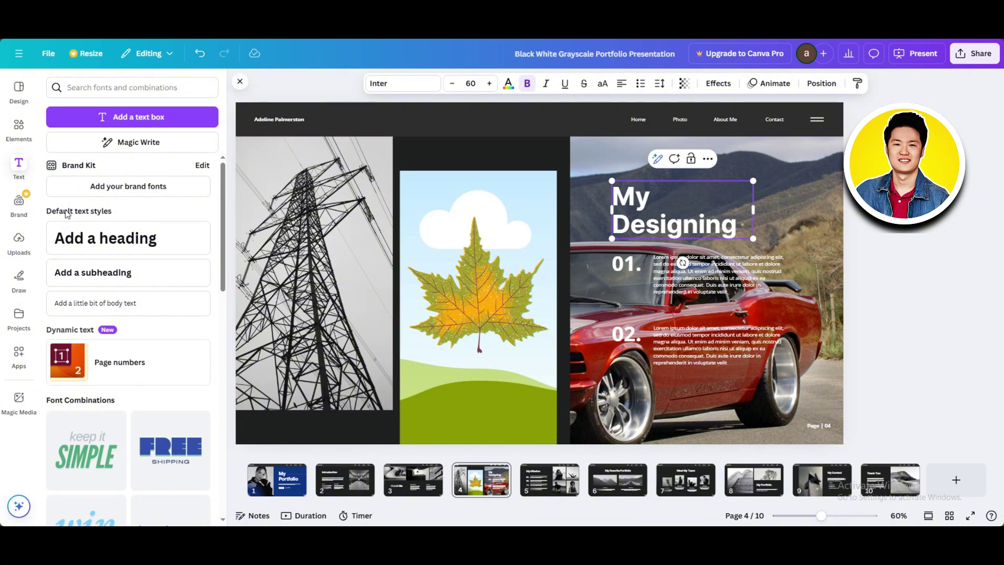
# Set the font of the "My Designing" heading on page 4 to Brittany
pyautogui.click(126, 240)
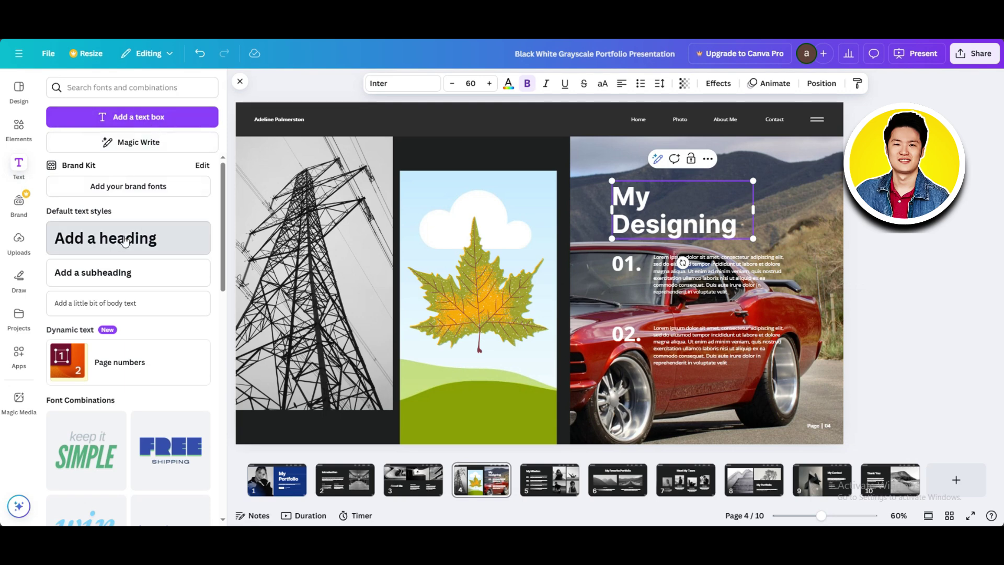
pyautogui.hotkey('ctrl', 'z')
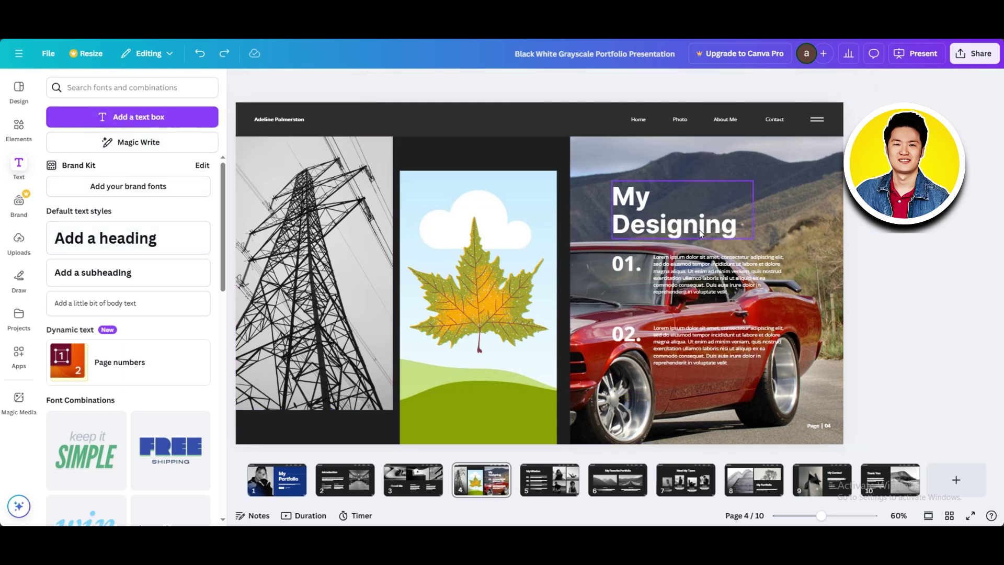
pyautogui.click(699, 232)
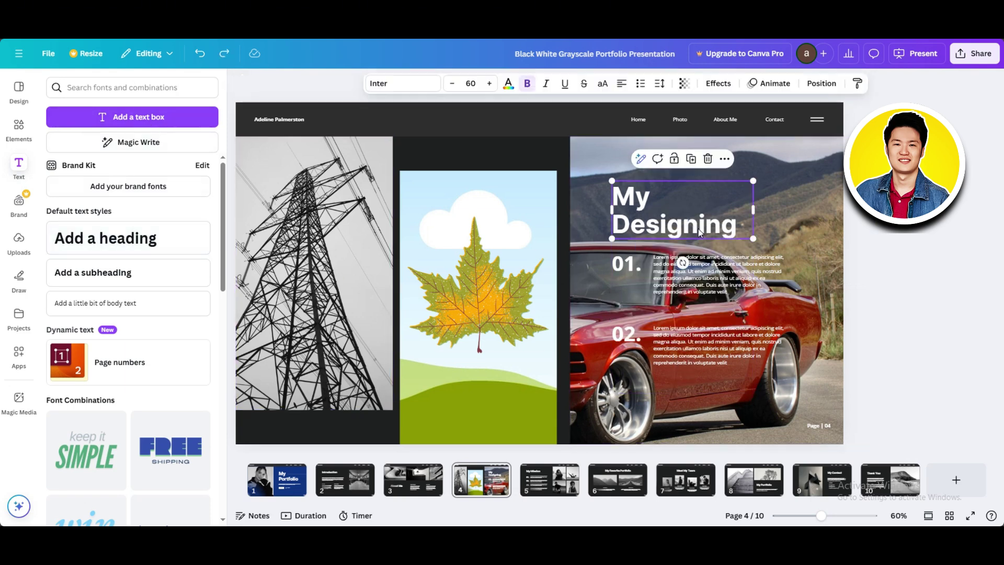
pyautogui.click(416, 83)
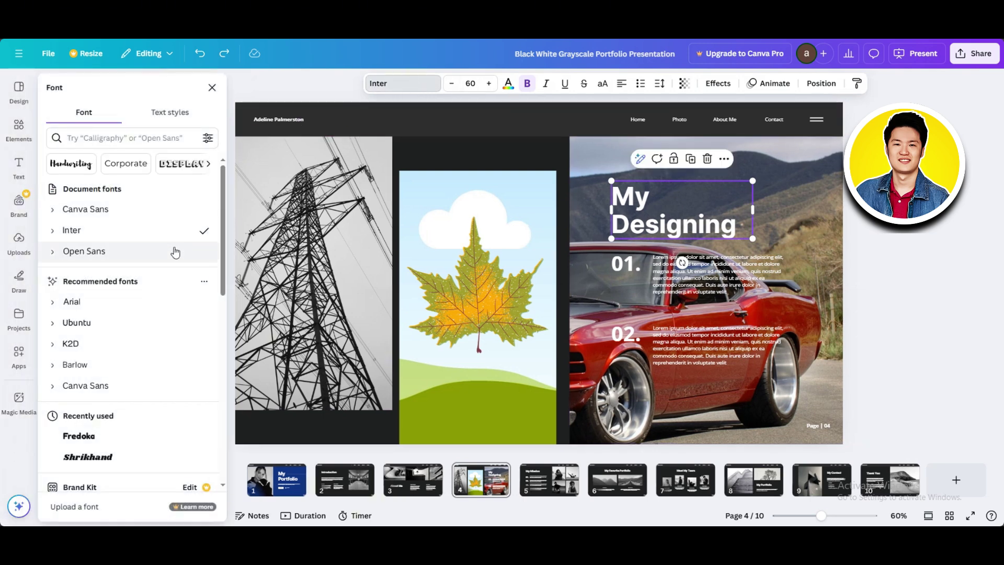
pyautogui.scroll(-2, 163, 274)
pyautogui.click(151, 338)
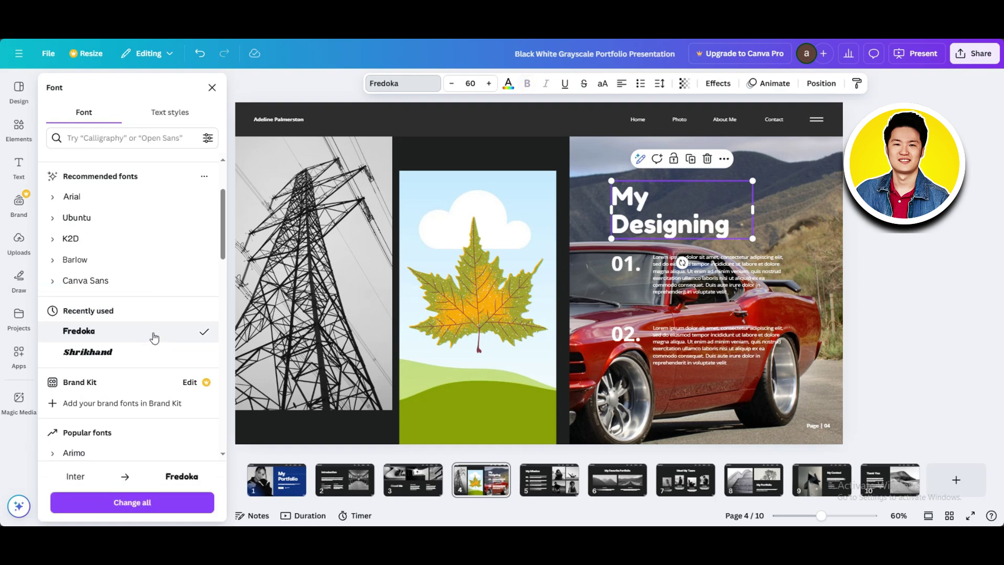
pyautogui.scroll(-4, 154, 340)
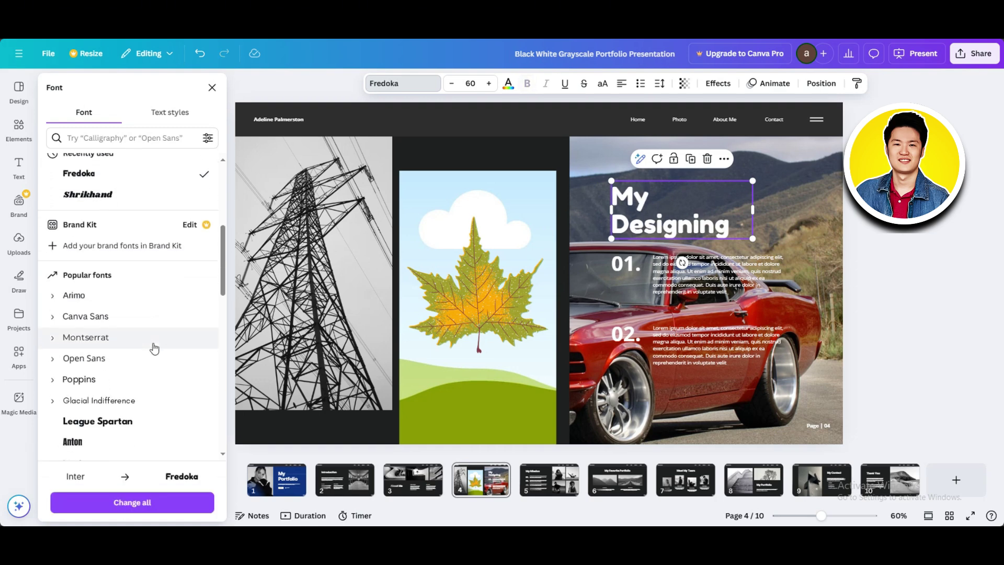
pyautogui.scroll(-3, 154, 348)
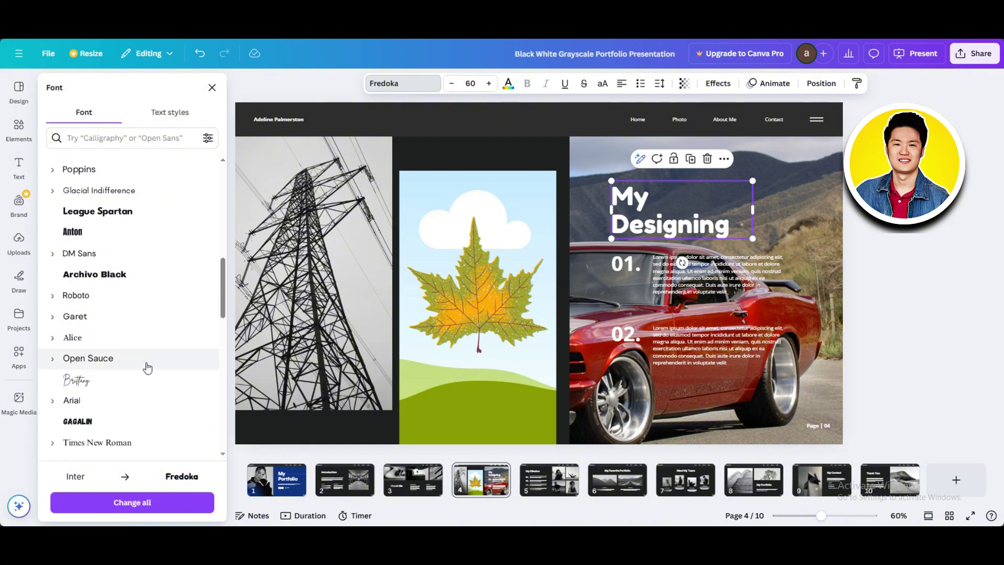
pyautogui.click(147, 386)
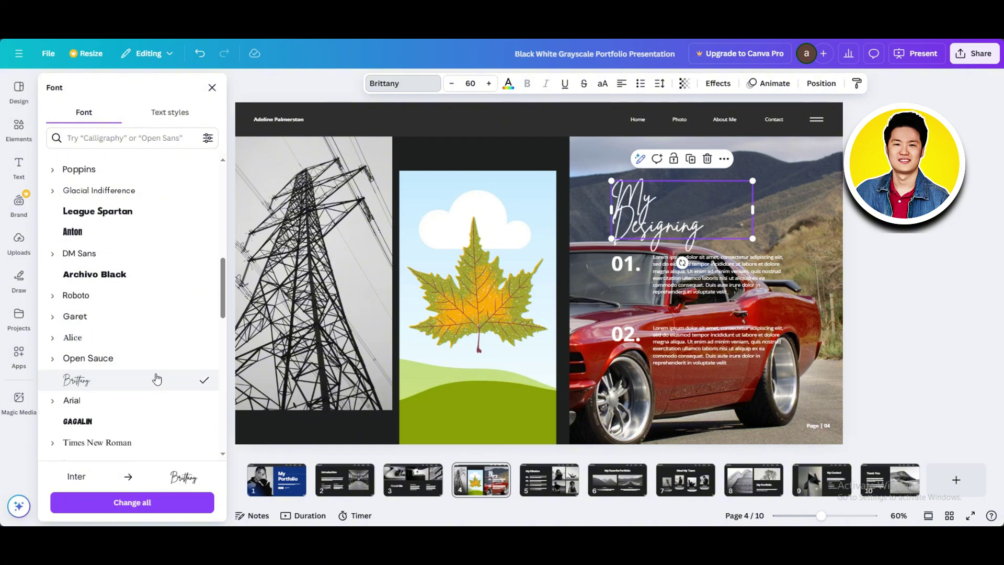
# Put the "My Designing" heading on a single line and widen its text box slightly
pyautogui.click(618, 217)
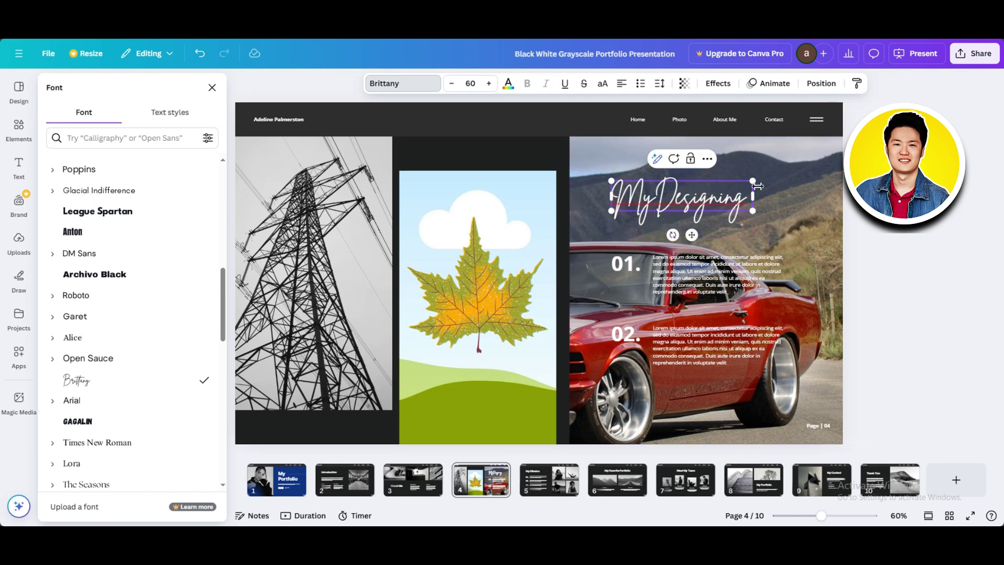
pyautogui.moveTo(755, 198); pyautogui.dragTo(765, 199)
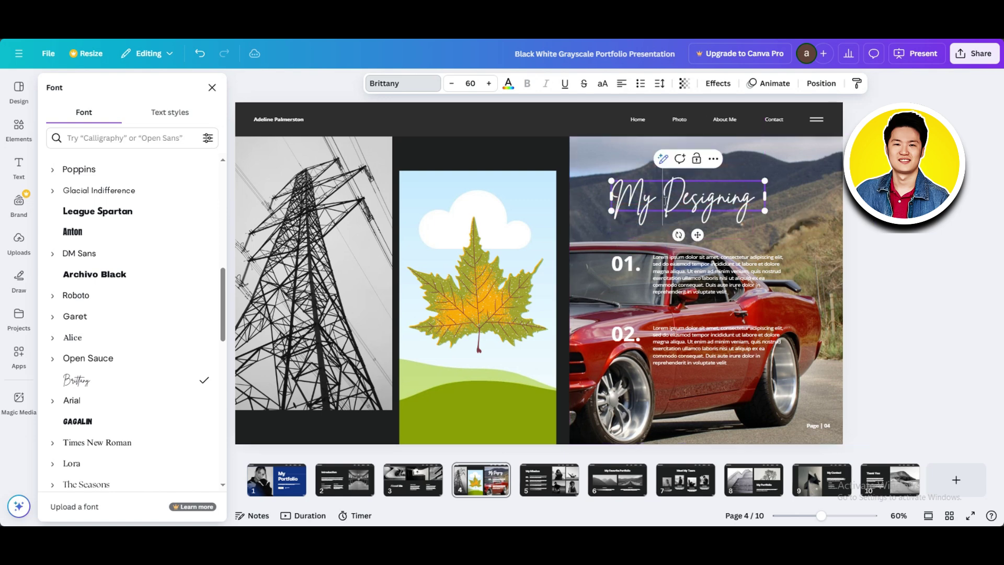
pyautogui.press('Escape')
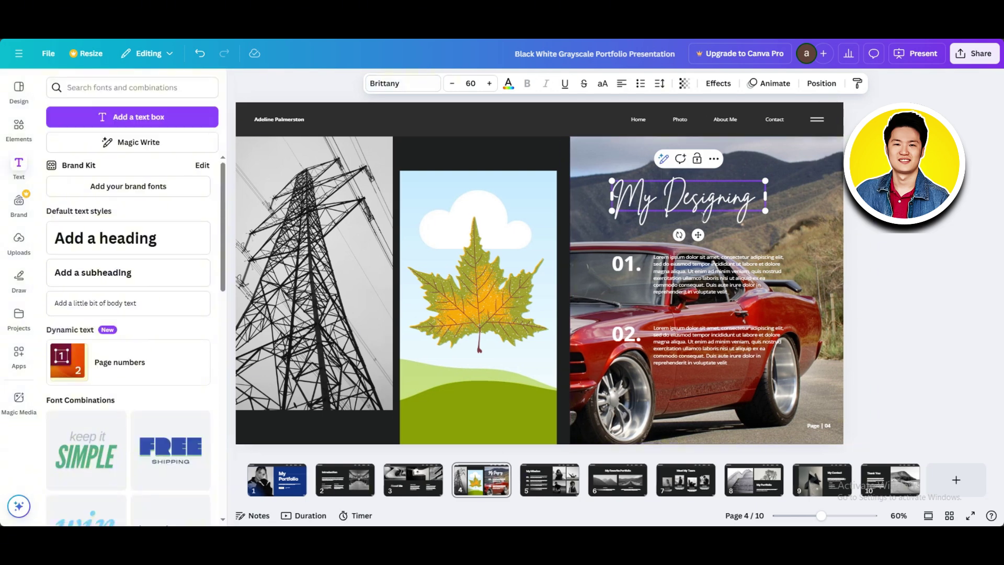
# Set the font of the two paragraphs beside 01. and 02. on page 4 to Anton
pyautogui.click(714, 271)
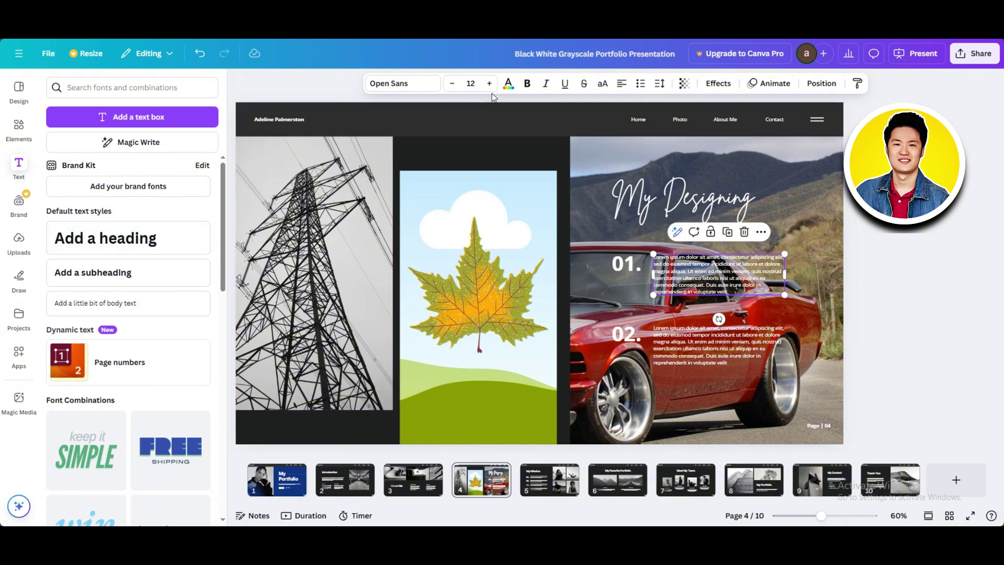
pyautogui.click(424, 90)
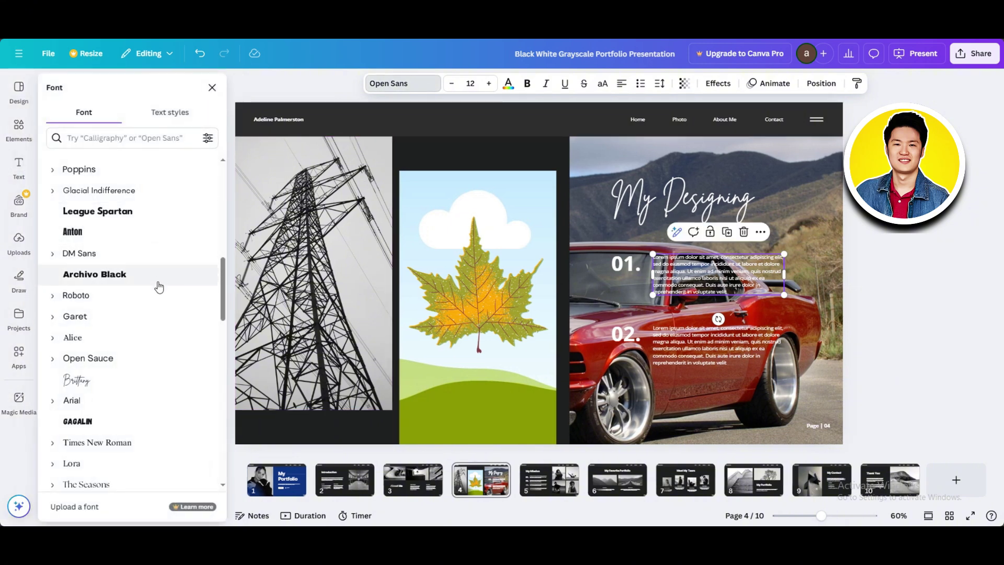
pyautogui.click(124, 233)
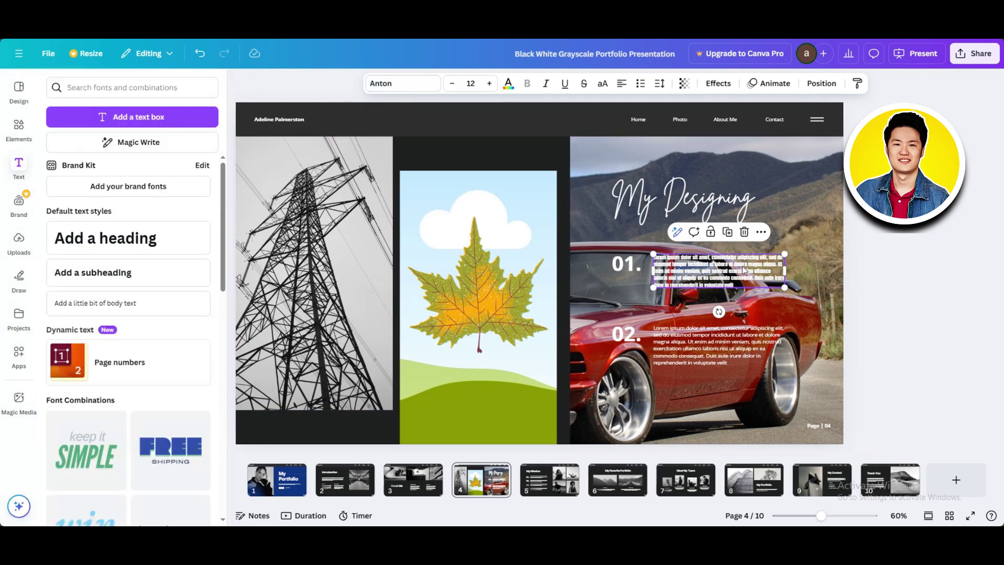
pyautogui.click(721, 349)
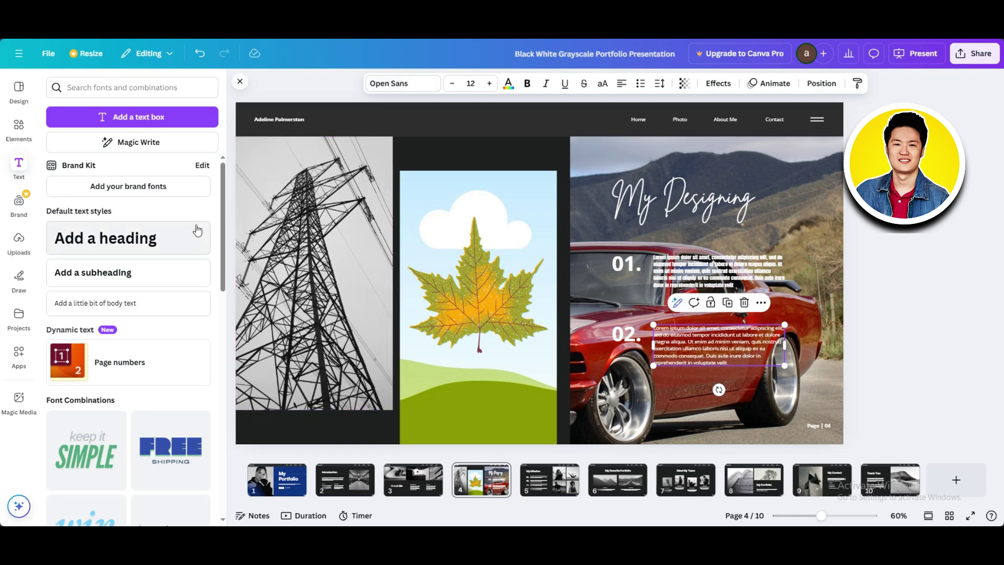
pyautogui.click(387, 84)
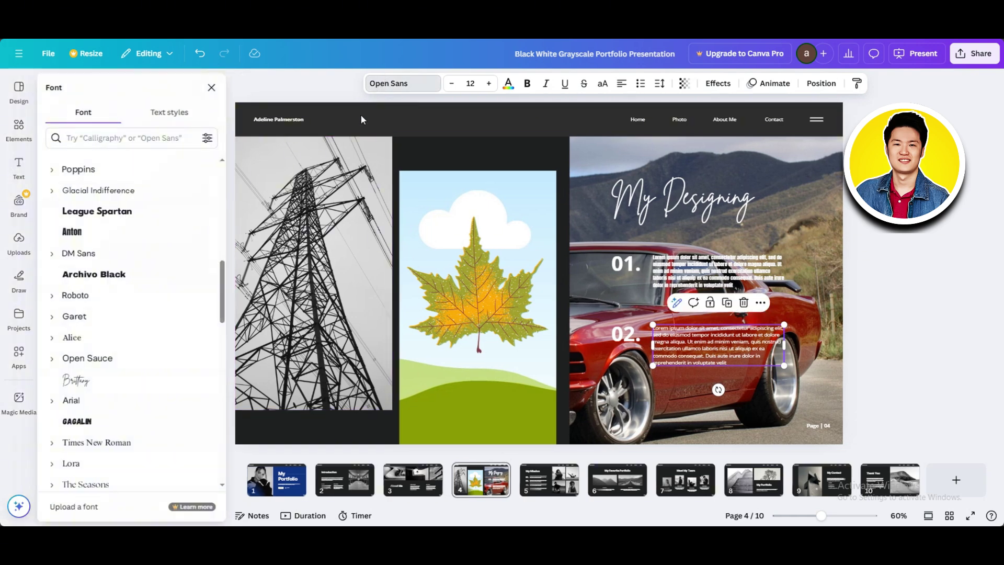
pyautogui.click(135, 233)
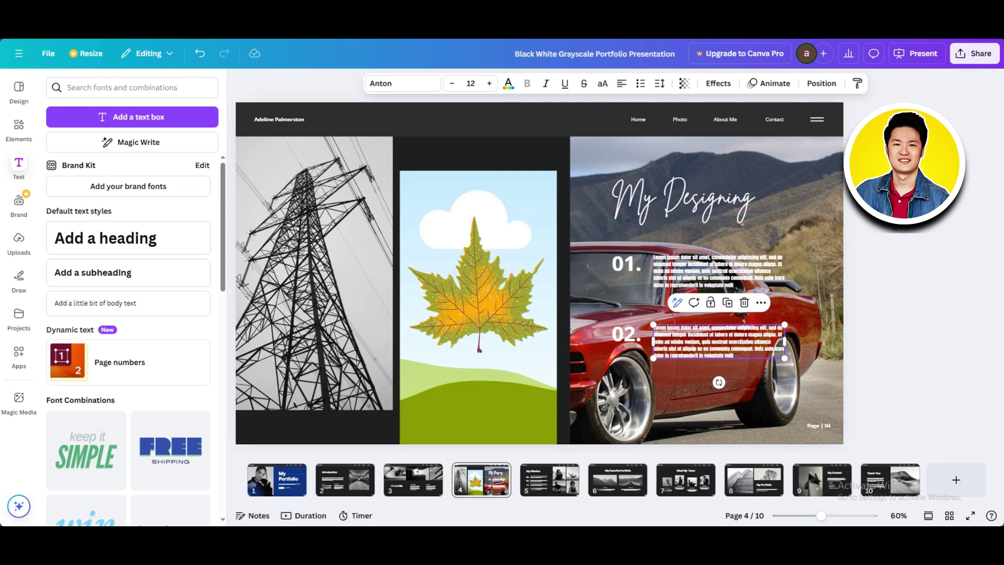
pyautogui.press('Escape')
# Set the background of page 5, My Mission, to a custom dark blue, #0D1C49
pyautogui.scroll(-2, 791, 237)
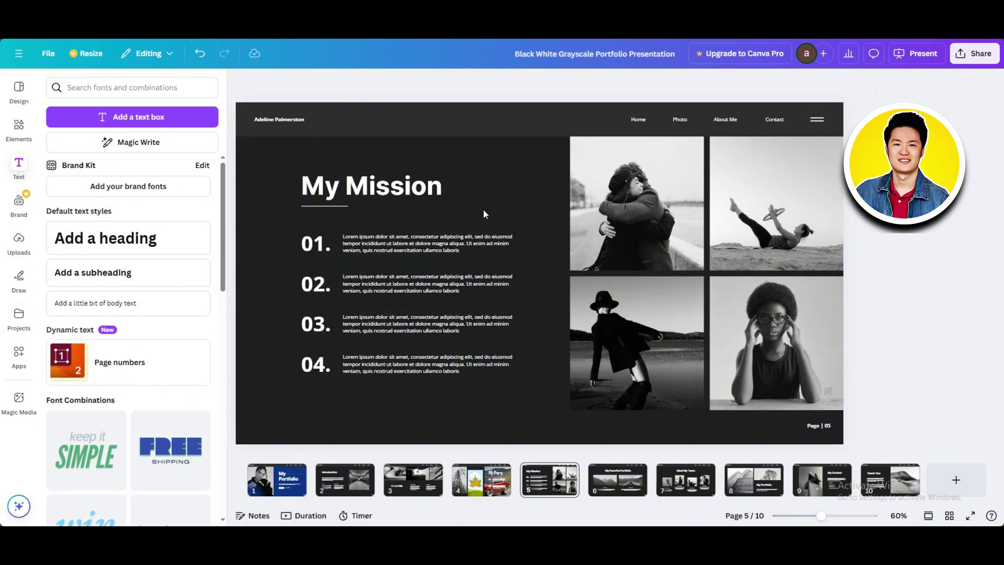
pyautogui.click(504, 184)
pyautogui.click(541, 84)
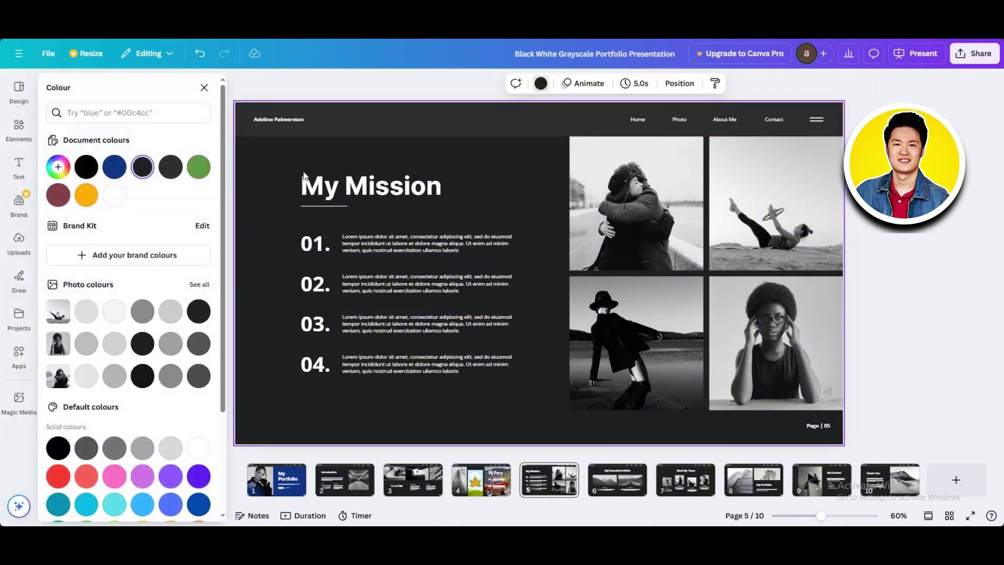
pyautogui.click(56, 169)
pyautogui.moveTo(132, 283); pyautogui.dragTo(176, 259)
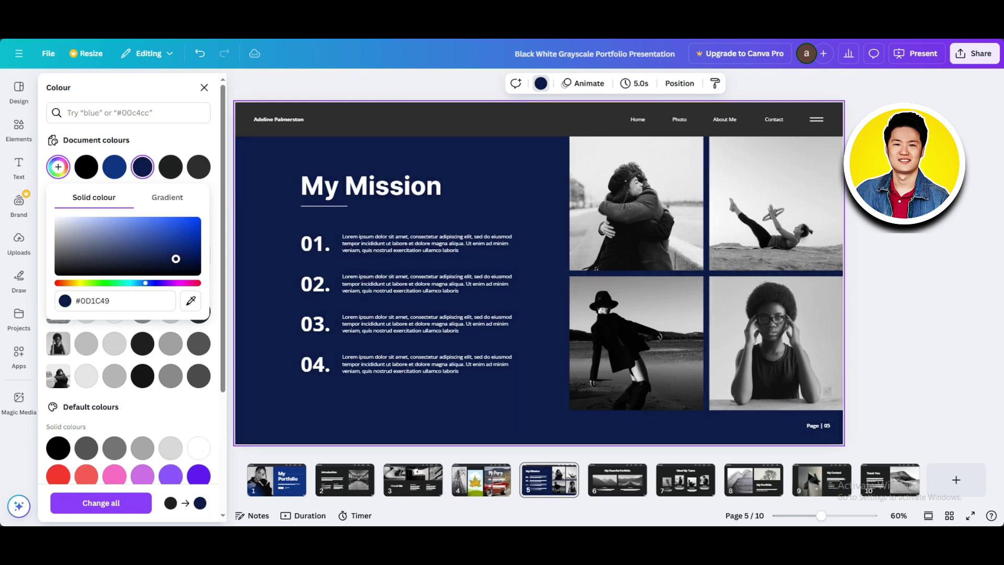
pyautogui.click(904, 253)
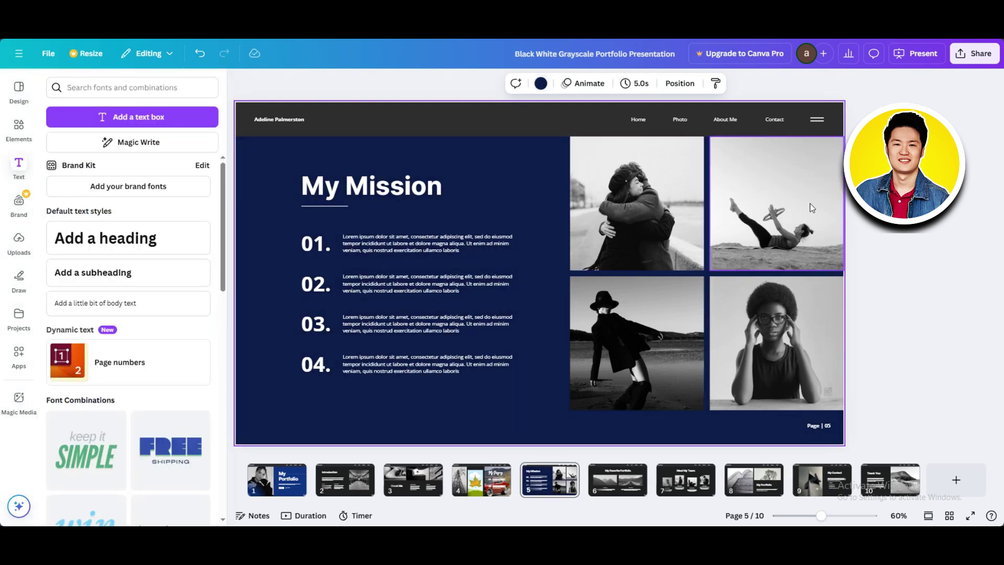
# Try the Belvedere filter on page 5's photo of the hugging couple, then apply the Luna filter instead
pyautogui.click(670, 226)
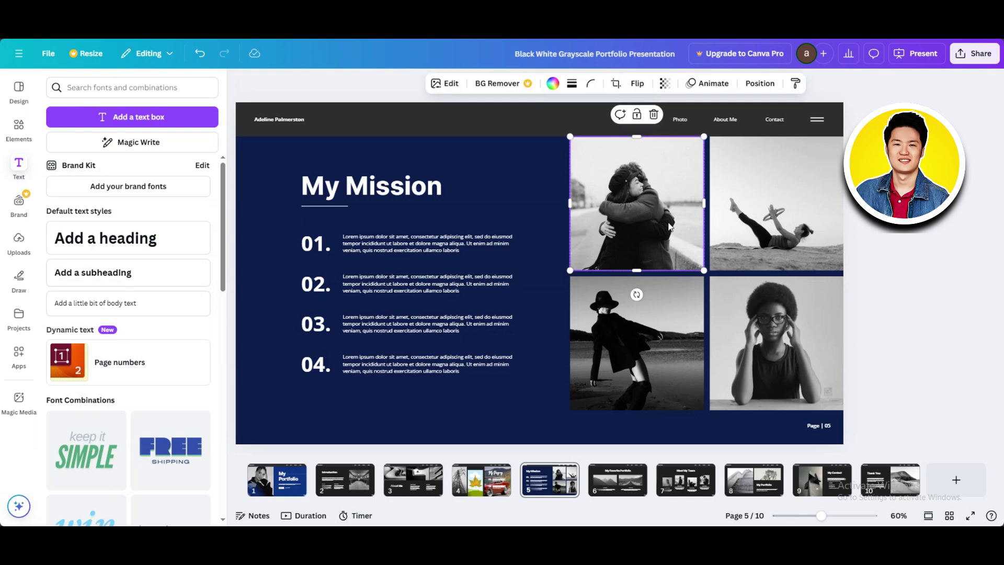
pyautogui.click(449, 83)
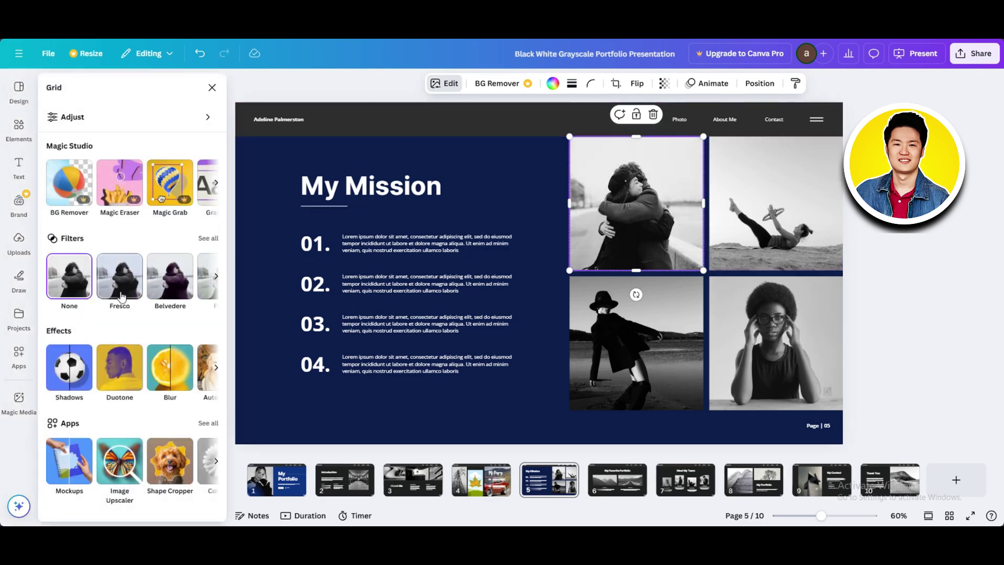
pyautogui.click(137, 291)
pyautogui.click(161, 288)
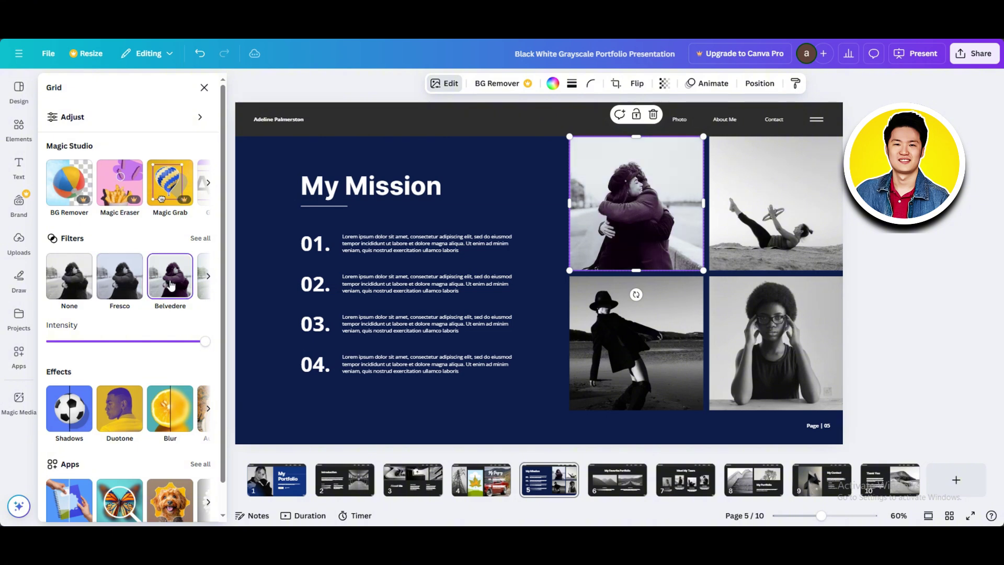
pyautogui.click(209, 278)
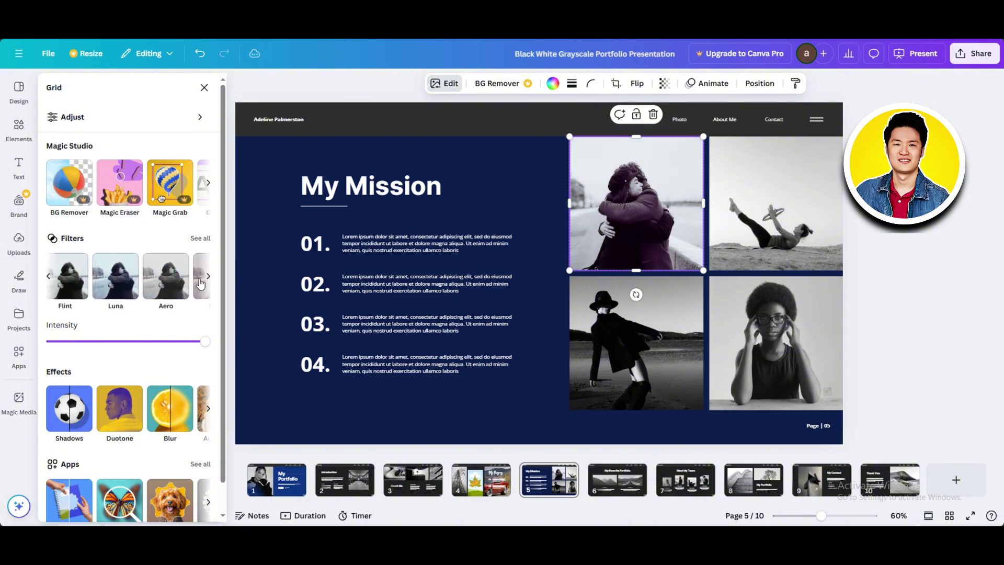
pyautogui.click(121, 283)
# Try the Page lift shadow on the hugging couple photo, then give it the Drop shadow
pyautogui.scroll(-1, 141, 309)
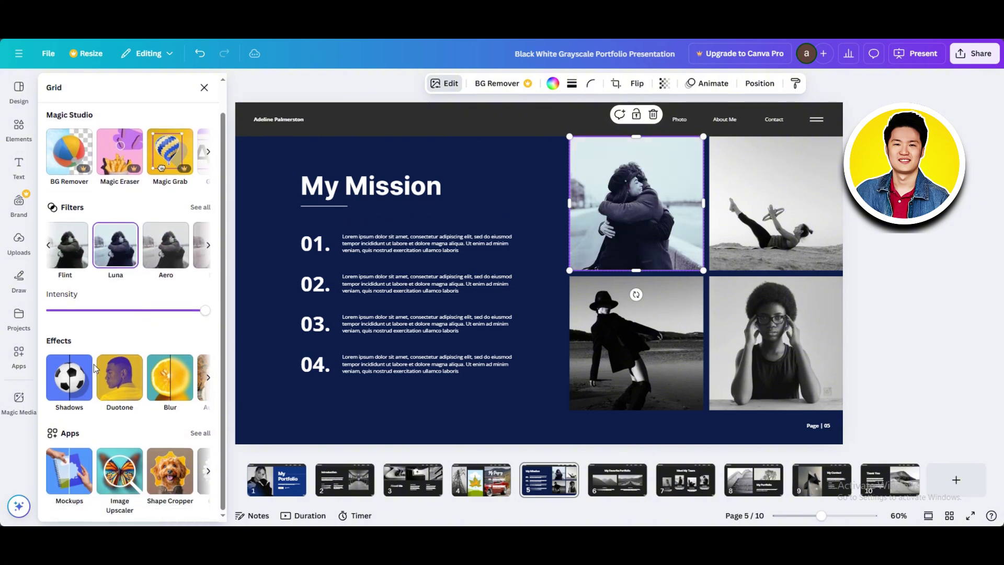
pyautogui.click(75, 380)
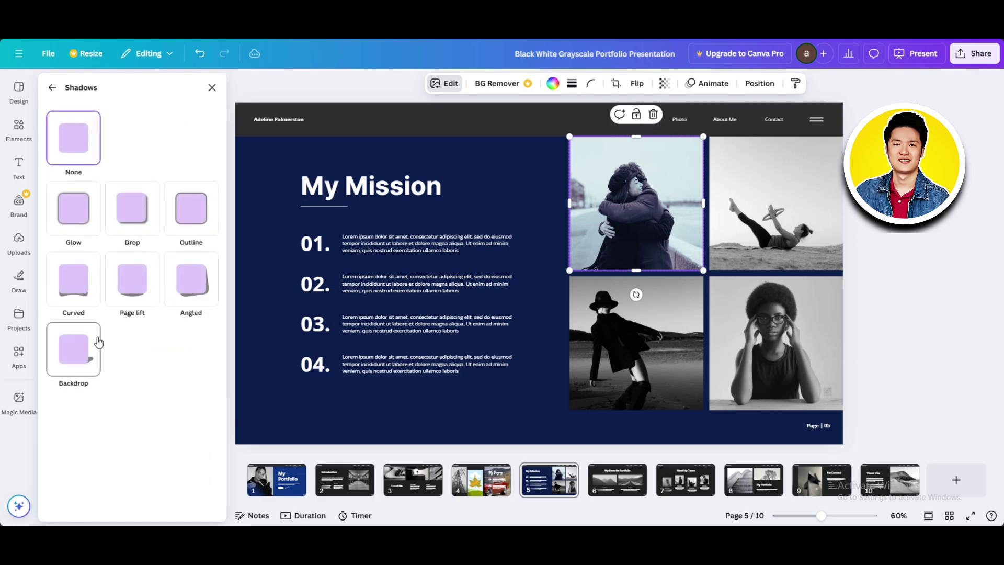
pyautogui.click(128, 293)
pyautogui.click(80, 214)
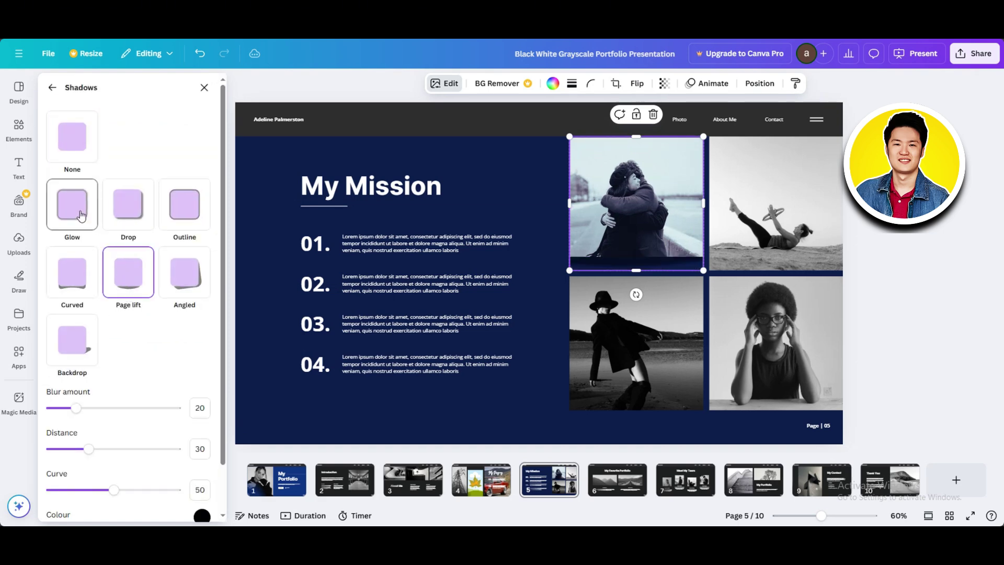
pyautogui.click(136, 210)
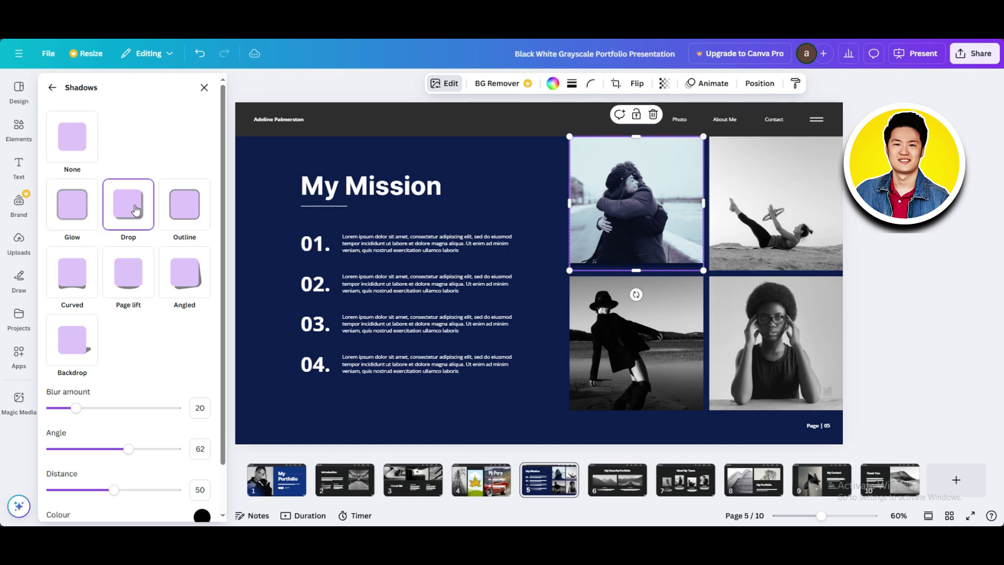
# Try the Outline shadow on page 5's hugging couple photo, then return it to the Drop shadow
pyautogui.click(181, 213)
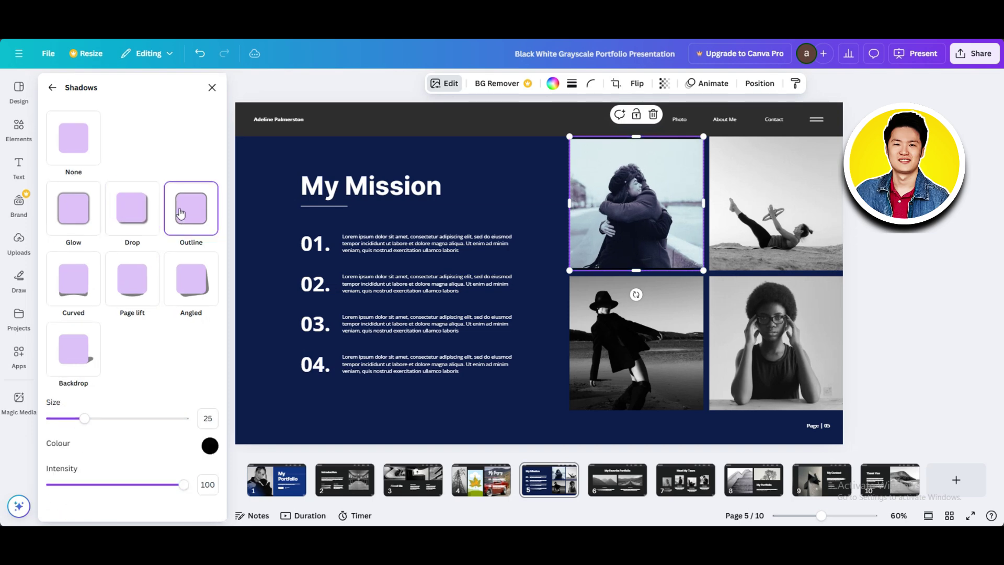
pyautogui.click(131, 216)
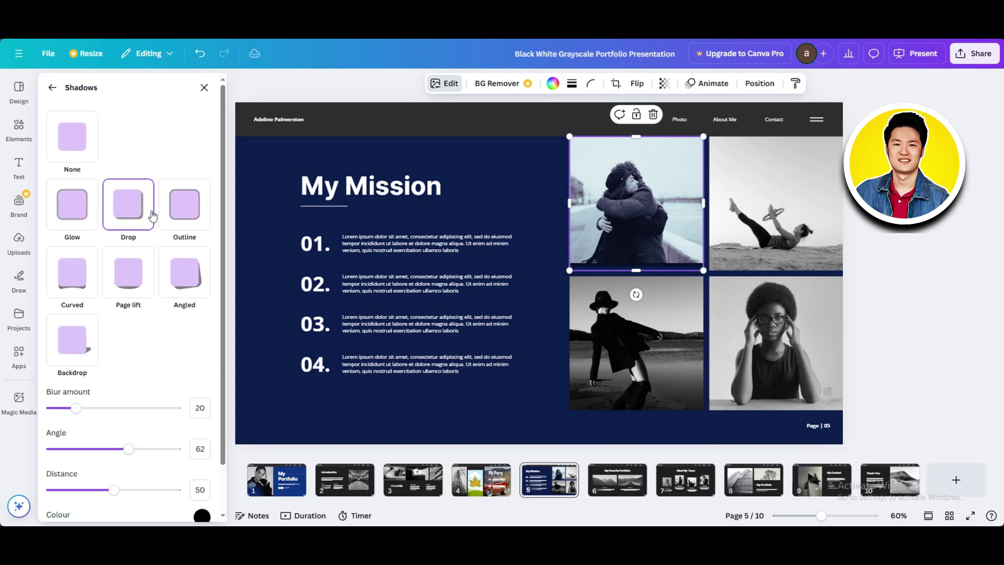
pyautogui.click(539, 334)
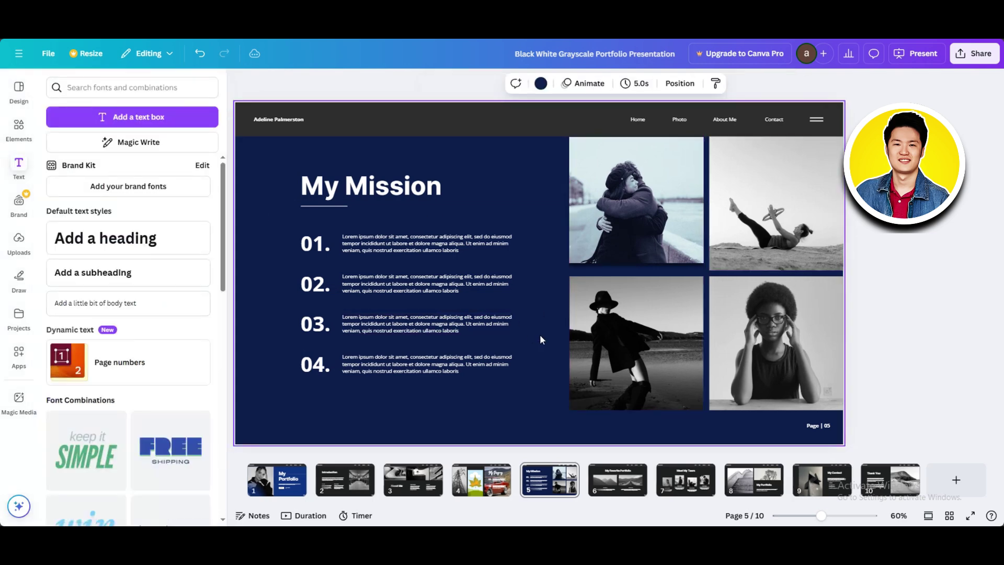
# Move the hugging couple photo slightly down so a narrow gap separates it from the header bar
pyautogui.click(651, 215)
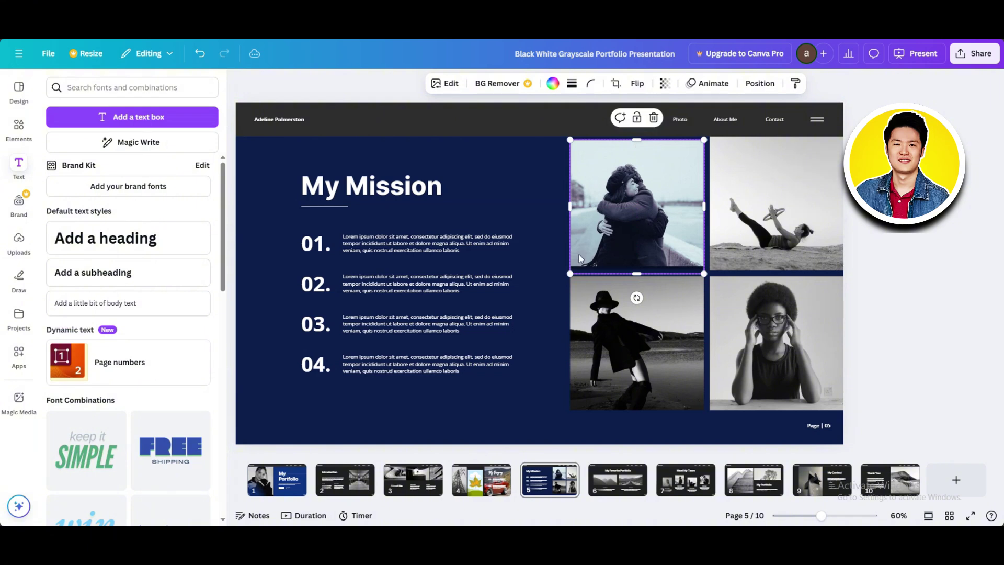
pyautogui.click(554, 258)
pyautogui.click(642, 218)
pyautogui.click(560, 258)
# Give the photo of the person in the black hat on page 5 the Drop shadow
pyautogui.click(647, 318)
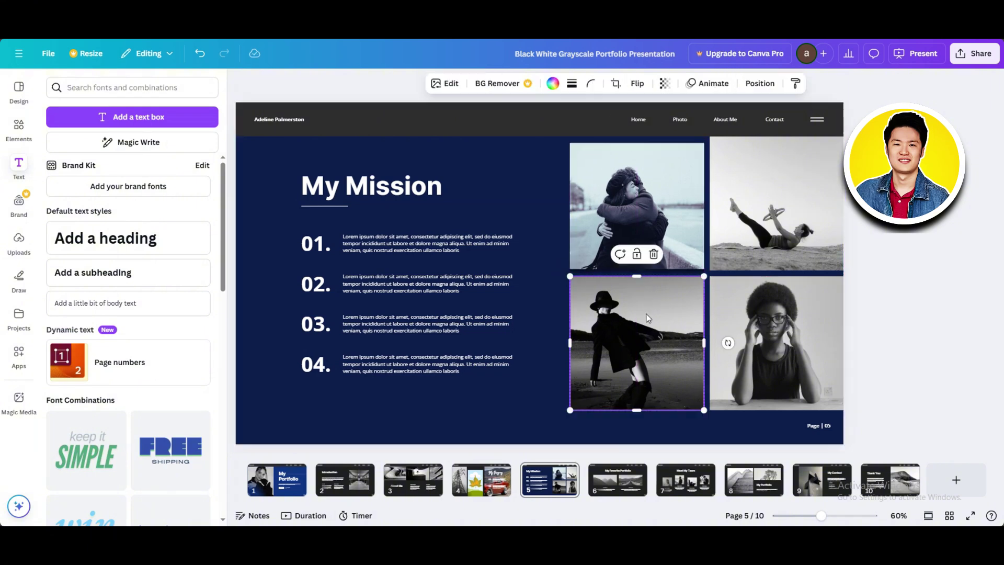
pyautogui.click(441, 83)
pyautogui.click(70, 364)
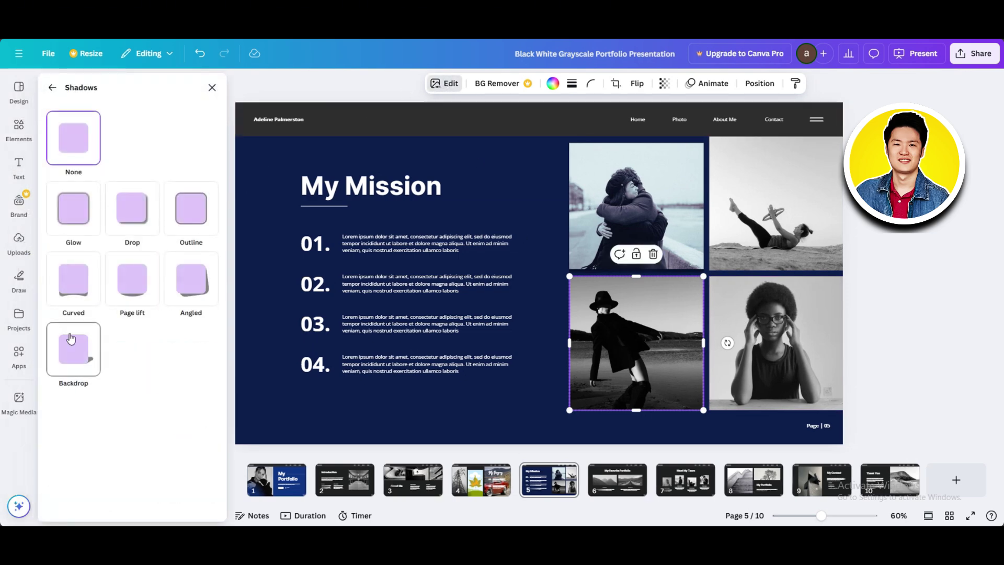
pyautogui.click(129, 208)
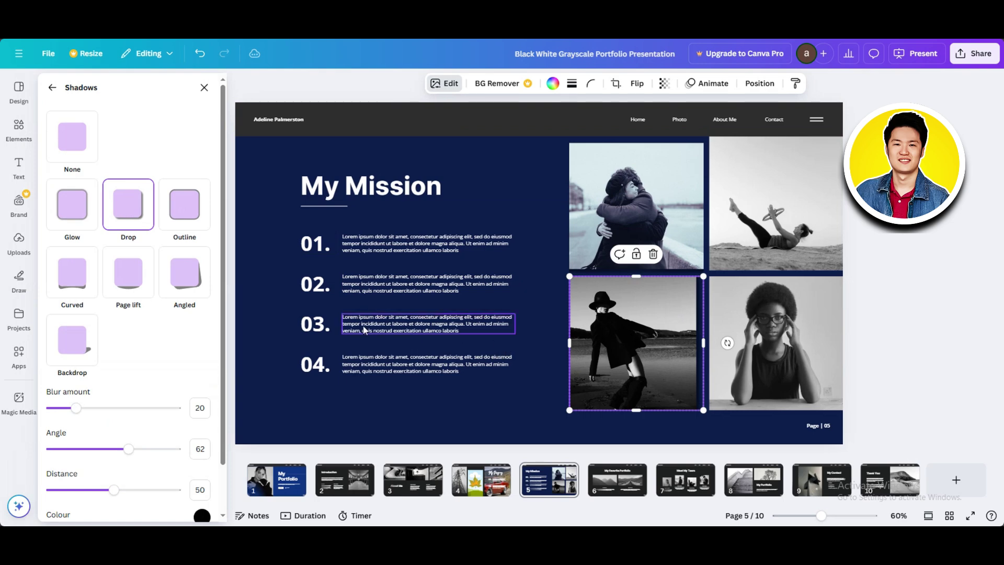
pyautogui.click(535, 402)
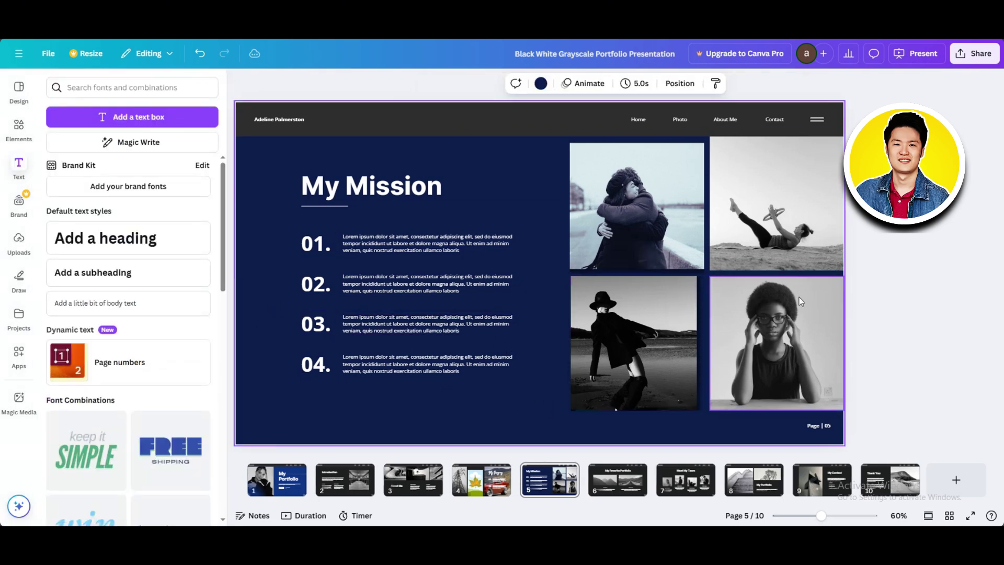
# Widen the photo of the person in the hat slightly towards the neighbouring portrait
pyautogui.click(614, 328)
pyautogui.moveTo(615, 329); pyautogui.dragTo(615, 333)
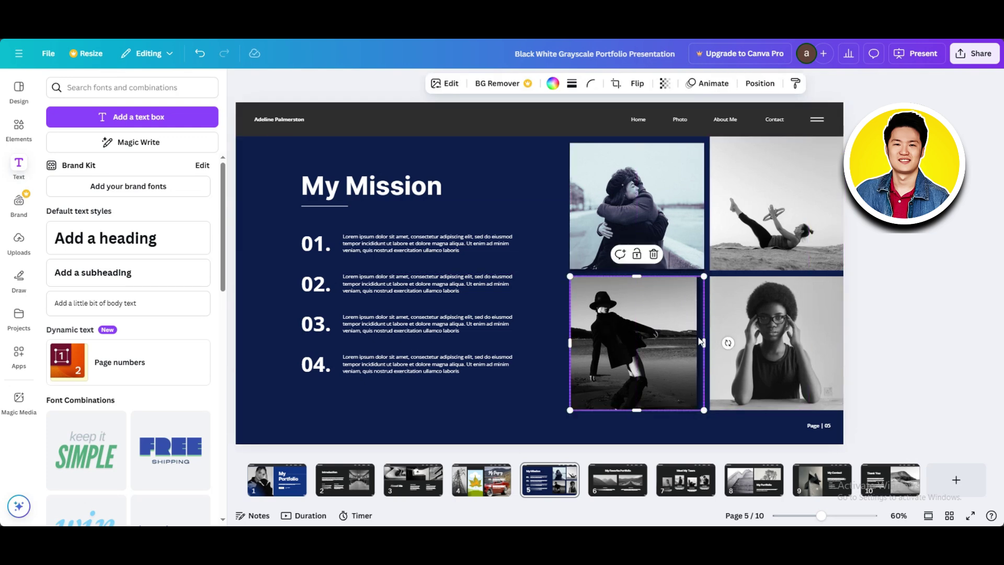
pyautogui.moveTo(705, 342); pyautogui.dragTo(710, 344)
pyautogui.moveTo(710, 344); pyautogui.dragTo(710, 344)
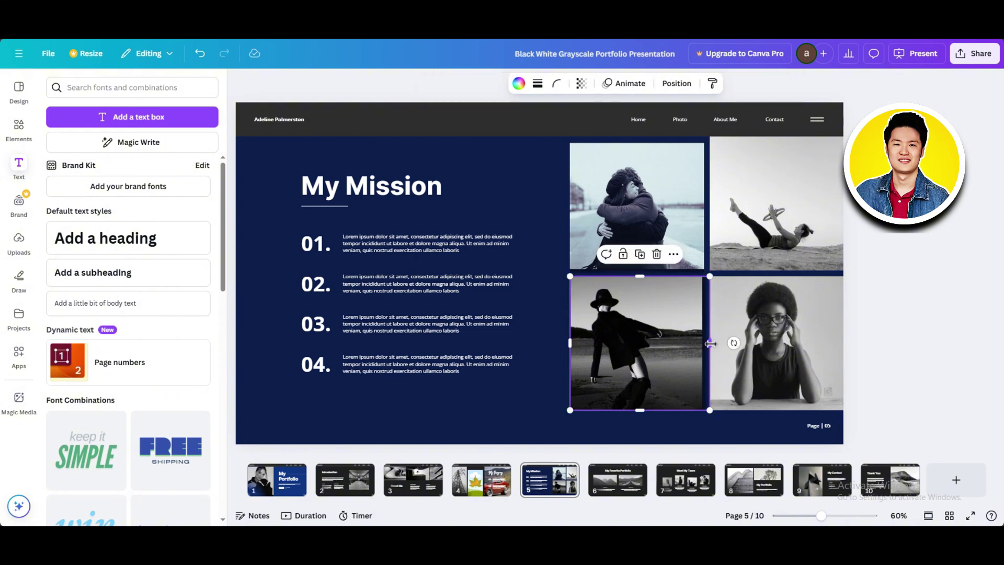
pyautogui.click(545, 353)
# Apply the Drop shadow to the photo of the woman exercising on the beach on page 5
pyautogui.click(788, 340)
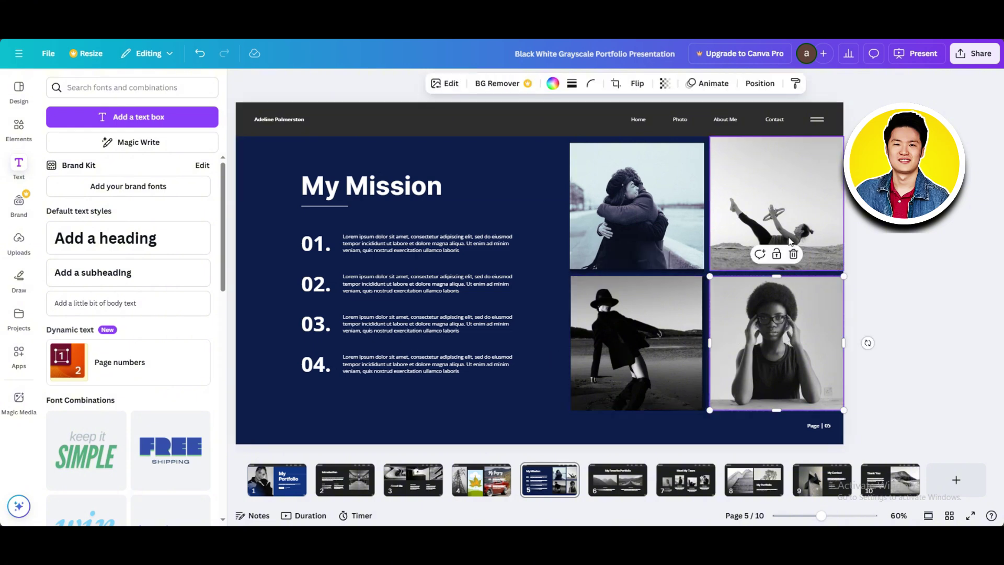
pyautogui.keyDown('shift'); pyautogui.click(792, 204); pyautogui.keyUp('shift')
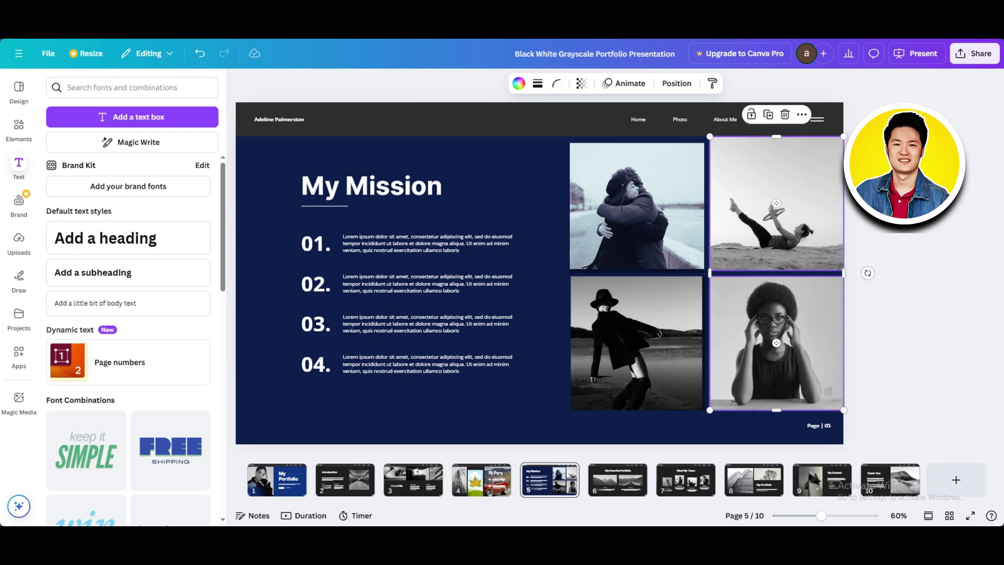
pyautogui.click(776, 204)
pyautogui.click(443, 83)
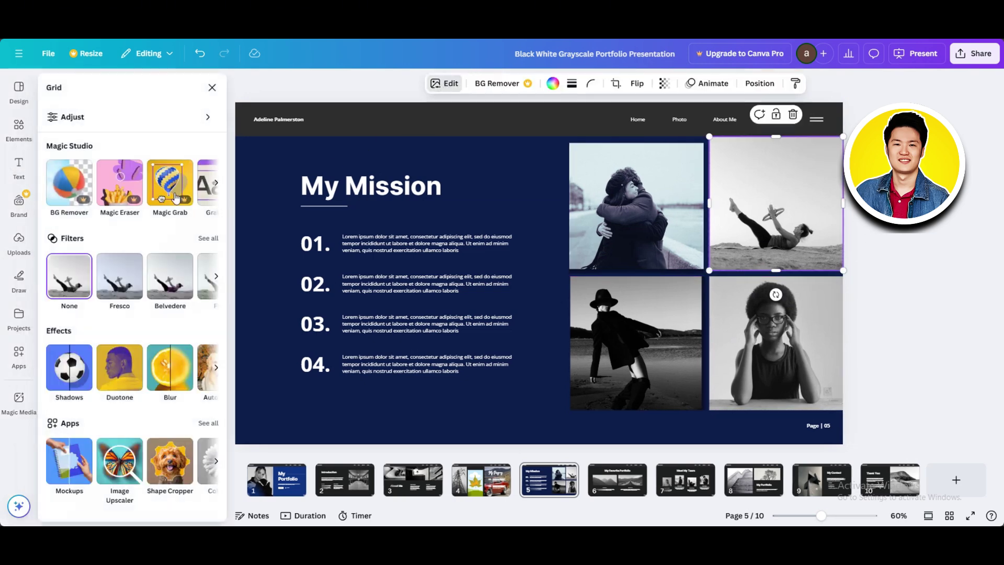
pyautogui.click(69, 368)
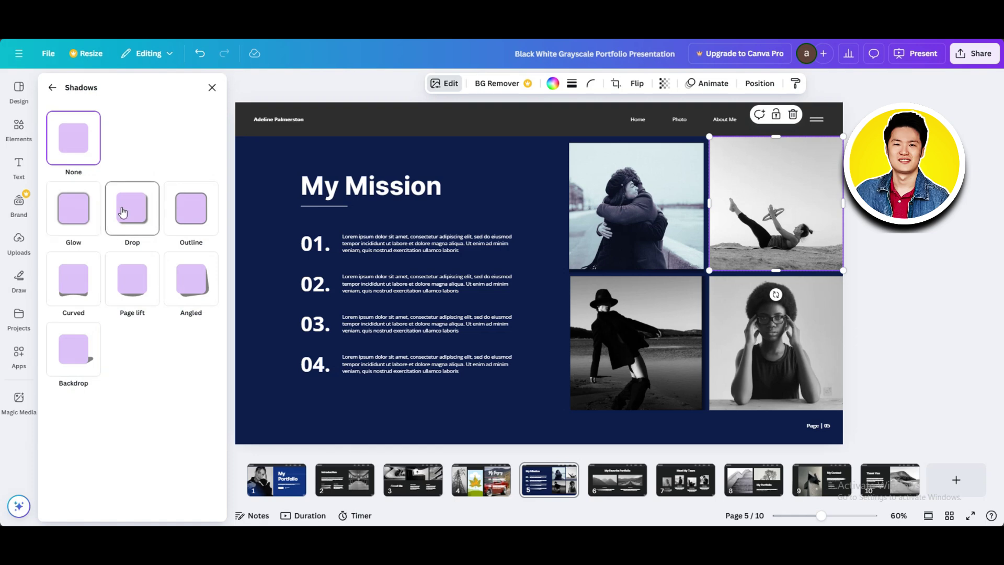
pyautogui.click(123, 212)
pyautogui.click(861, 391)
# Apply the Drop shadow to the portrait of the seated person touching their glasses on page 5
pyautogui.click(816, 324)
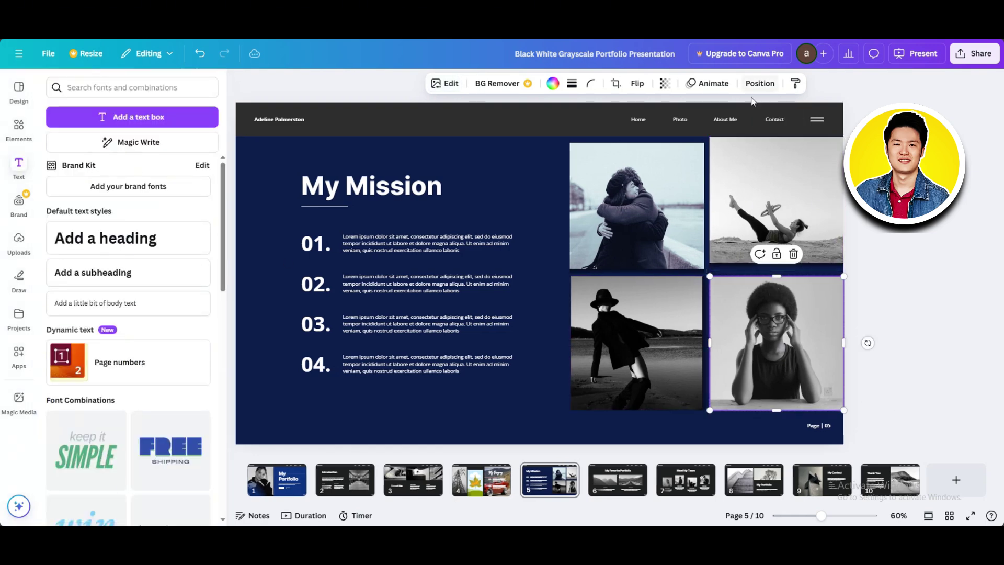
pyautogui.click(444, 83)
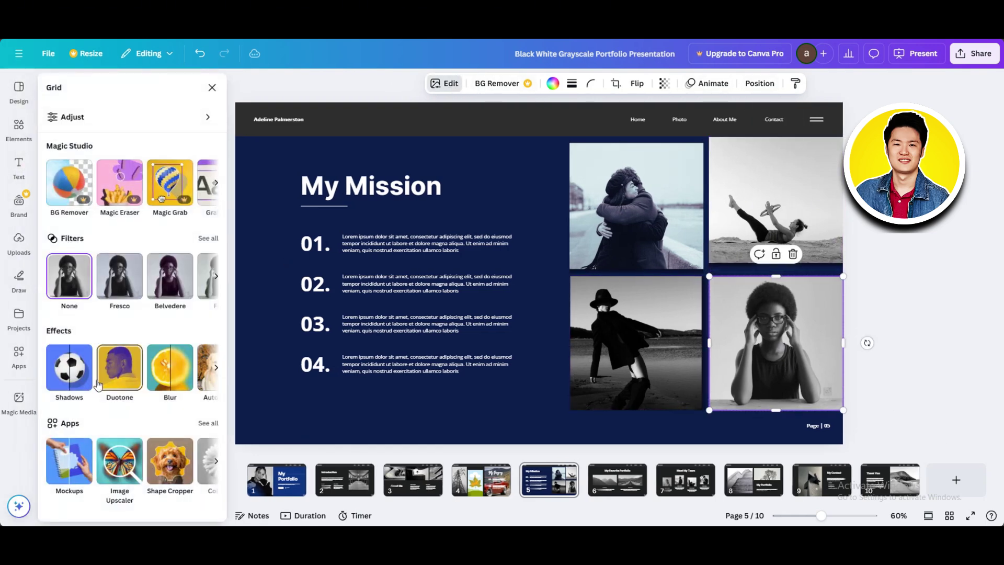
pyautogui.click(69, 367)
pyautogui.click(128, 204)
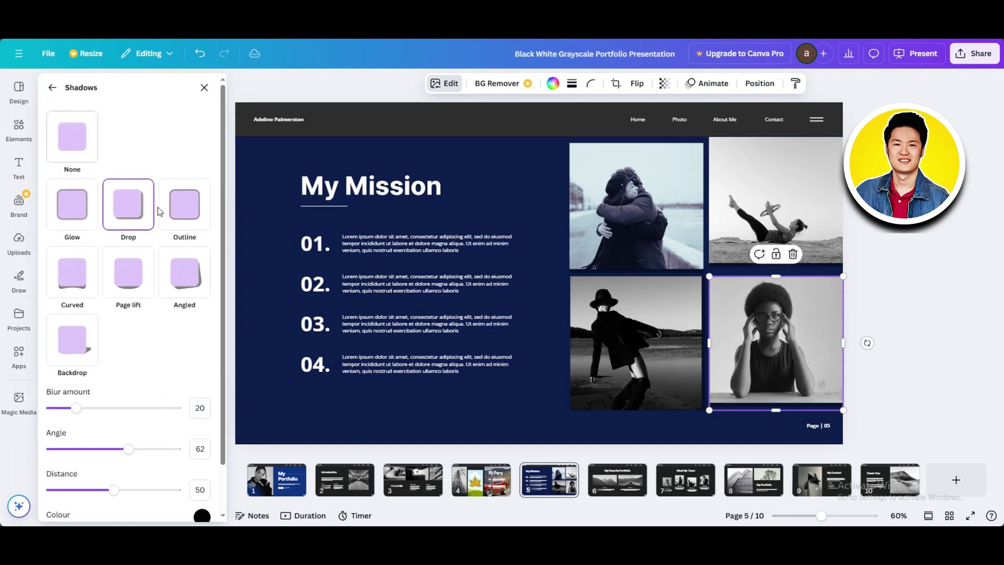
pyautogui.click(934, 330)
# Move the beach exercise photo down level with the hugging couple photo, and extend the seated portrait slightly downwards
pyautogui.click(764, 225)
pyautogui.moveTo(764, 225); pyautogui.dragTo(768, 216)
pyautogui.click(777, 333)
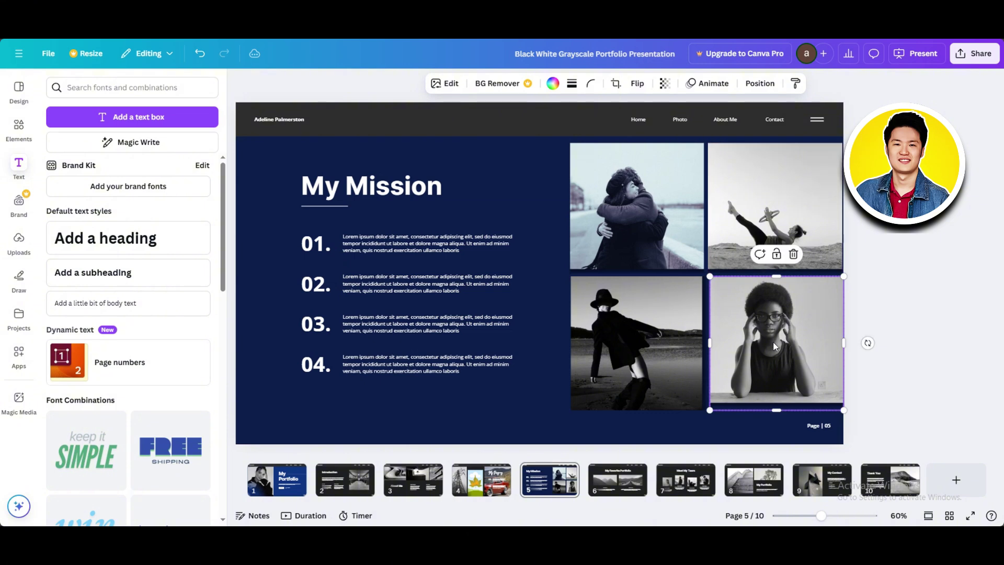
pyautogui.moveTo(774, 346); pyautogui.dragTo(781, 410)
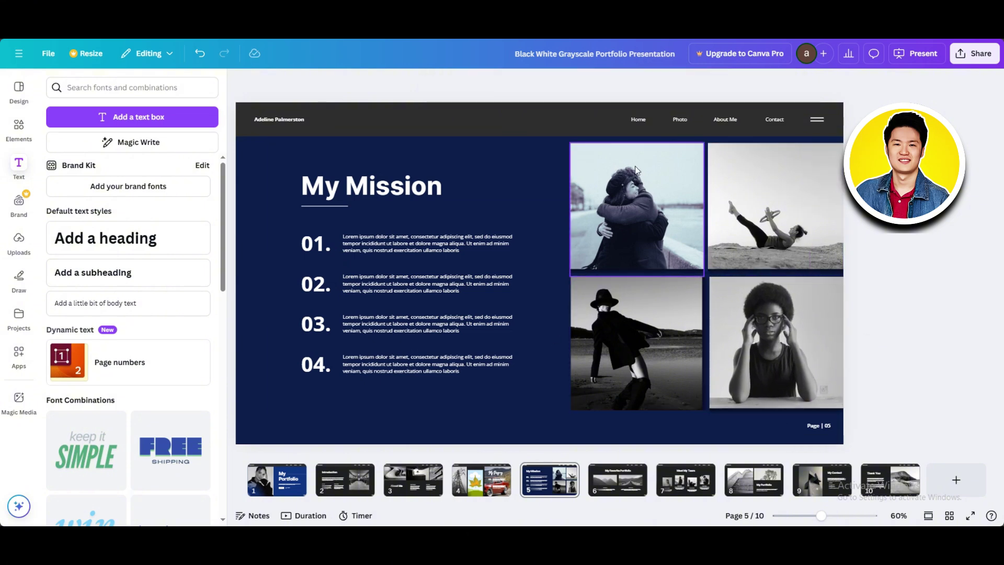
# Try white on page 5's header bar, then colour it black
pyautogui.click(559, 127)
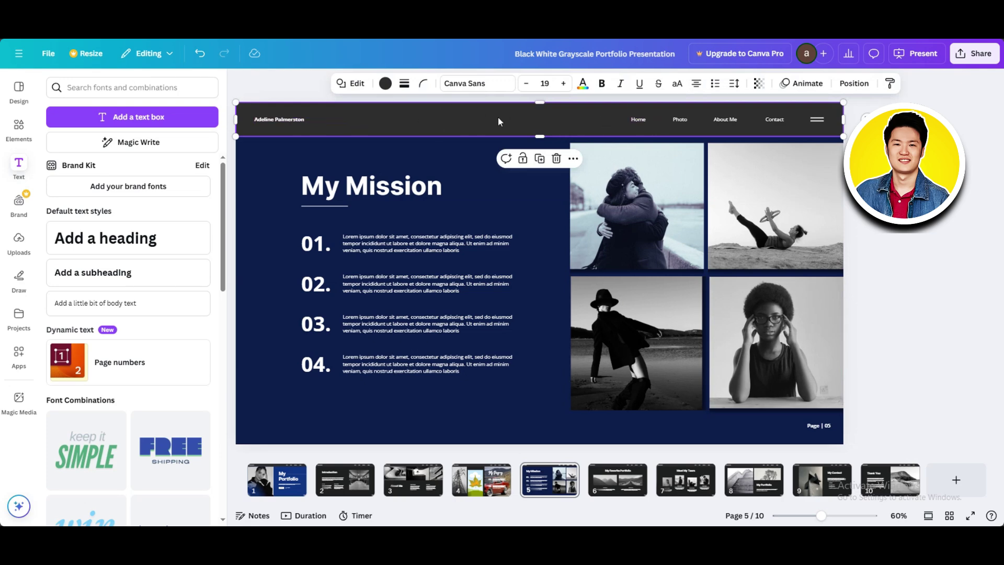
pyautogui.click(385, 83)
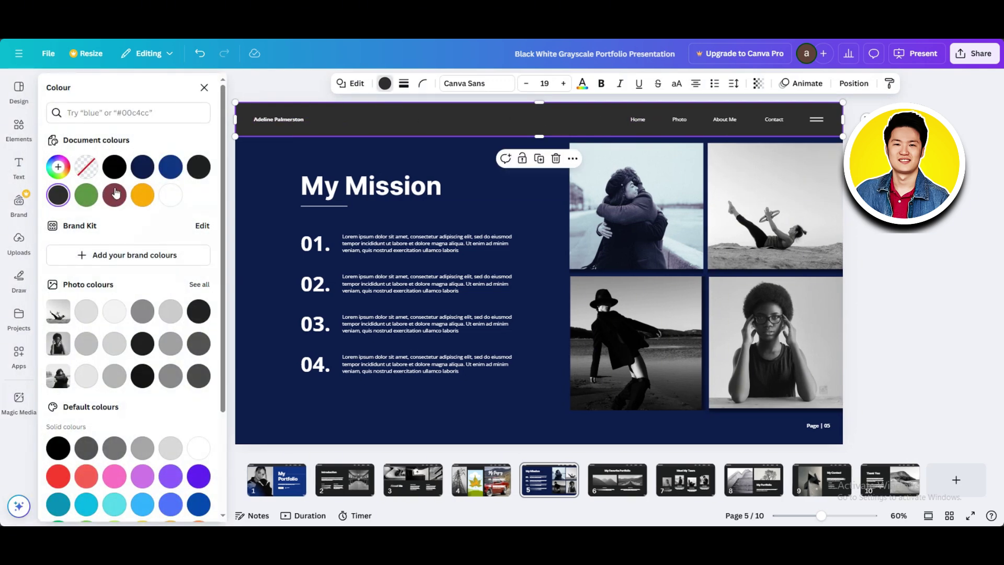
pyautogui.click(179, 194)
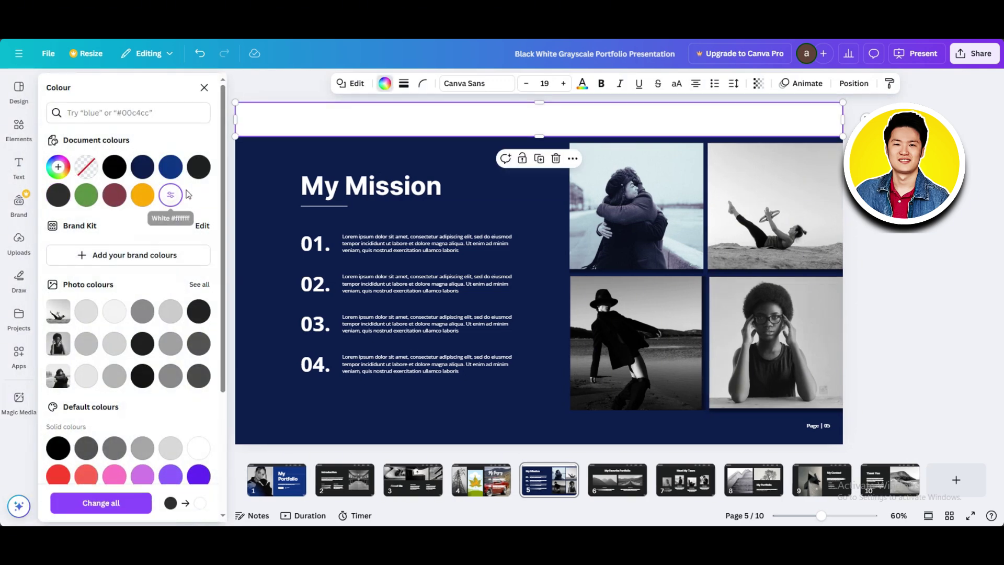
pyautogui.click(114, 166)
pyautogui.click(204, 88)
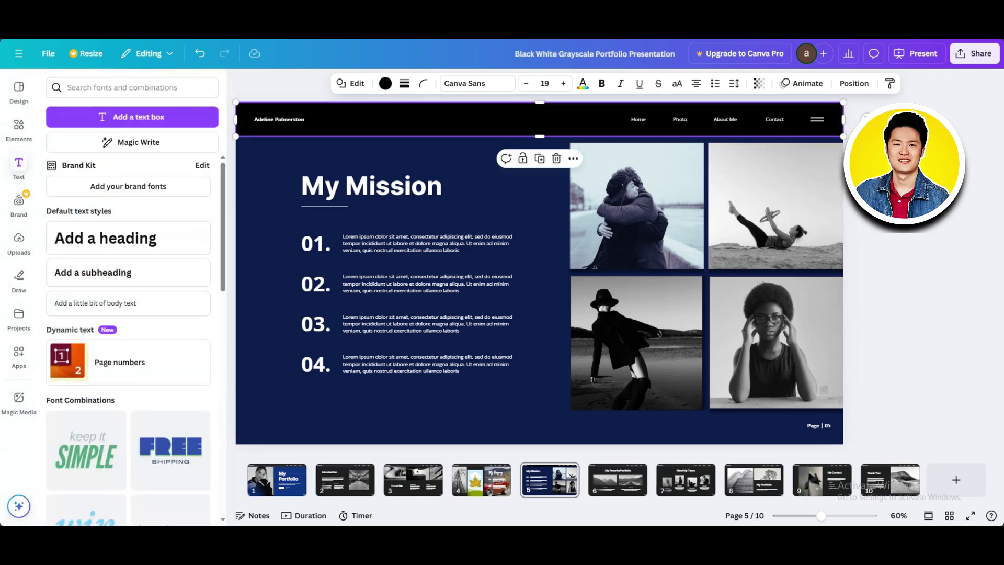
# Increase the font size of the name in page 5's header bar to 19
pyautogui.click(320, 150)
pyautogui.click(296, 120)
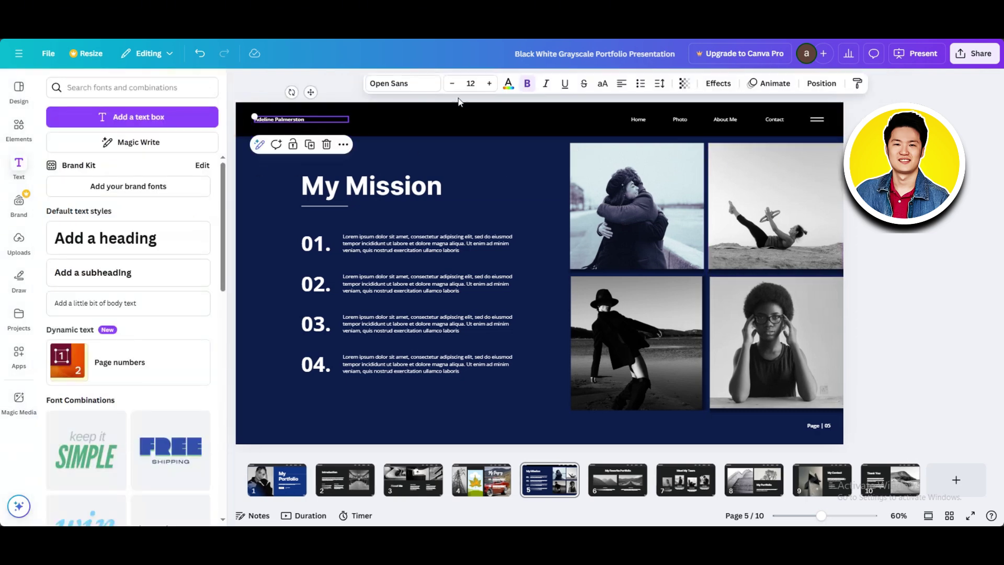
pyautogui.click(490, 83)
pyautogui.click(490, 84)
pyautogui.click(489, 83)
pyautogui.click(490, 83)
pyautogui.click(489, 83)
pyautogui.click(490, 83)
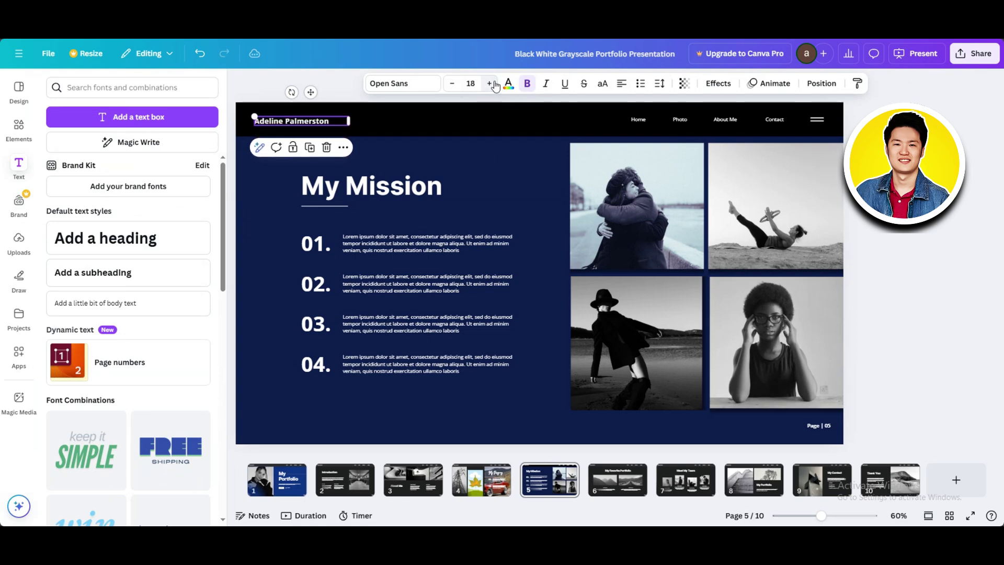
pyautogui.click(490, 83)
pyautogui.click(406, 222)
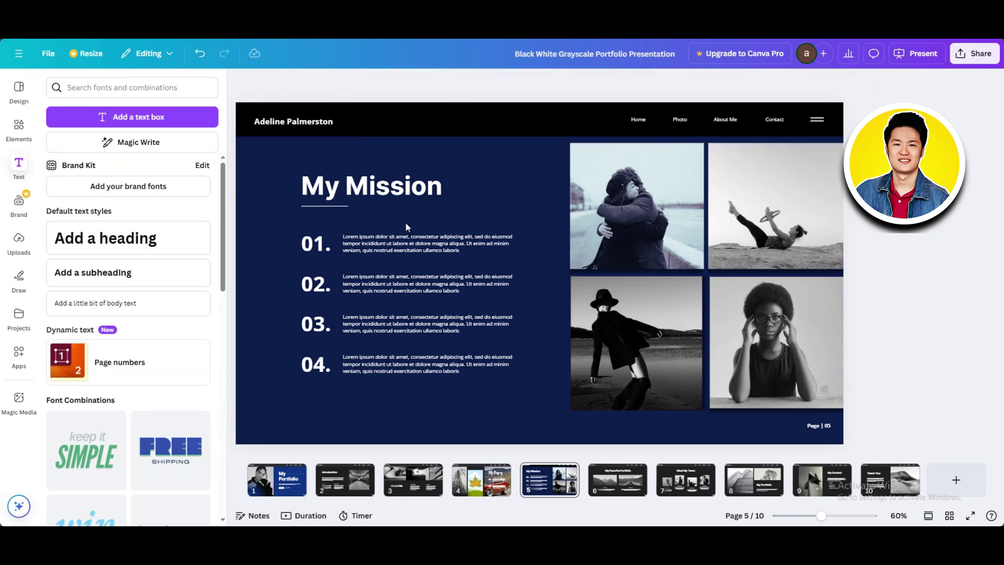
# Set the Home link in page 5's header to size 14 and underline both the Home and Photo links
pyautogui.click(637, 122)
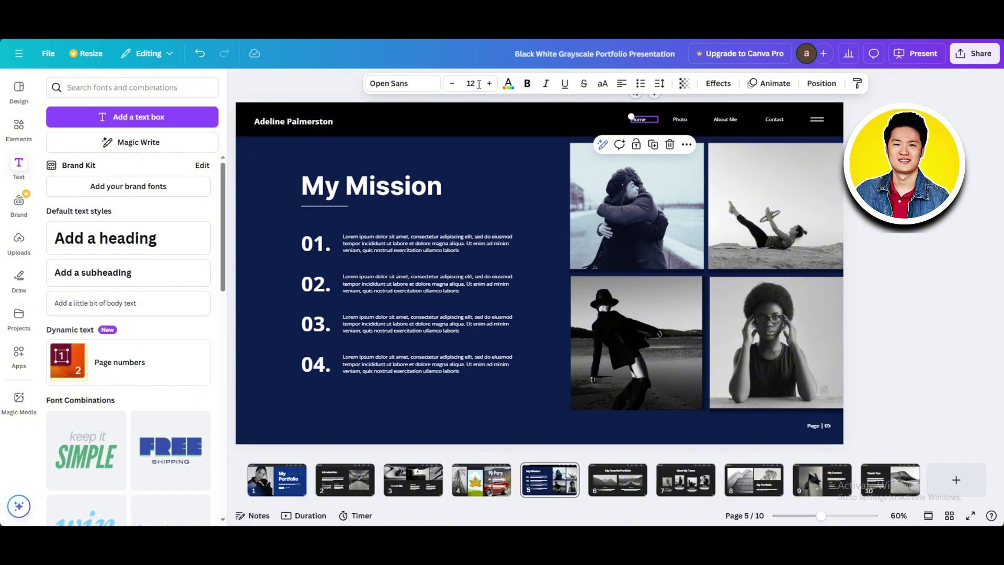
pyautogui.click(679, 121)
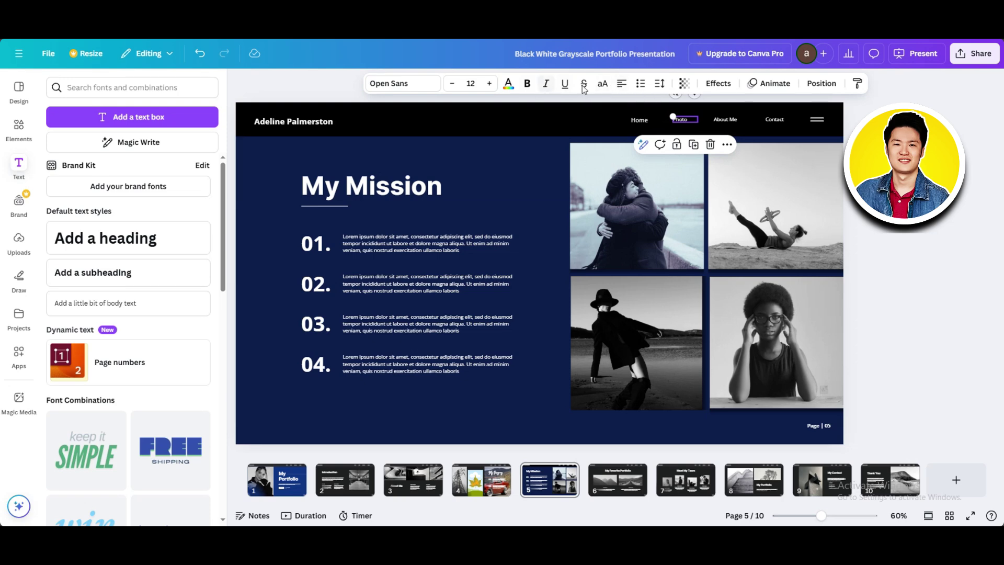
pyautogui.click(642, 121)
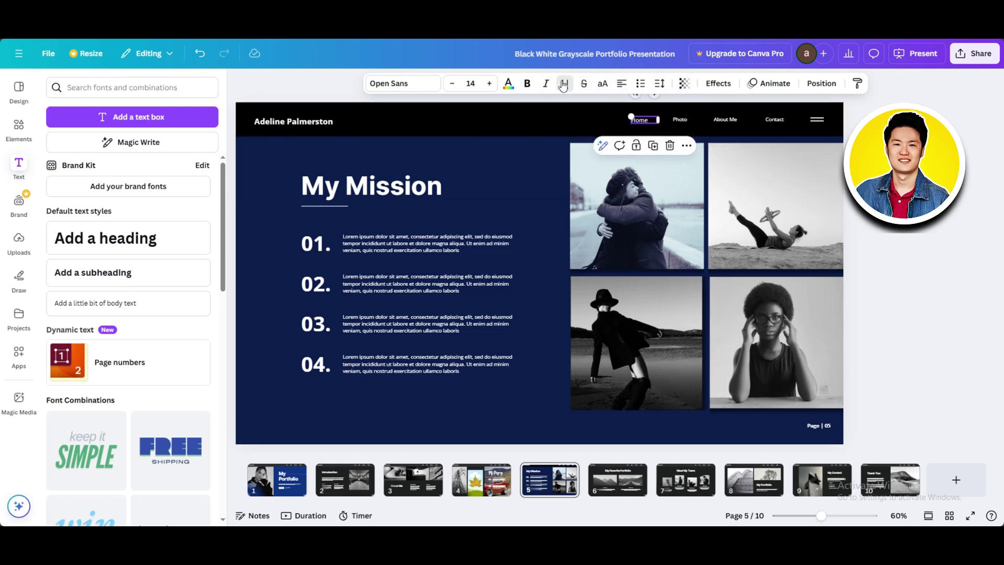
pyautogui.press('Escape')
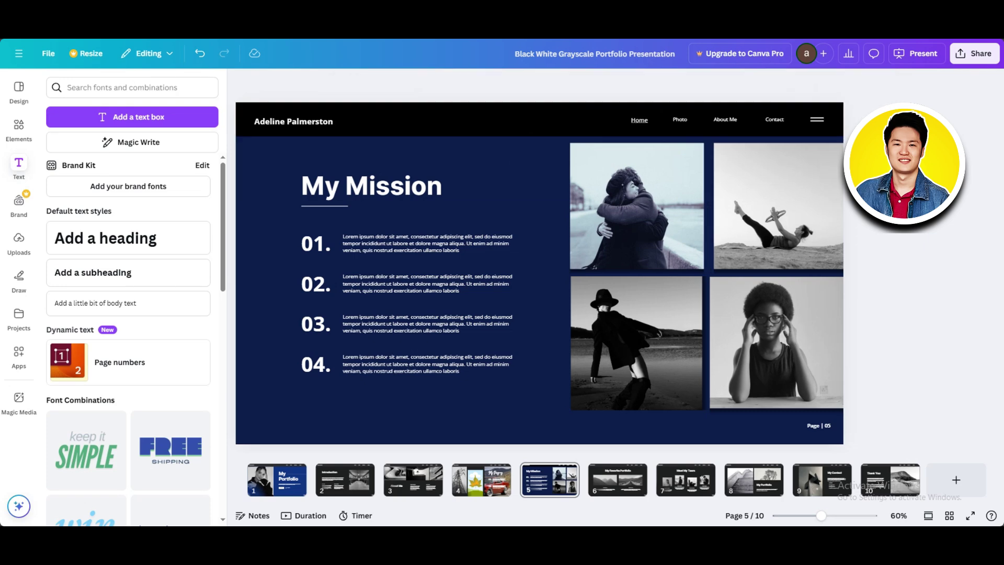
pyautogui.click(683, 122)
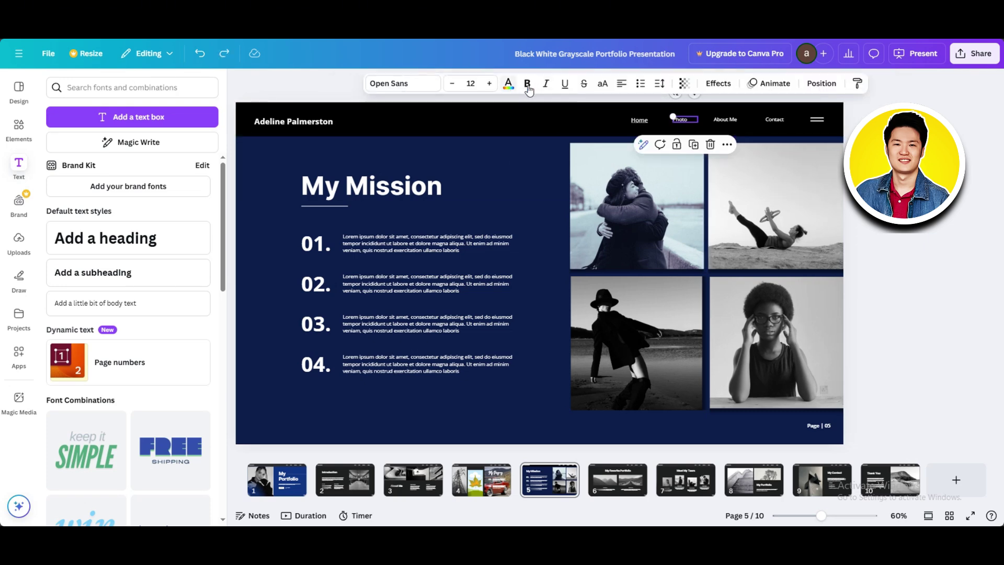
pyautogui.press('Escape')
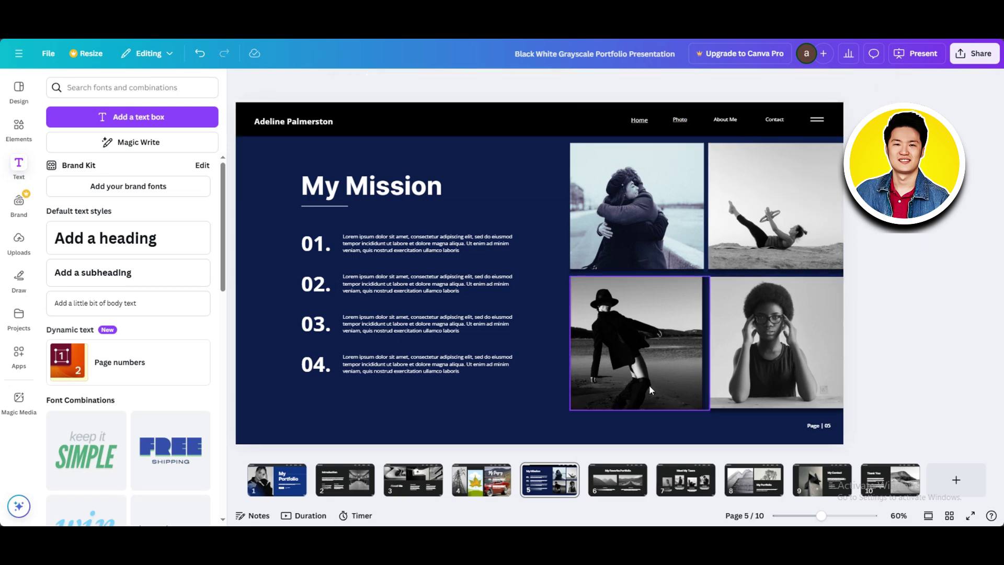
# Delete the My Favorite Portfolio heading from page 6
pyautogui.rightClick(636, 476)
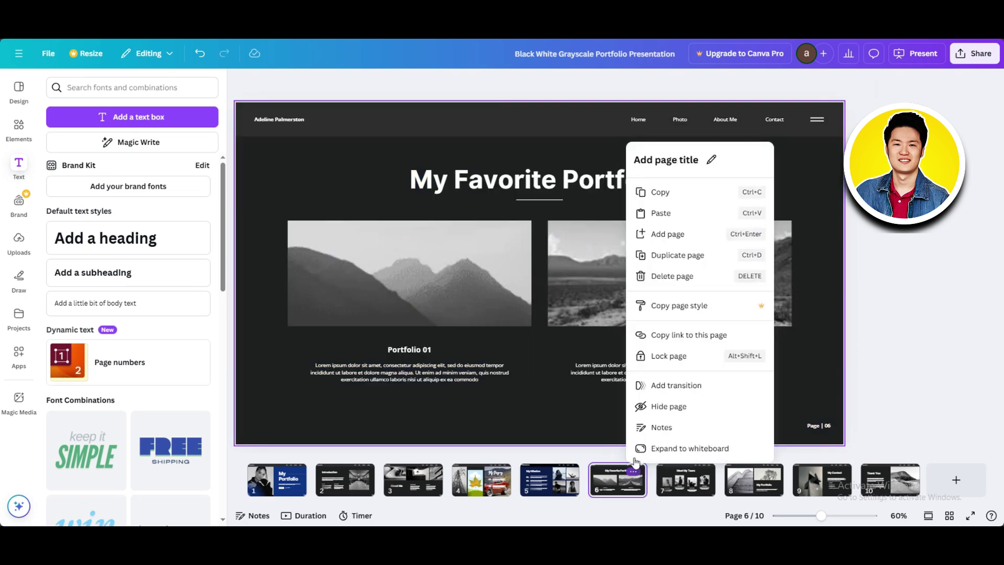
pyautogui.click(845, 268)
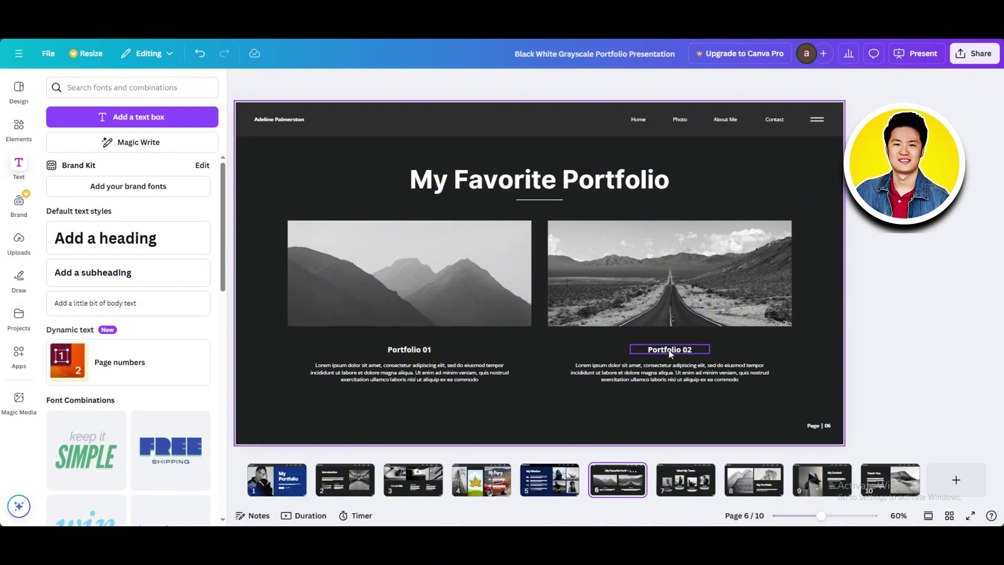
pyautogui.click(421, 263)
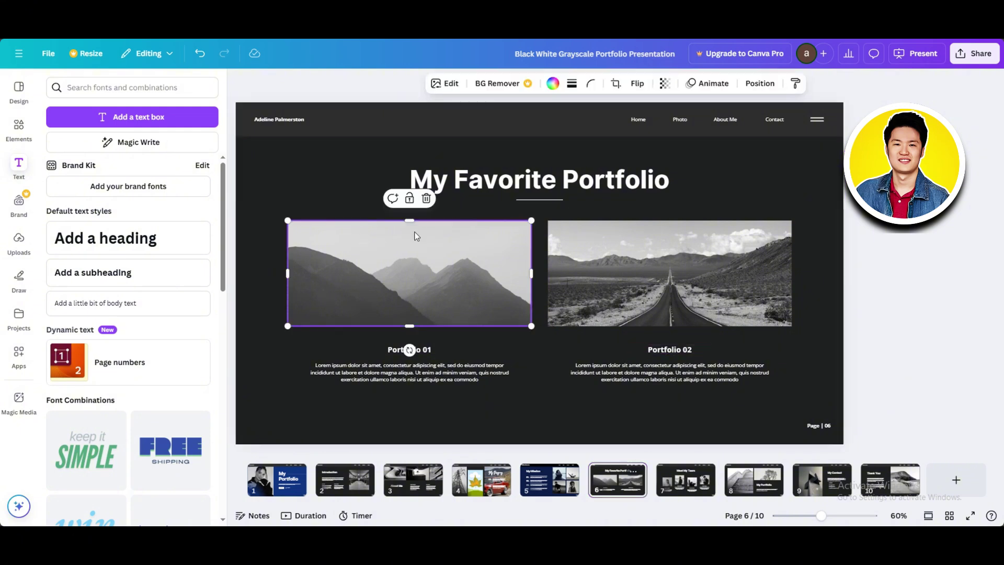
pyautogui.click(569, 174)
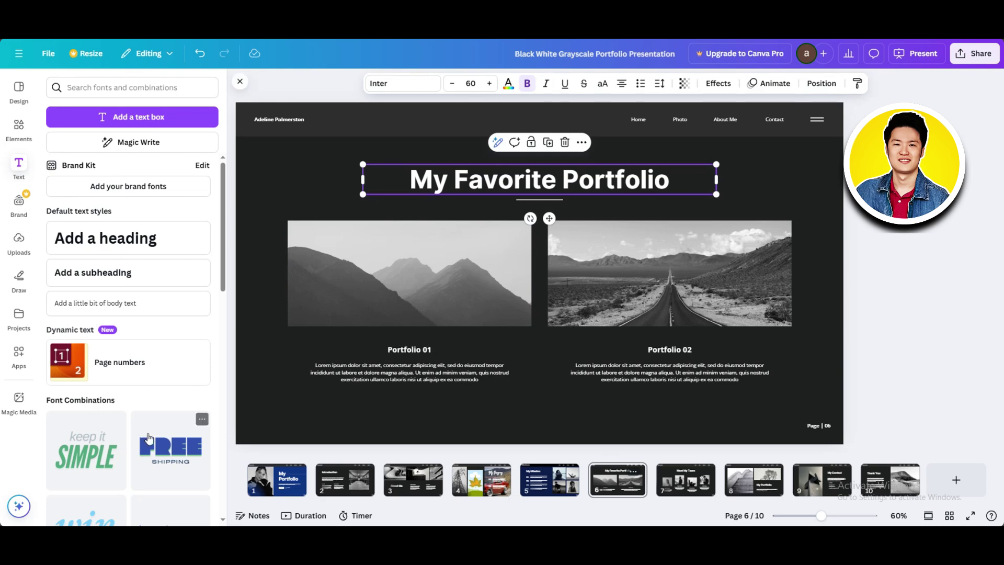
pyautogui.moveTo(170, 447); pyautogui.dragTo(68, 363)
pyautogui.press('Delete')
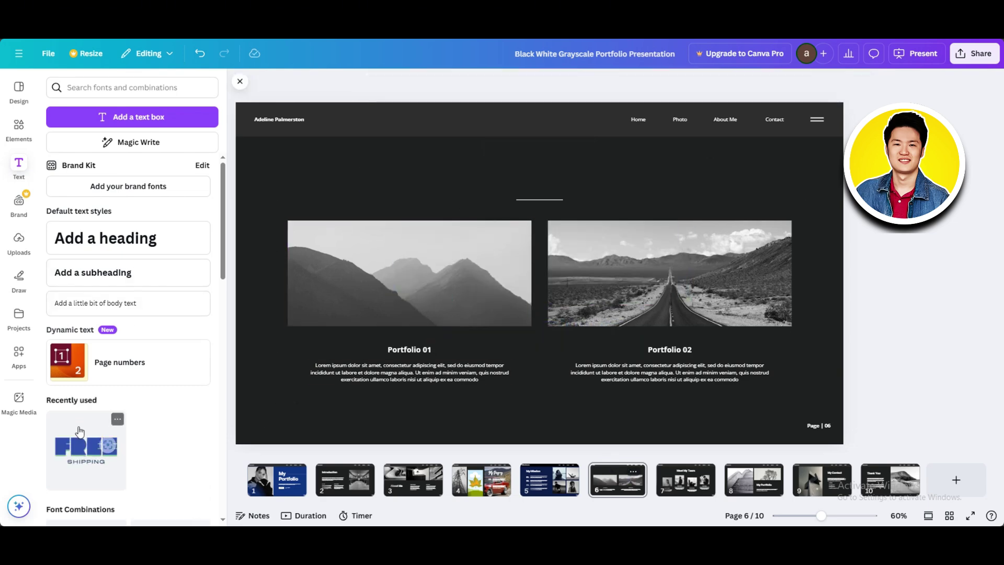
# Add the blue FREE SHIPPING font combination to page 6, shrink it and place it centrally above the two landscape photos
pyautogui.click(84, 436)
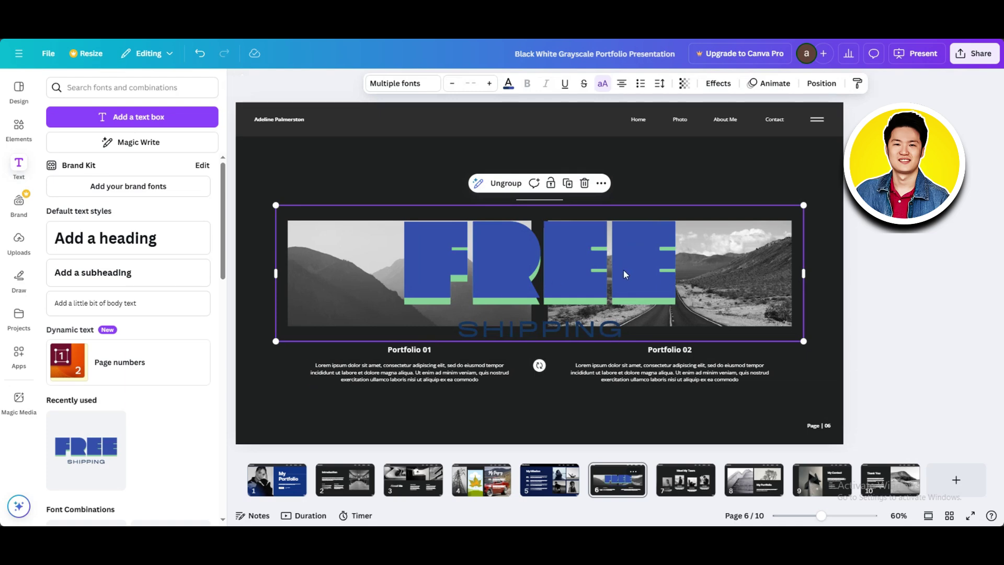
pyautogui.moveTo(624, 270); pyautogui.dragTo(624, 194)
pyautogui.moveTo(805, 265); pyautogui.dragTo(579, 202)
pyautogui.moveTo(442, 173); pyautogui.dragTo(582, 155)
# Delete the short divider line above the photos and move the FREE SHIPPING text down into the gap below the header bar
pyautogui.click(557, 168)
pyautogui.click(539, 199)
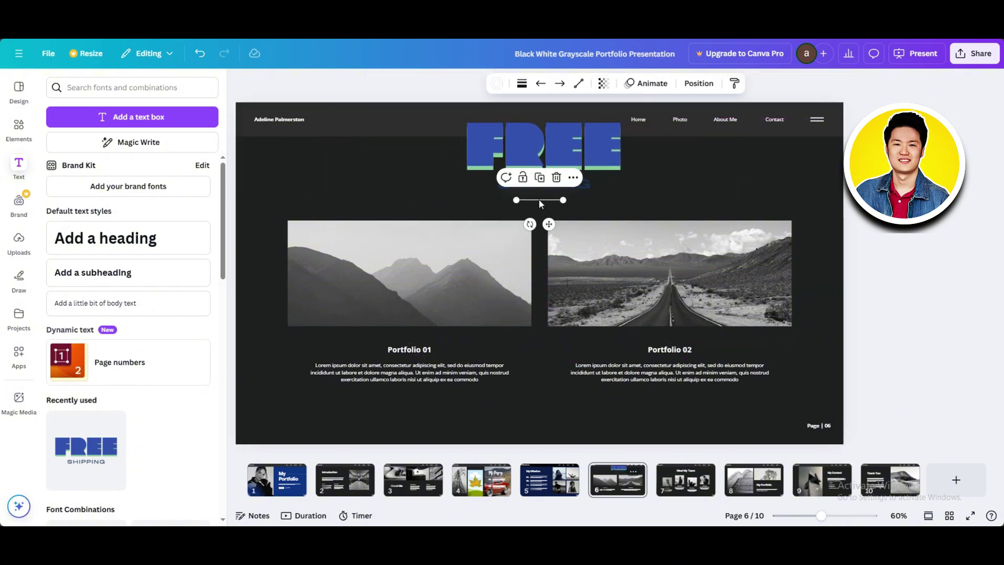
pyautogui.click(557, 180)
pyautogui.click(544, 152)
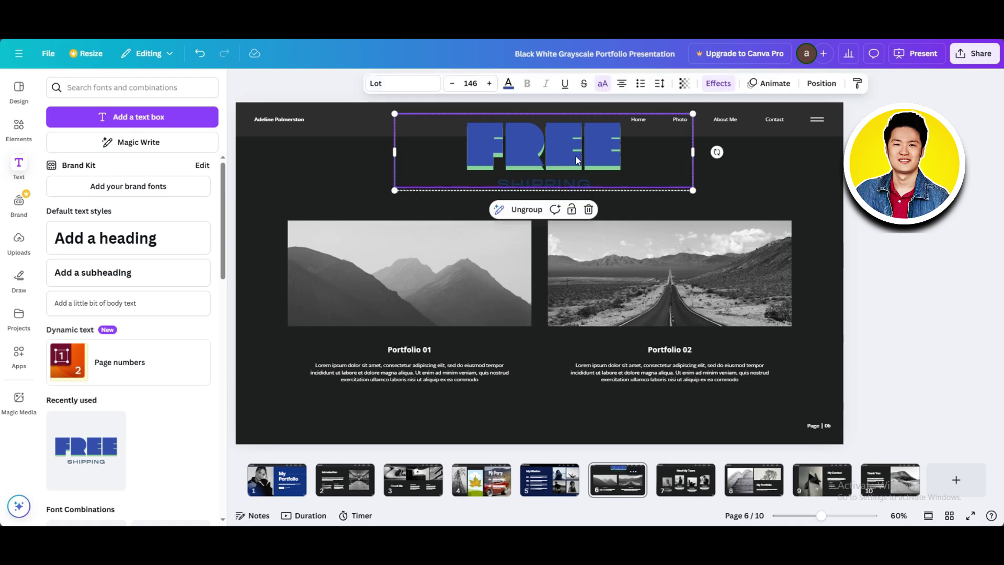
pyautogui.moveTo(509, 150); pyautogui.dragTo(509, 170)
# Replace FREE with PORTFOLIO and widen its text box so the word fits on one line centred above the photos
pyautogui.doubleClick(508, 170)
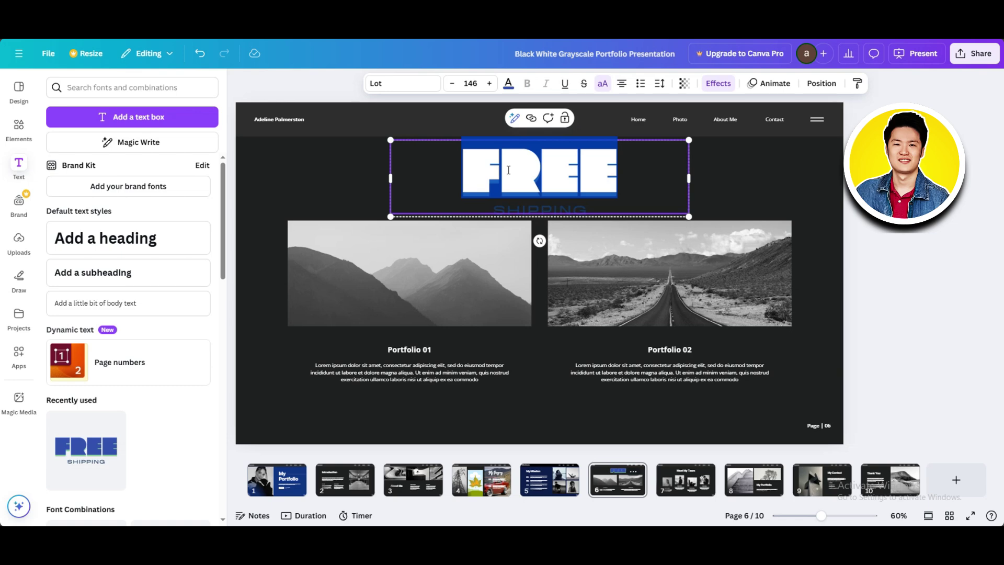
pyautogui.write('PORT')
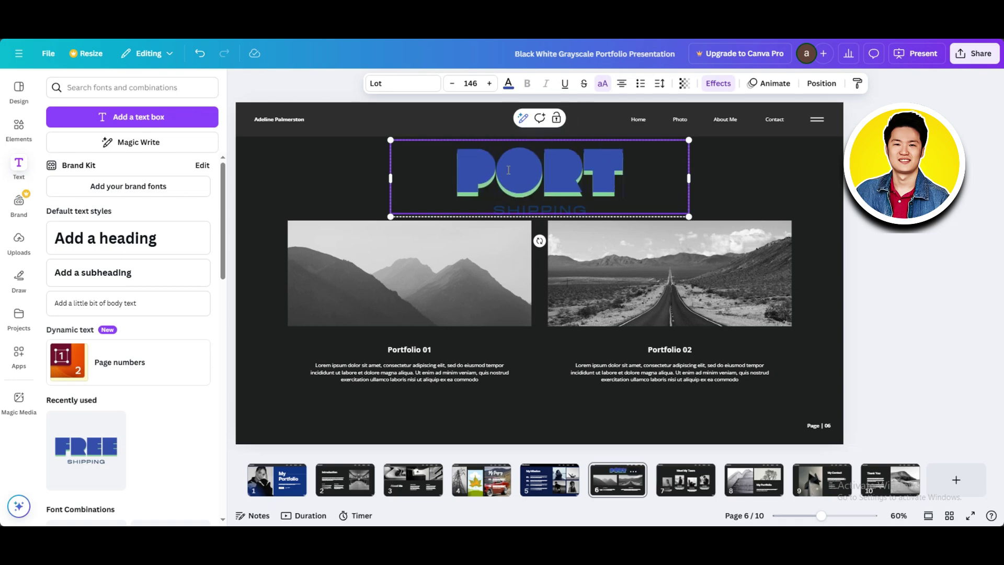
pyautogui.write('FOLIO')
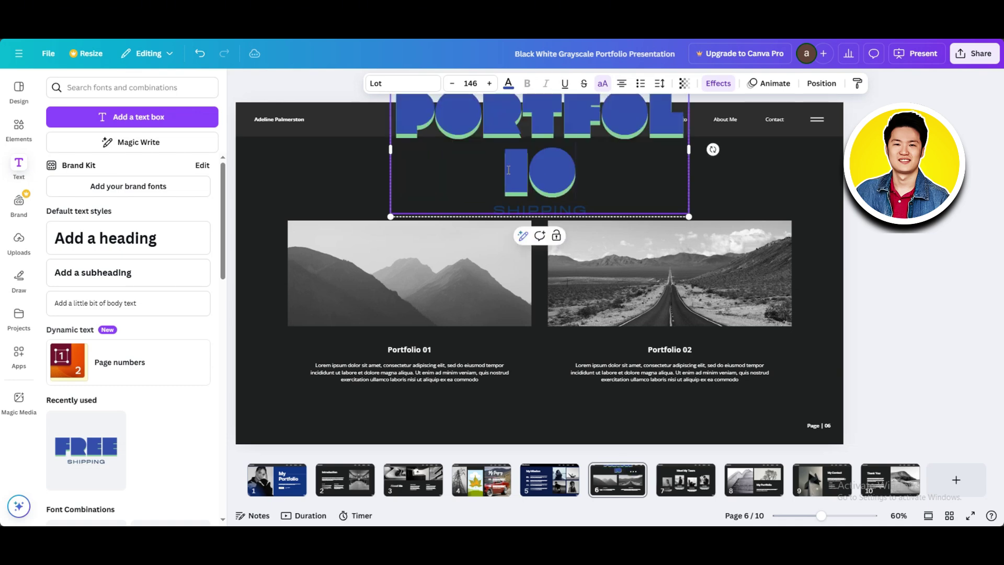
pyautogui.moveTo(689, 149); pyautogui.dragTo(772, 149)
pyautogui.moveTo(664, 146); pyautogui.dragTo(634, 176)
pyautogui.click(746, 196)
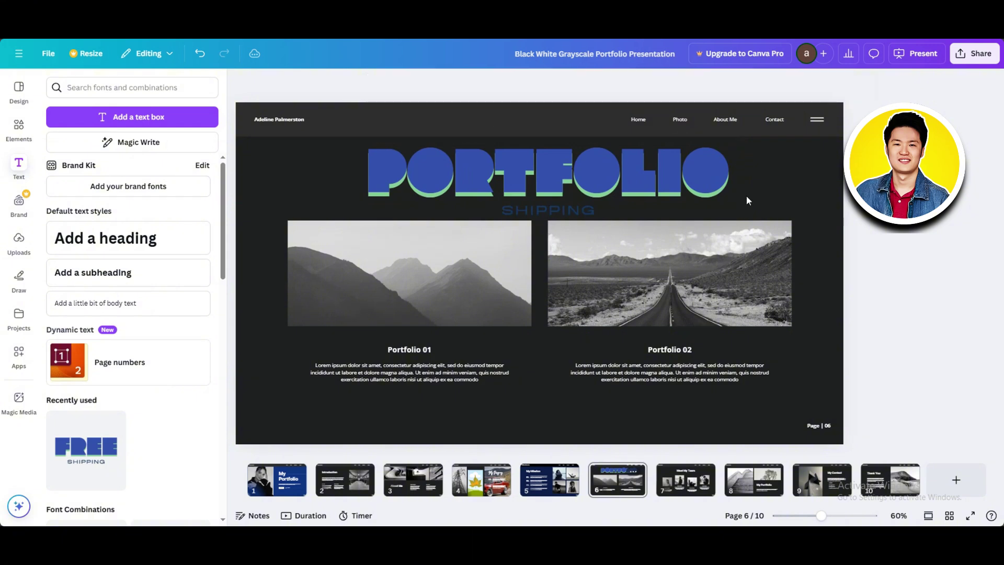
# Try to select the small SHIPPING text beneath the PORTFOLIO heading
pyautogui.click(565, 206)
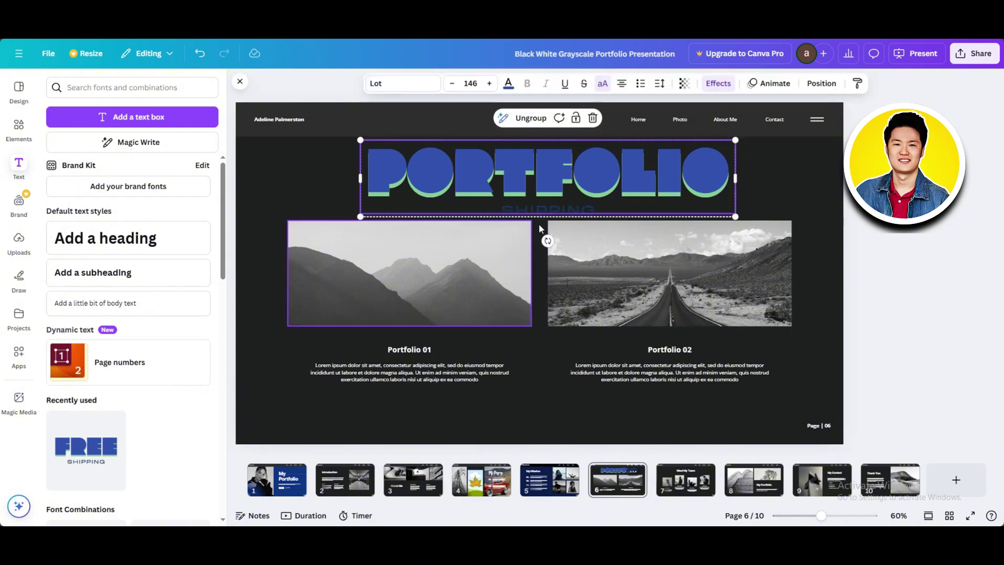
pyautogui.click(547, 208)
pyautogui.moveTo(505, 213); pyautogui.dragTo(516, 212)
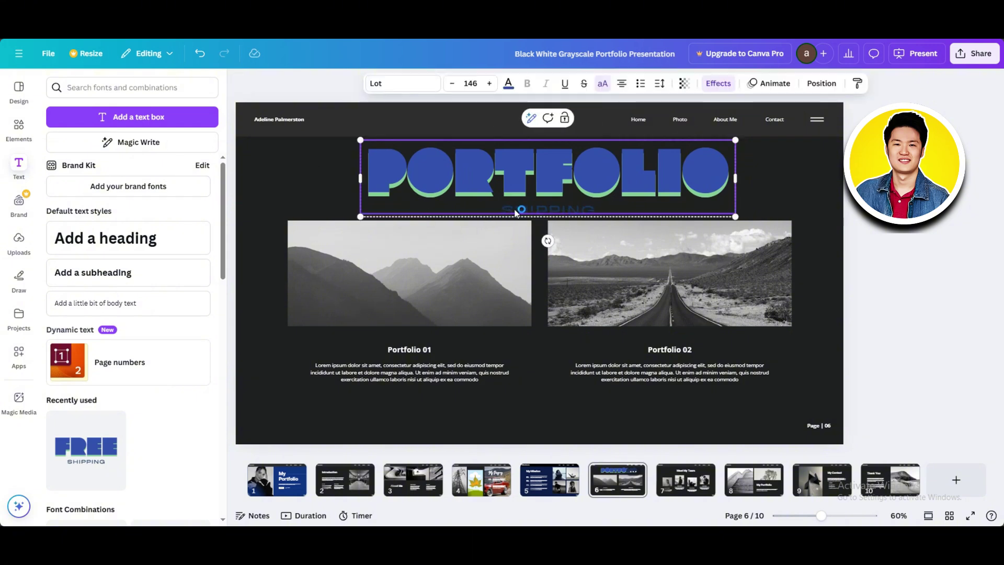
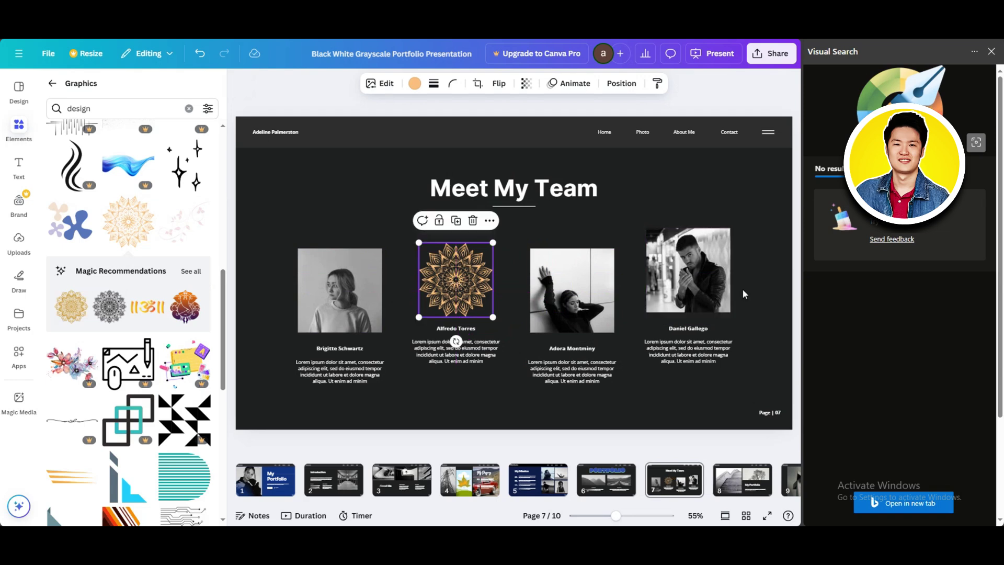
# Change the Meet My Team heading on page 7 to "My Designs"
pyautogui.click(798, 337)
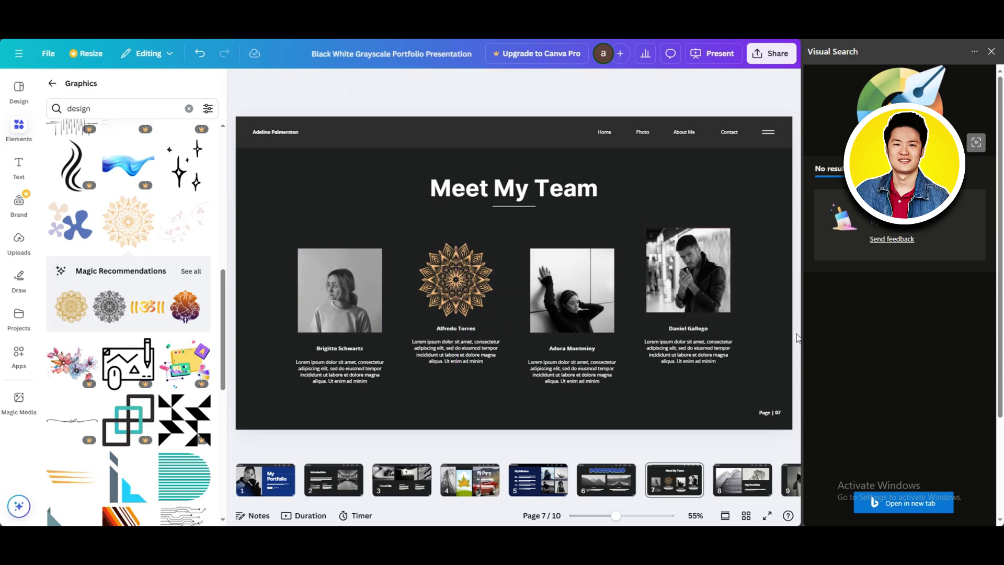
pyautogui.click(442, 199)
pyautogui.doubleClick(427, 189)
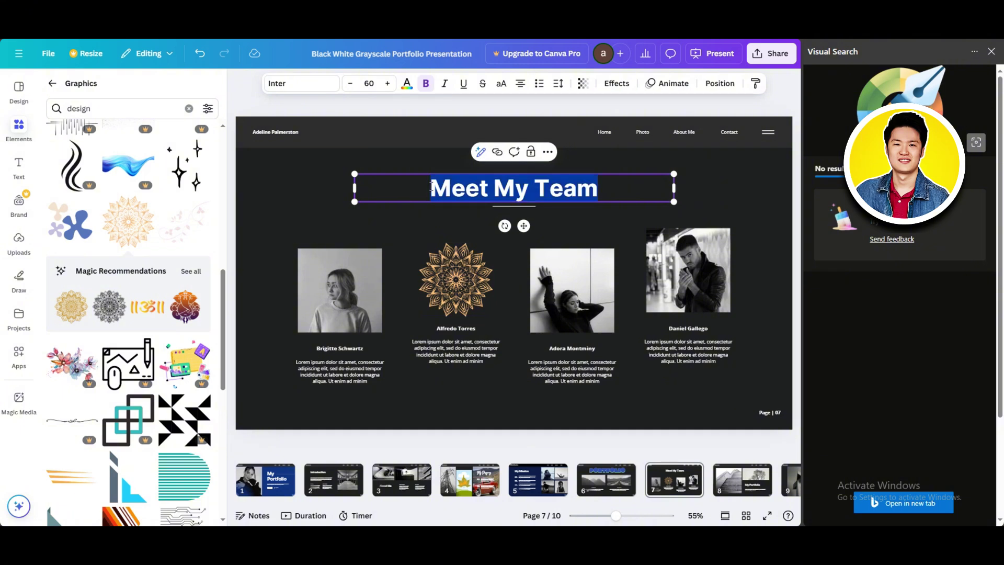
pyautogui.write('mY')
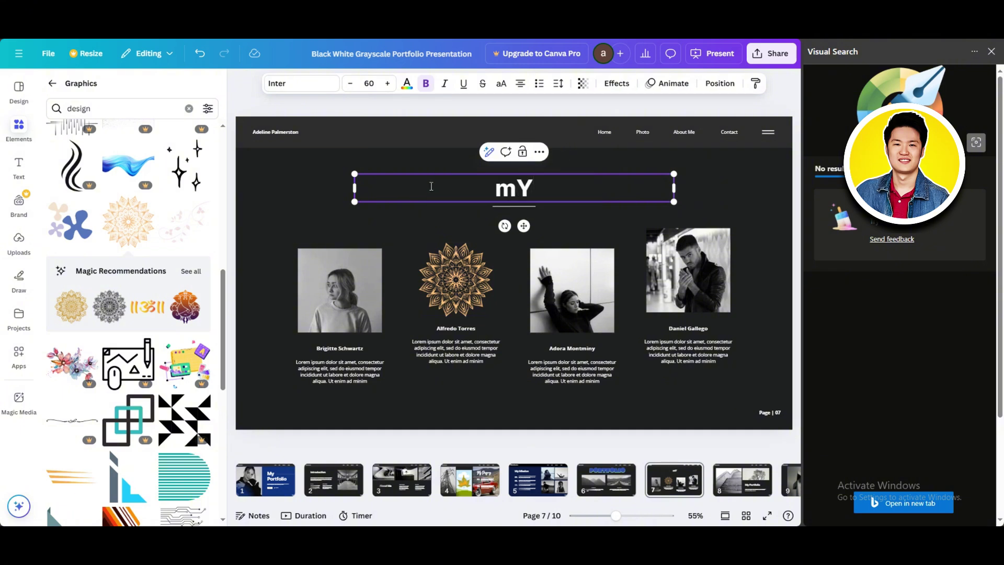
pyautogui.press('BackSpace')
pyautogui.press('BackSpace')
pyautogui.write('My Designs')
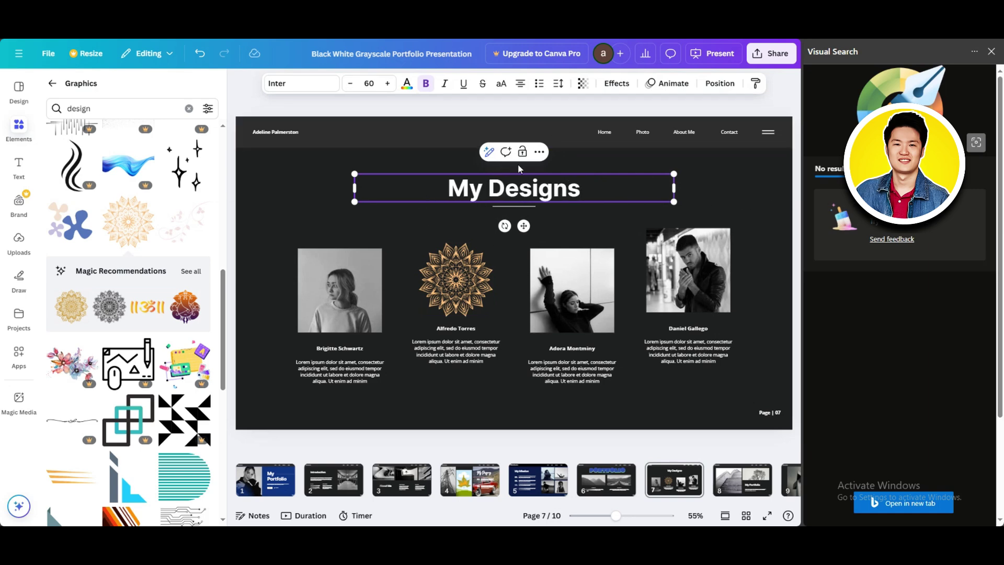
# Set the My Designs heading in the Brittany font
pyautogui.click(324, 85)
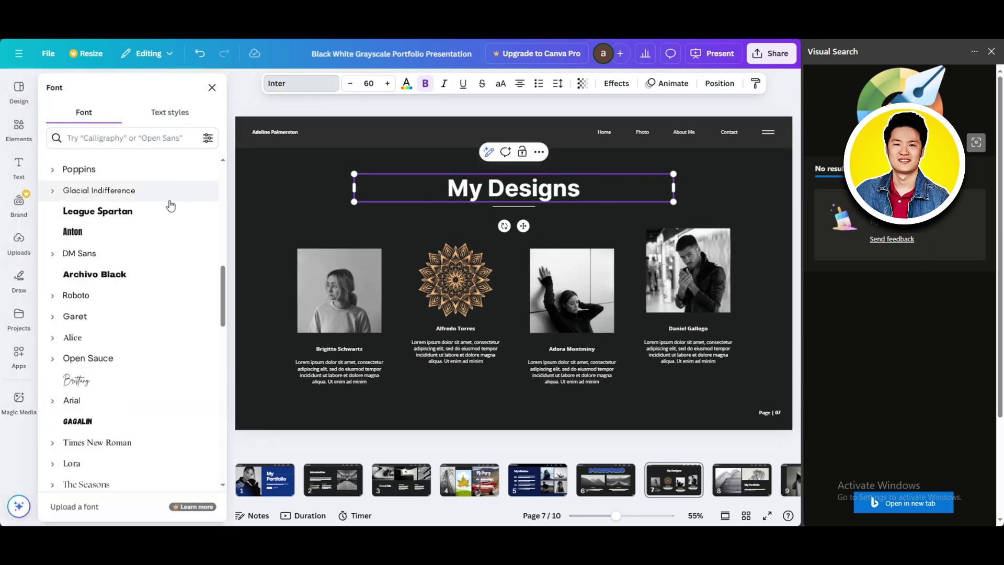
pyautogui.scroll(-4, 144, 246)
pyautogui.scroll(2, 140, 254)
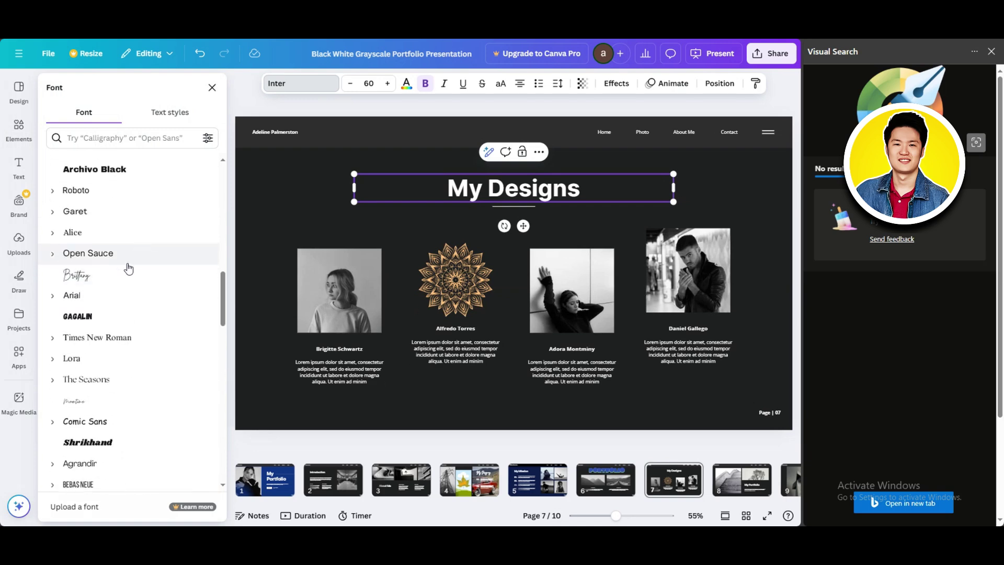
pyautogui.click(134, 272)
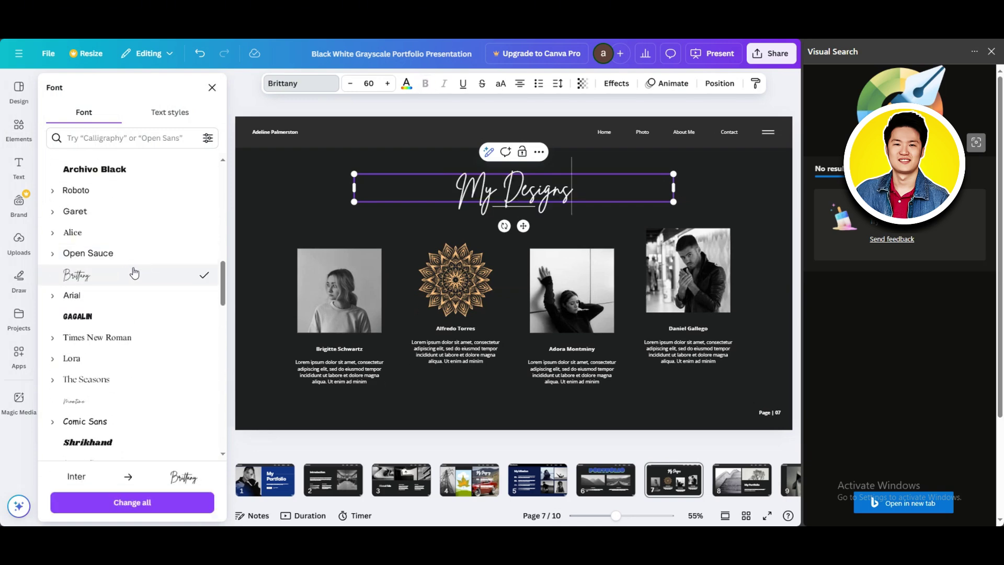
pyautogui.click(753, 206)
# Try underlining the My Designs heading
pyautogui.click(523, 196)
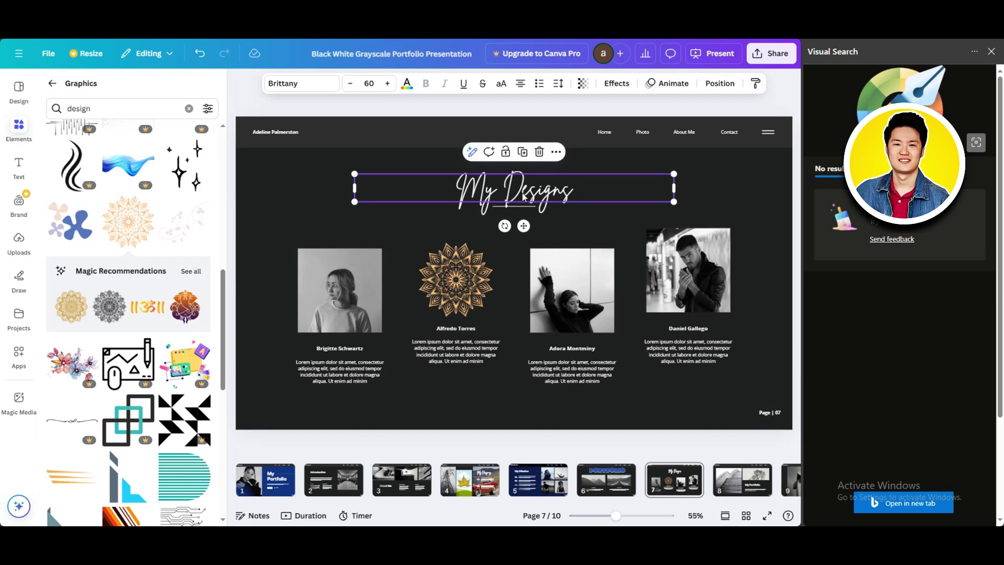
pyautogui.click(464, 85)
pyautogui.click(464, 85)
pyautogui.click(747, 169)
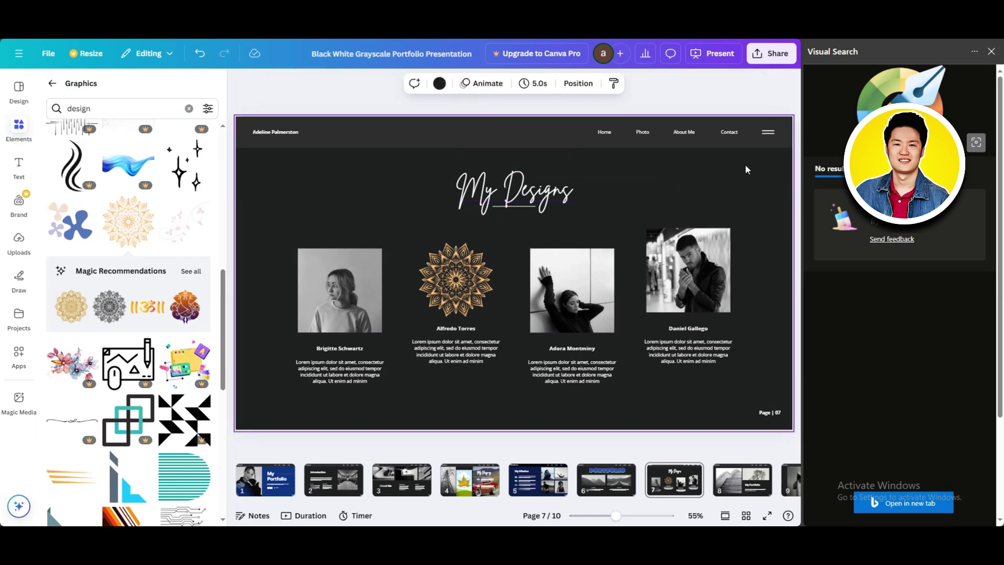
# Change the caption beneath the golden mandala graphic to "Design 02"
pyautogui.click(441, 332)
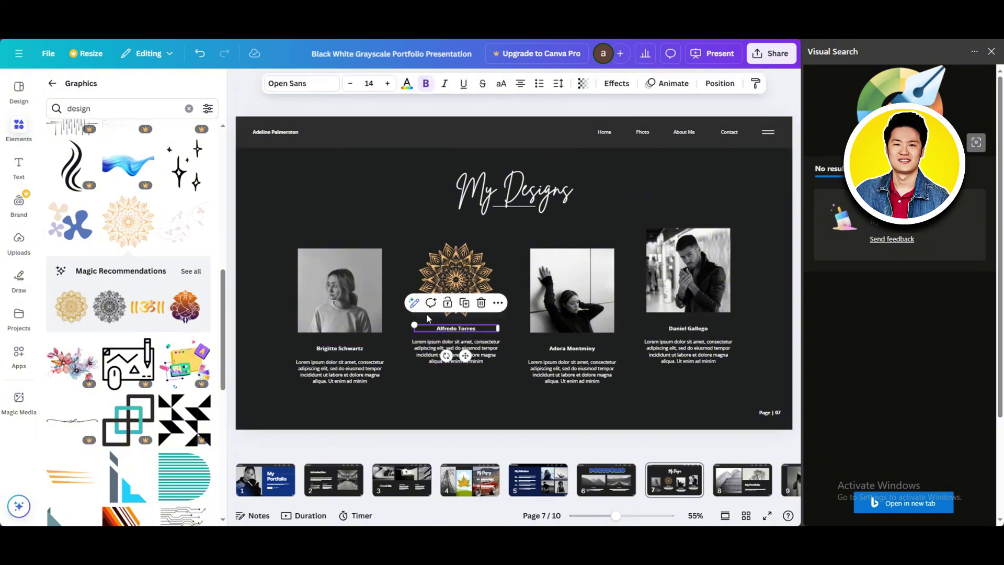
pyautogui.click(446, 331)
pyautogui.write('Design 02')
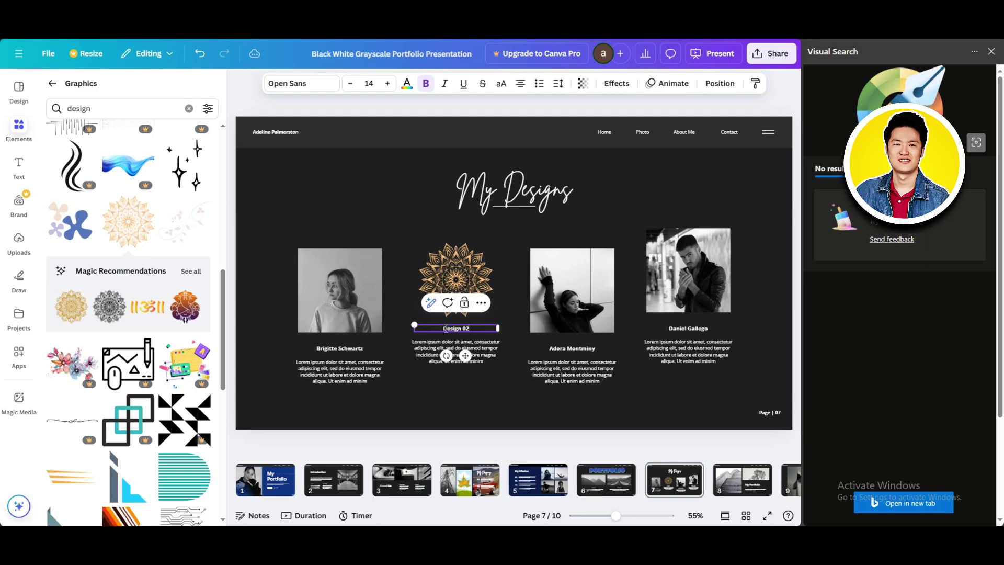
# Delete the woman's portrait beside the mandala on page 7 together with its empty image grid
pyautogui.click(352, 292)
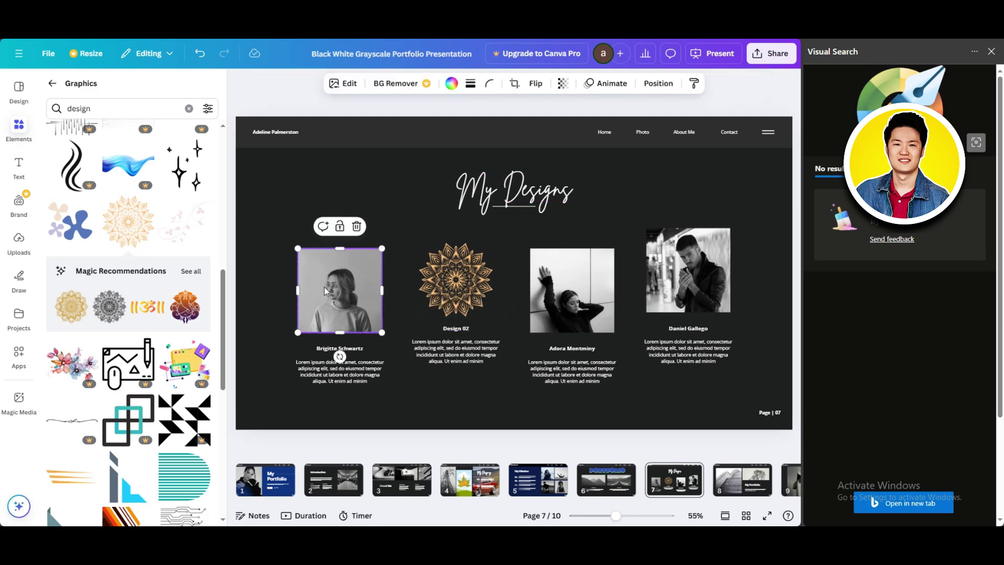
pyautogui.click(357, 226)
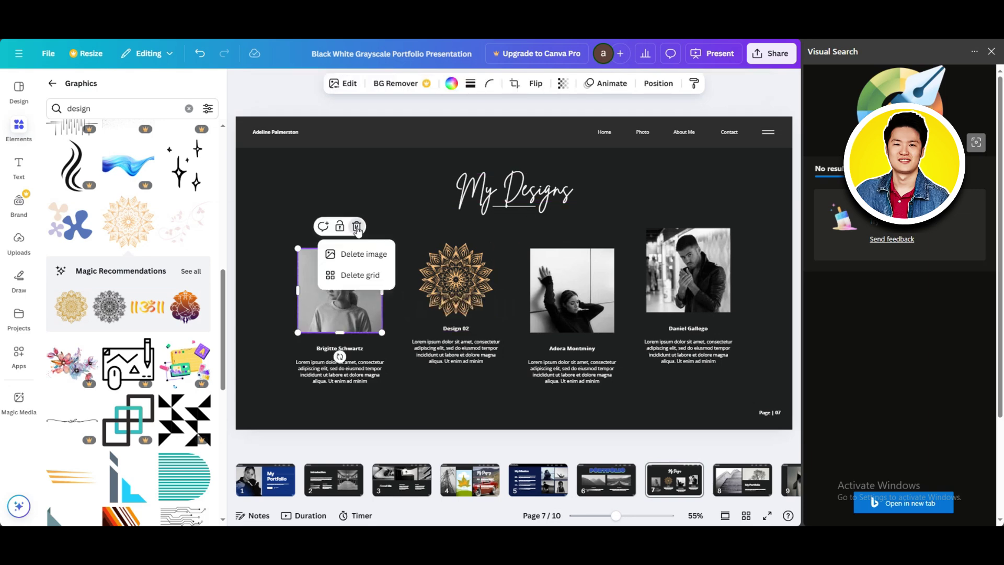
pyautogui.click(354, 256)
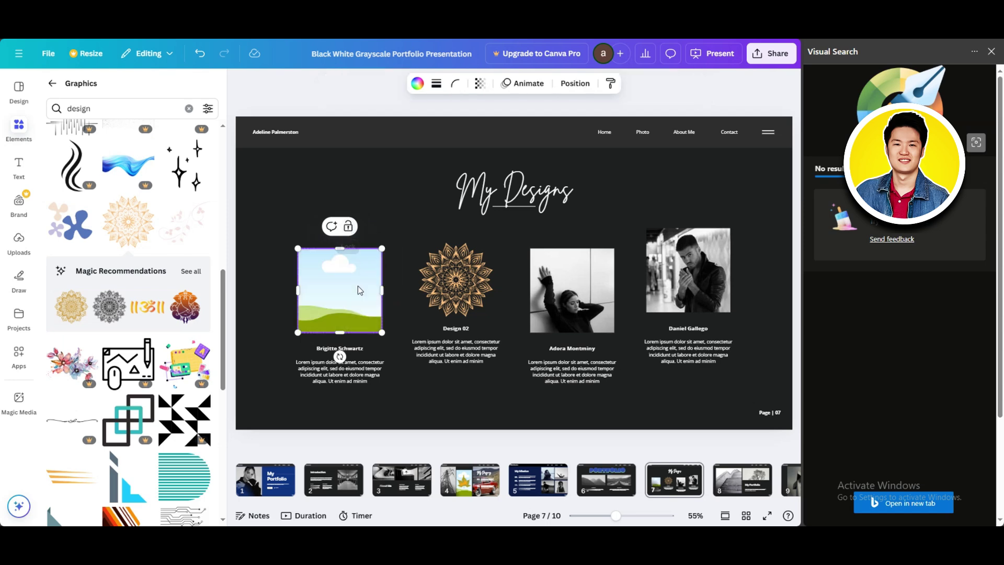
pyautogui.press('Delete')
# Add the light blue watercolour splash graphic to page 7, shrink it and place it above the first caption beside the mandala
pyautogui.scroll(-3, 177, 325)
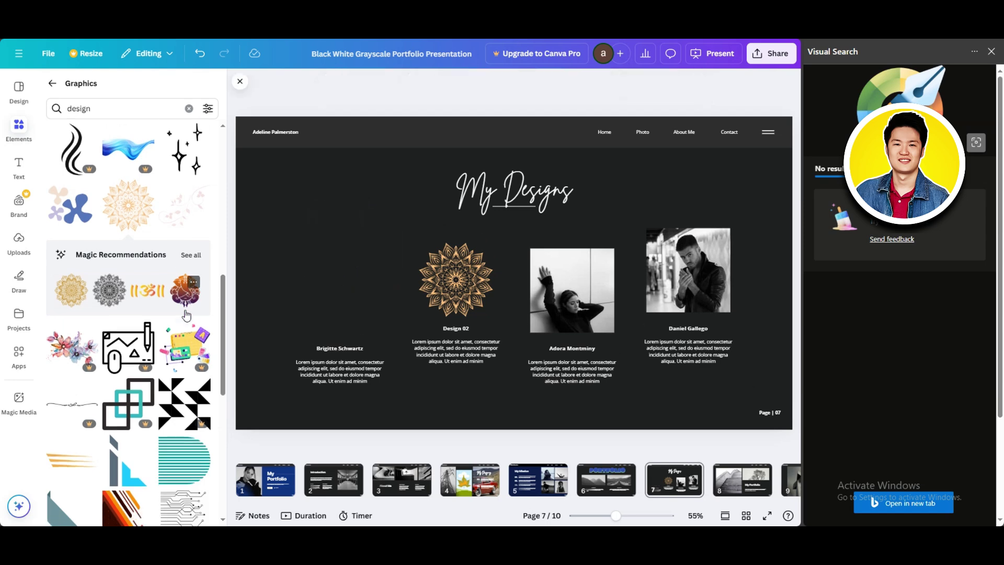
pyautogui.scroll(-5, 134, 314)
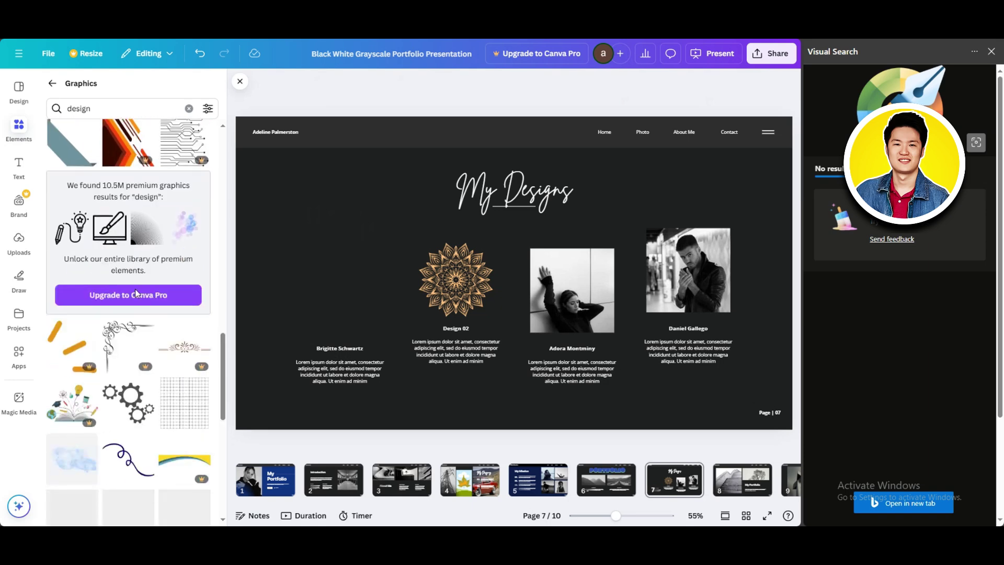
pyautogui.scroll(-2, 134, 314)
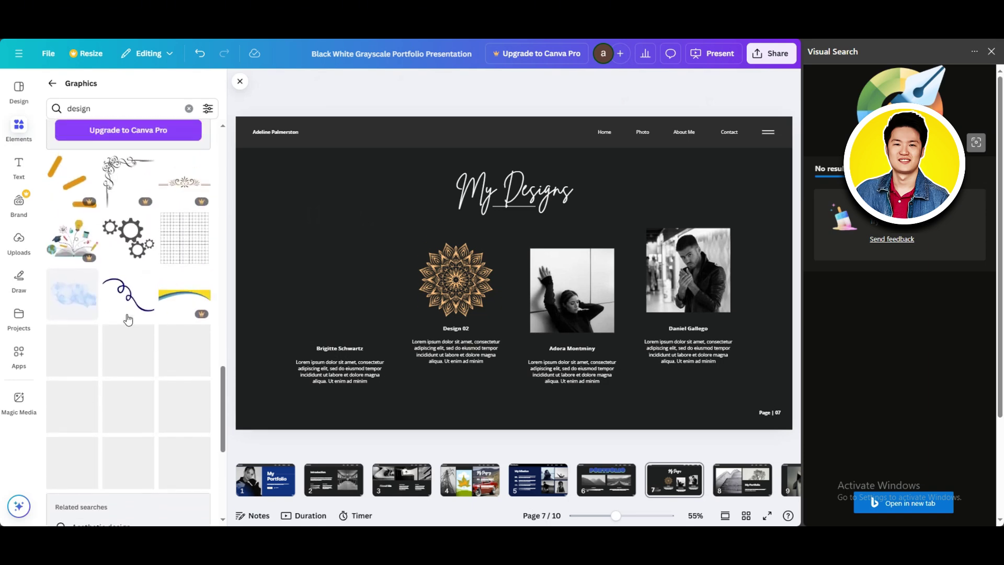
pyautogui.click(83, 341)
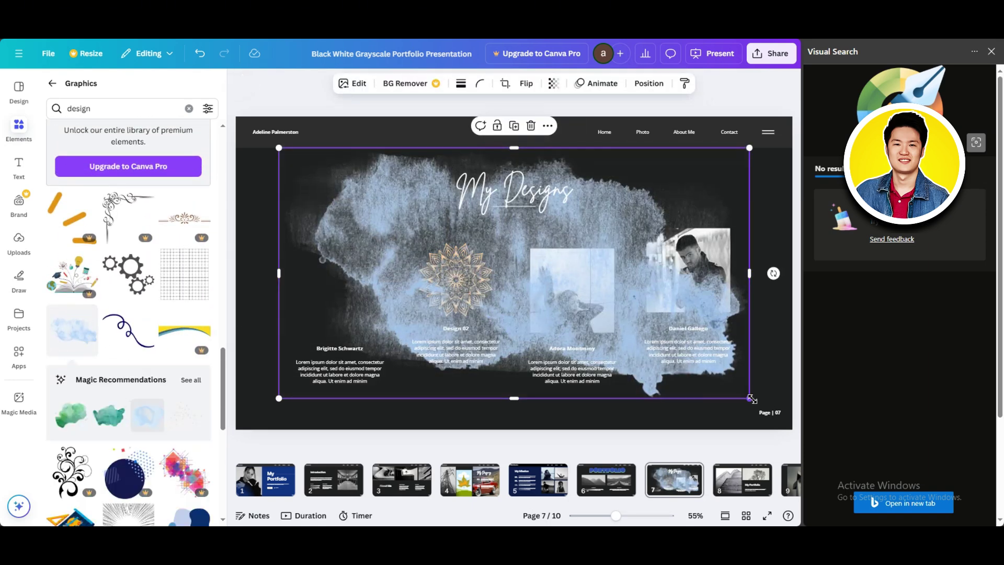
pyautogui.moveTo(751, 399); pyautogui.dragTo(360, 238)
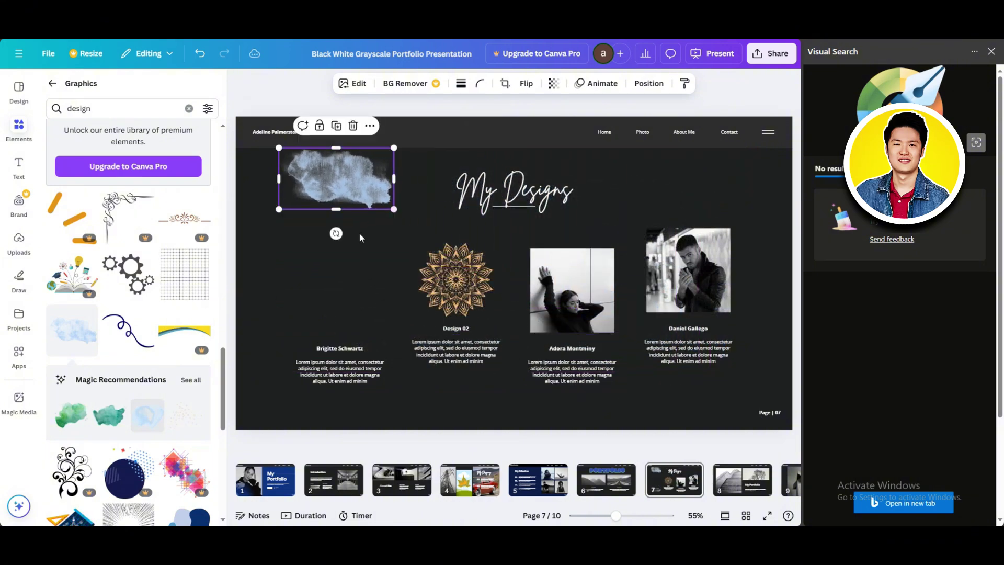
pyautogui.moveTo(333, 180); pyautogui.dragTo(339, 311)
pyautogui.click(435, 380)
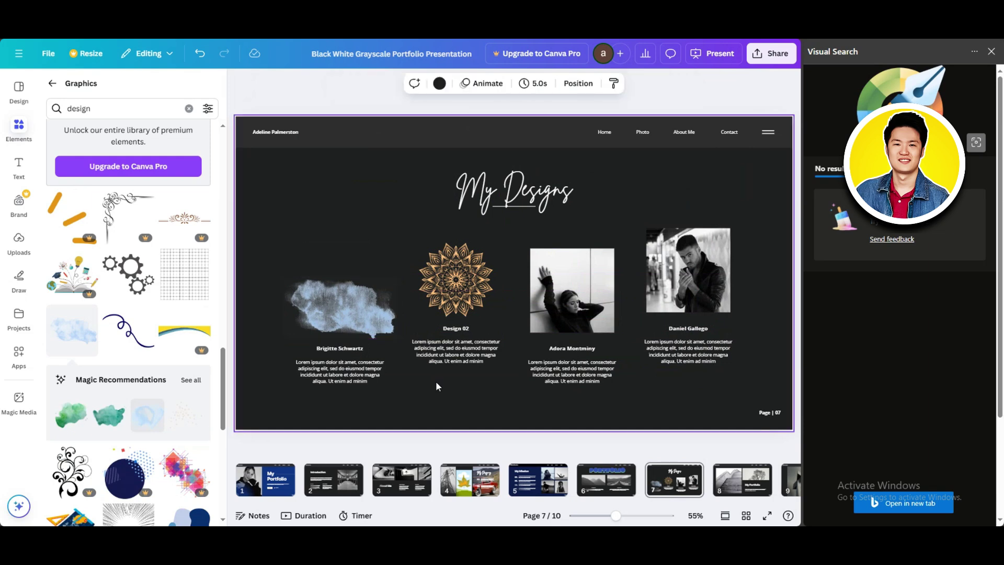
# Change the caption beneath the light blue watercolour graphic on page 7 to "Design 01"
pyautogui.click(335, 347)
pyautogui.click(335, 348)
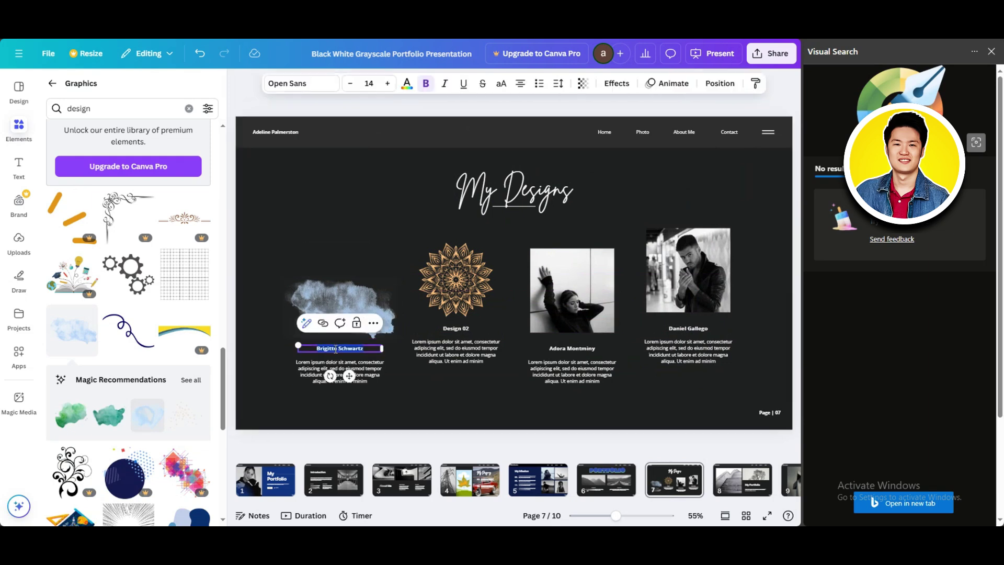
pyautogui.write('Design 01')
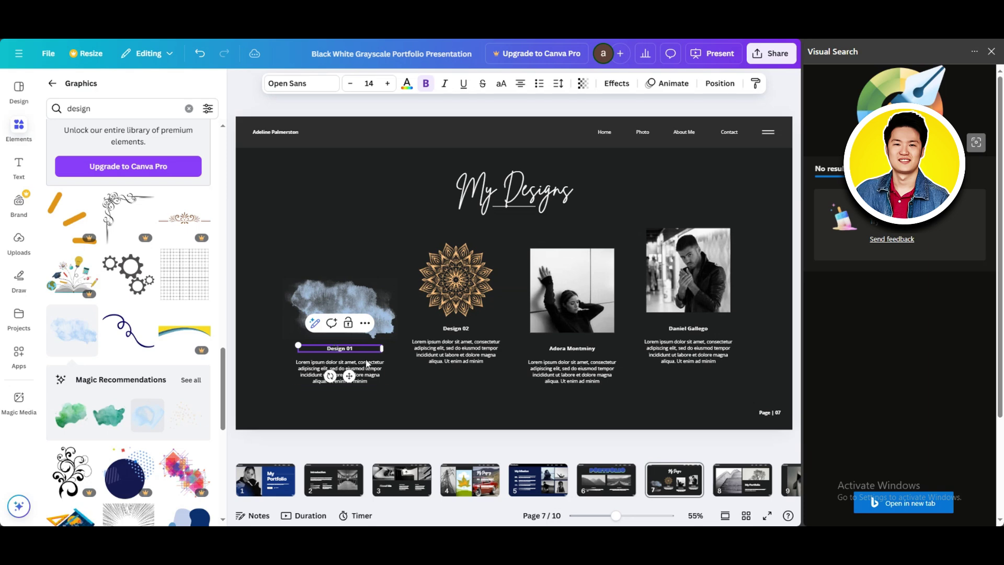
pyautogui.click(401, 376)
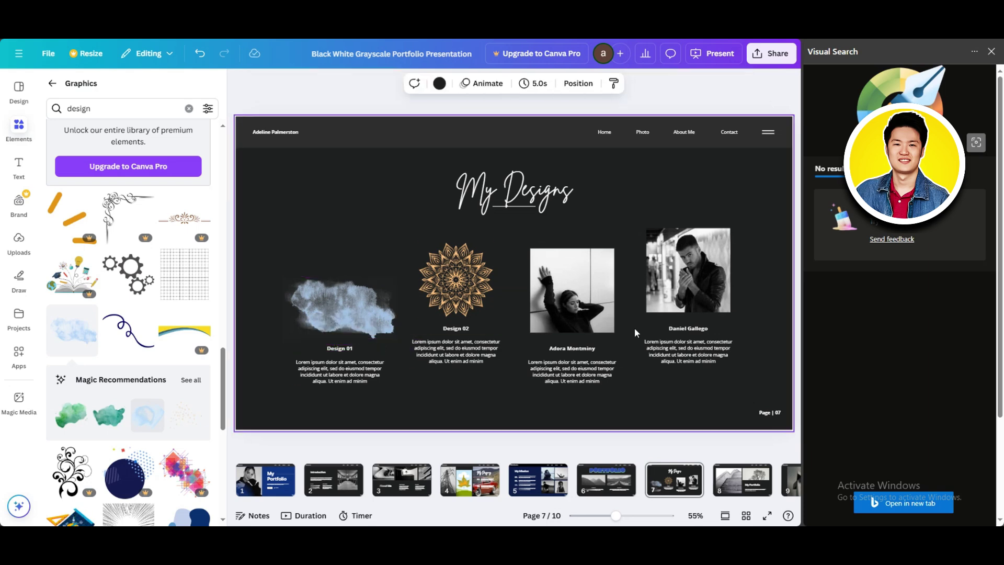
# Close the Visual Search sidebar and look back through the portfolio's pages to page 1
pyautogui.scroll(-2, 635, 332)
pyautogui.click(992, 52)
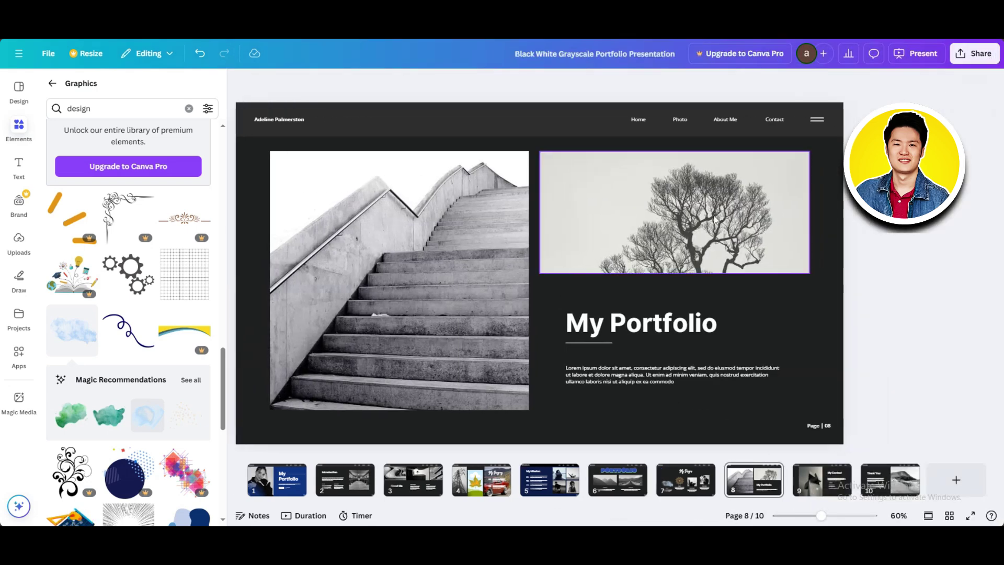
pyautogui.scroll(8, 714, 215)
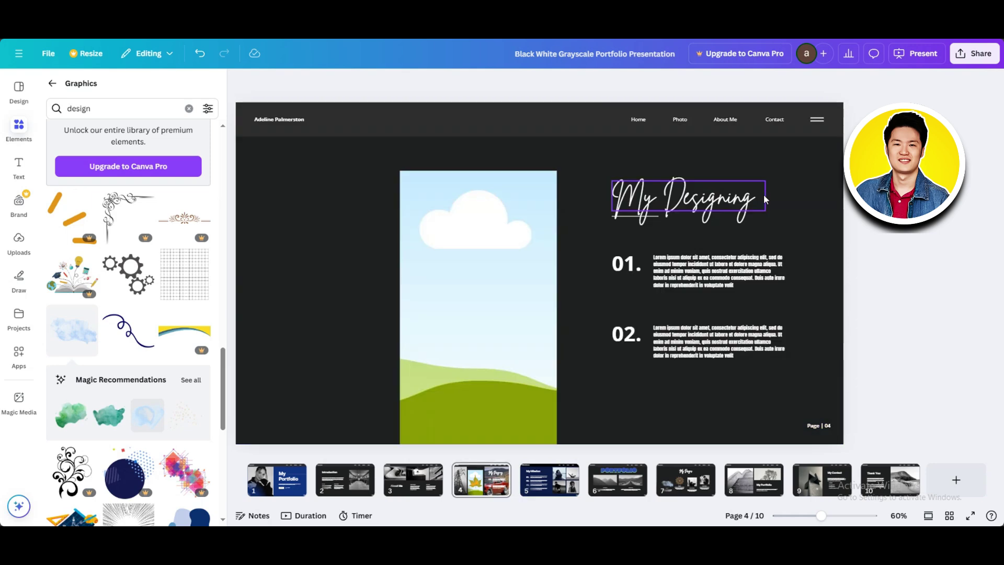
pyautogui.scroll(4, 764, 199)
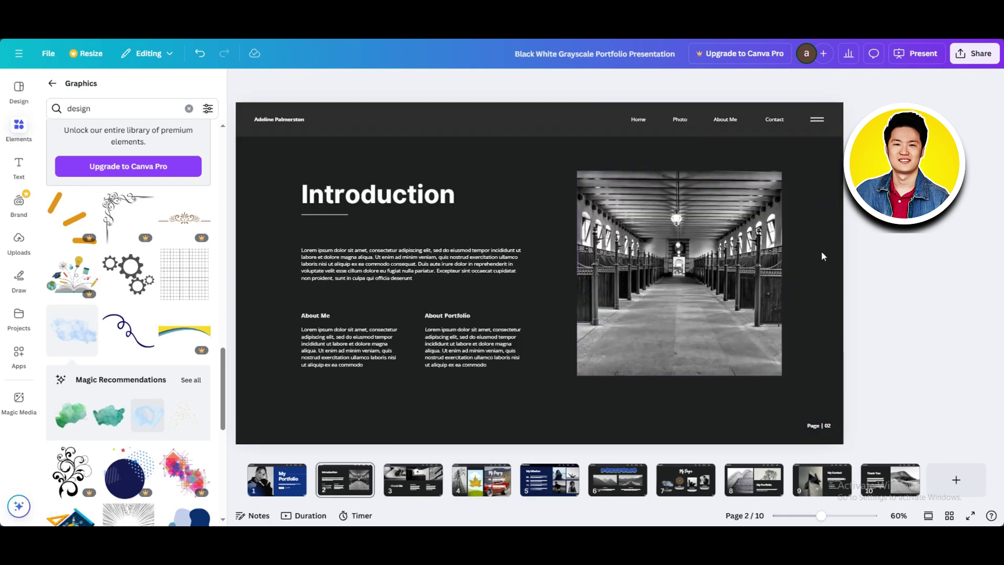
pyautogui.scroll(2, 822, 256)
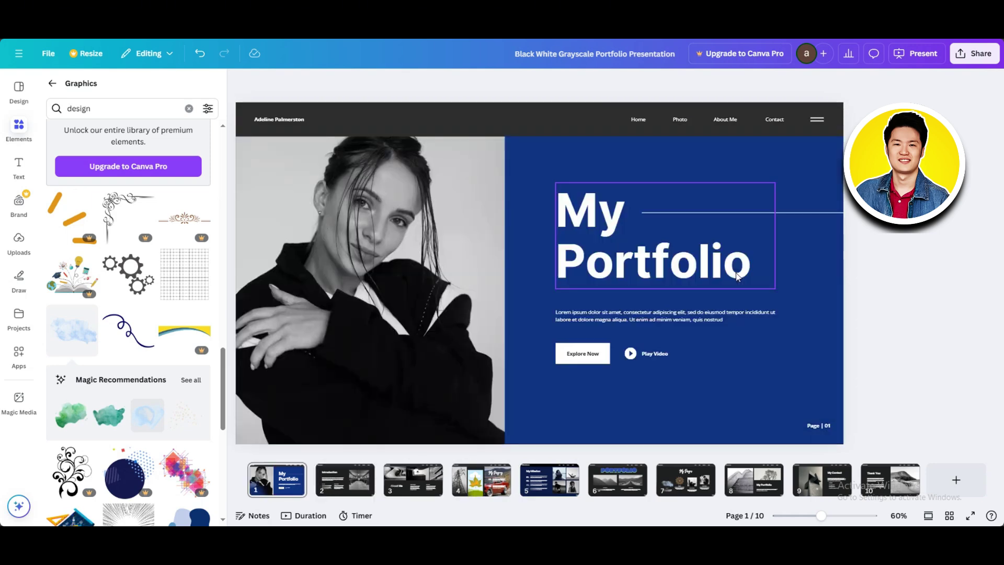
# Examine the design's download options, including the list of pages to include, and return to the sharing options without downloading
pyautogui.click(979, 52)
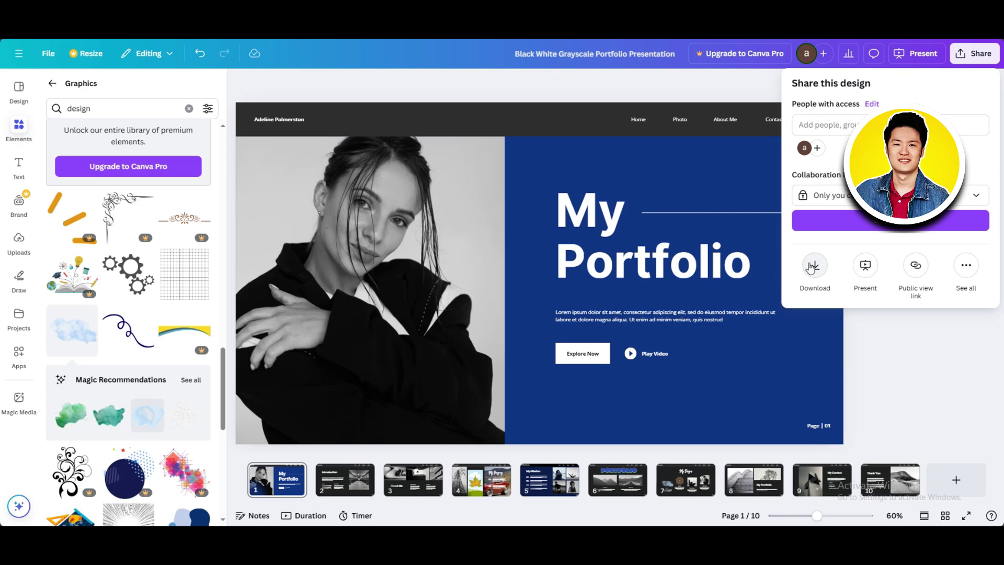
pyautogui.click(815, 264)
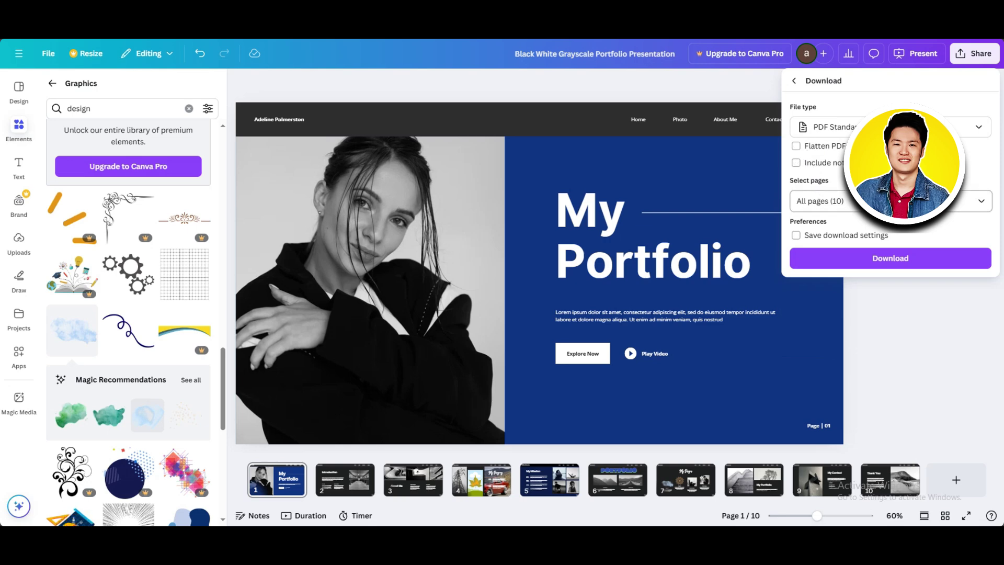
pyautogui.click(837, 201)
pyautogui.scroll(-5, 887, 278)
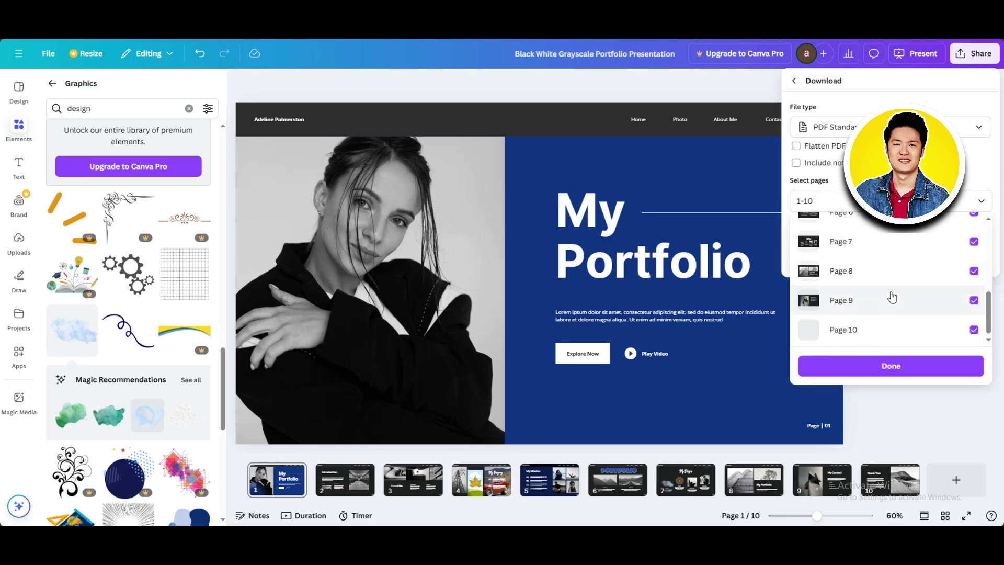
pyautogui.scroll(5, 899, 272)
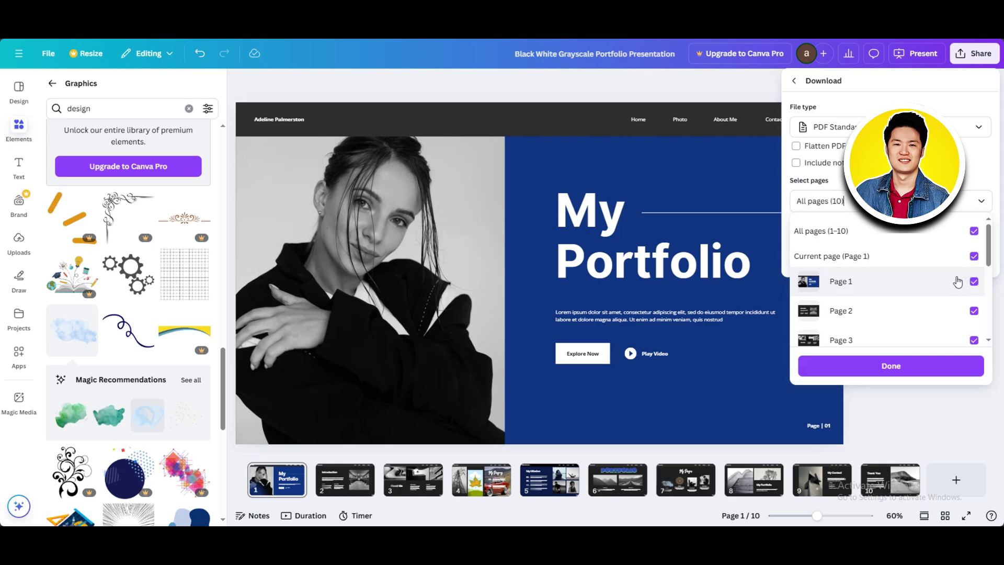
pyautogui.scroll(-3, 957, 280)
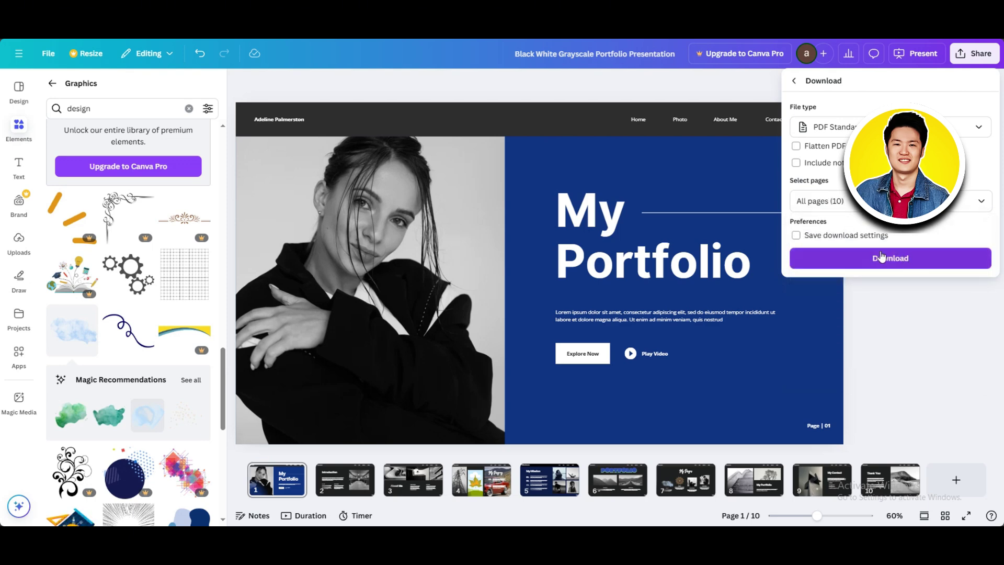
pyautogui.click(795, 81)
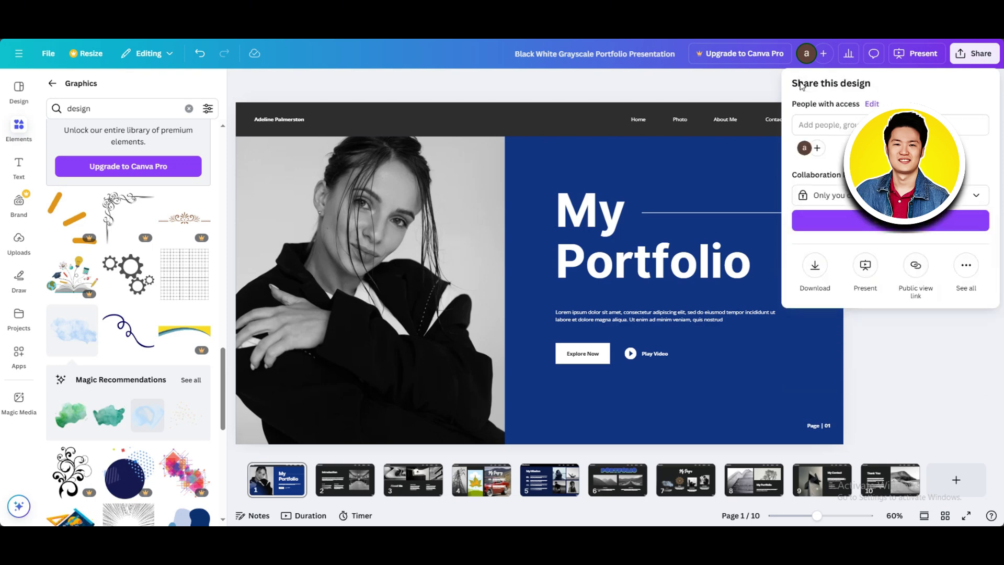
# Copy the design's collaboration link, dismiss the access notice and close the sharing options
pyautogui.click(892, 228)
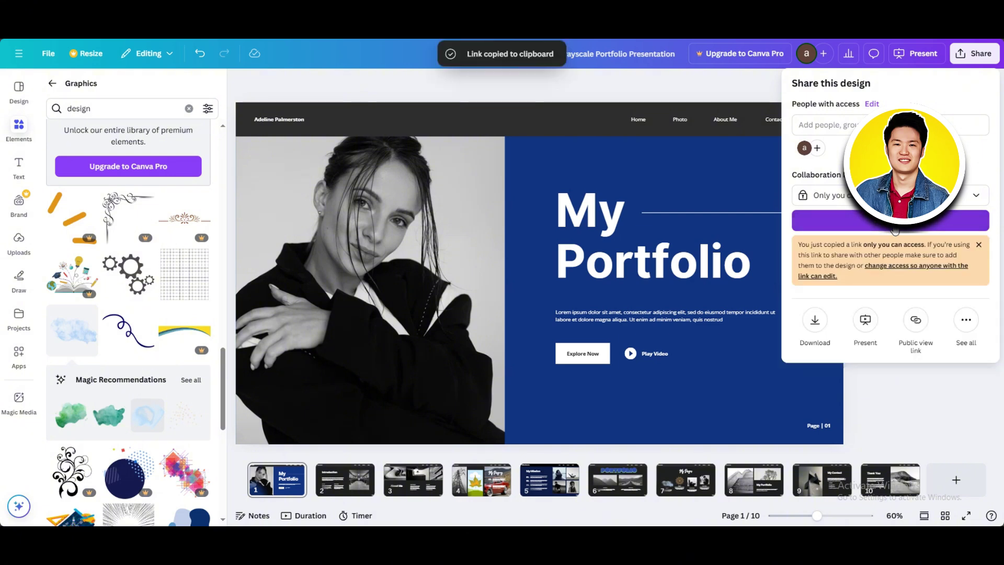
pyautogui.click(978, 244)
pyautogui.click(966, 346)
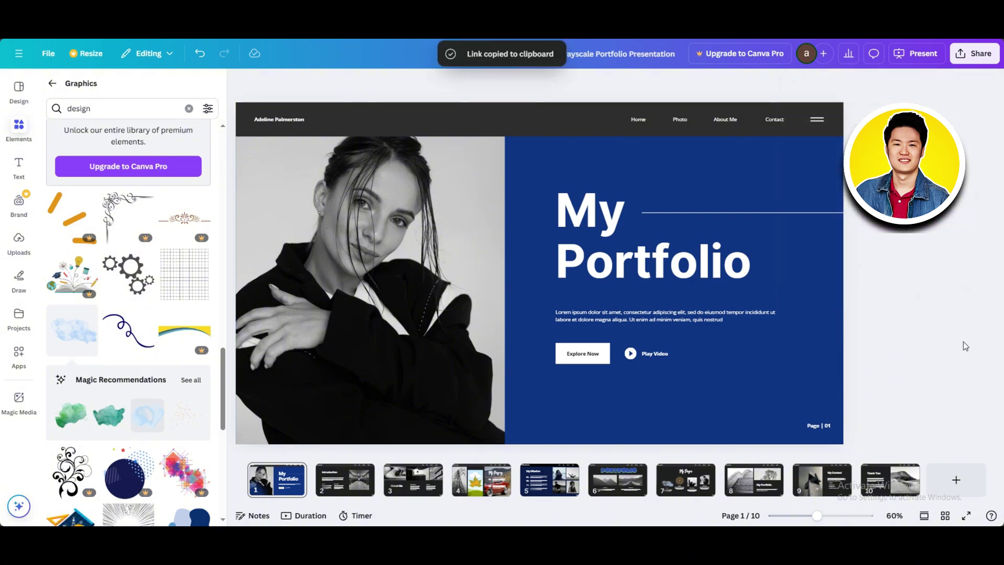